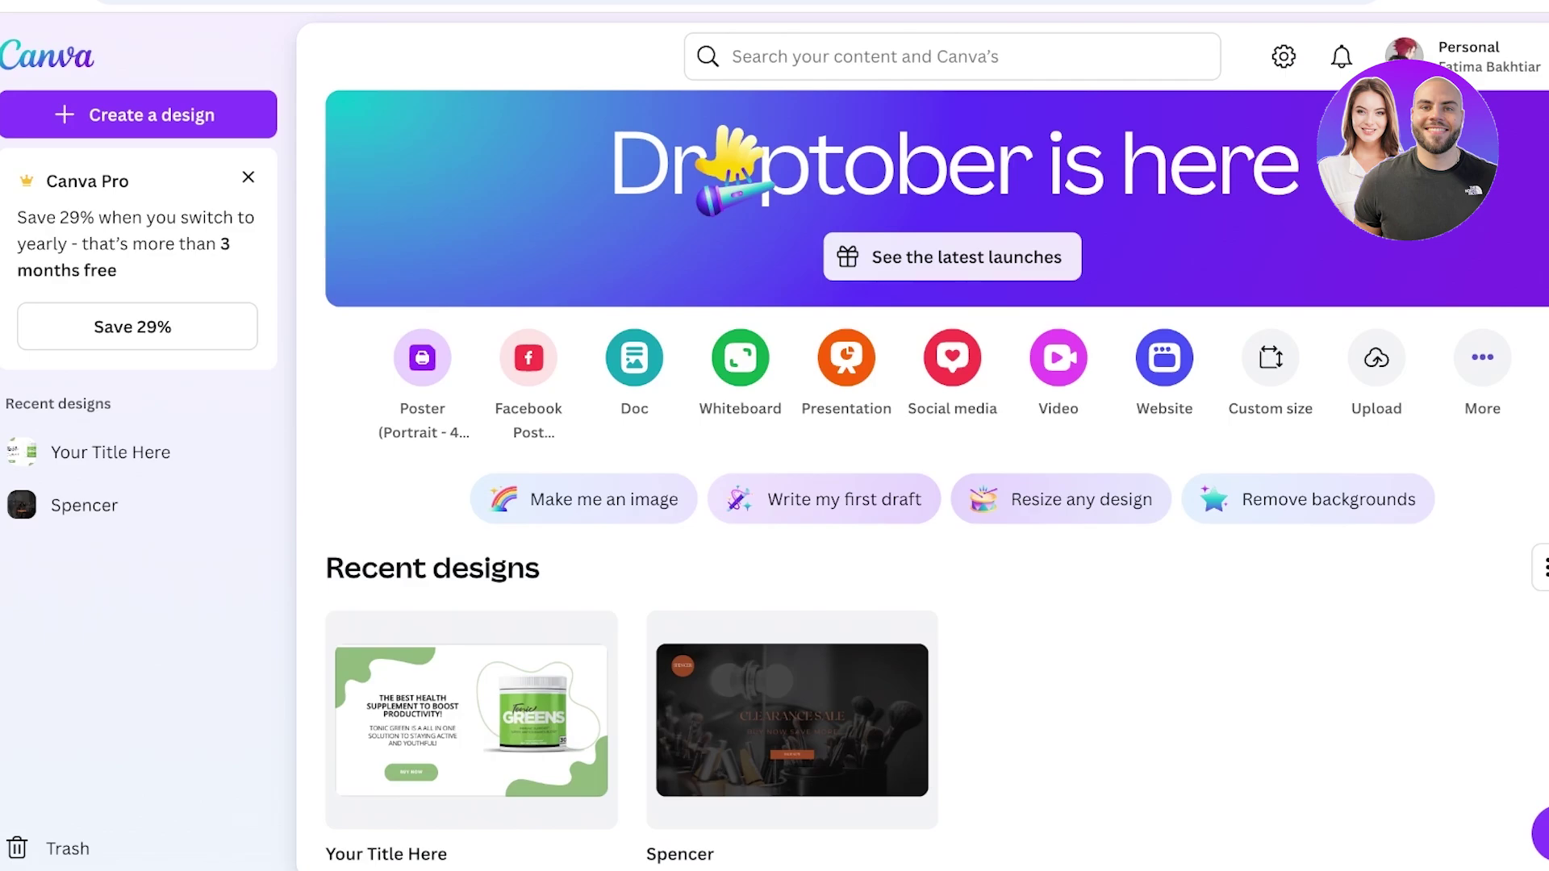
Examine the video formats and the custom size options offered for a new design.
{"action": "scroll", "coordinate": [1164, 395], "scroll_direction": "down", "scroll_amount": 1}
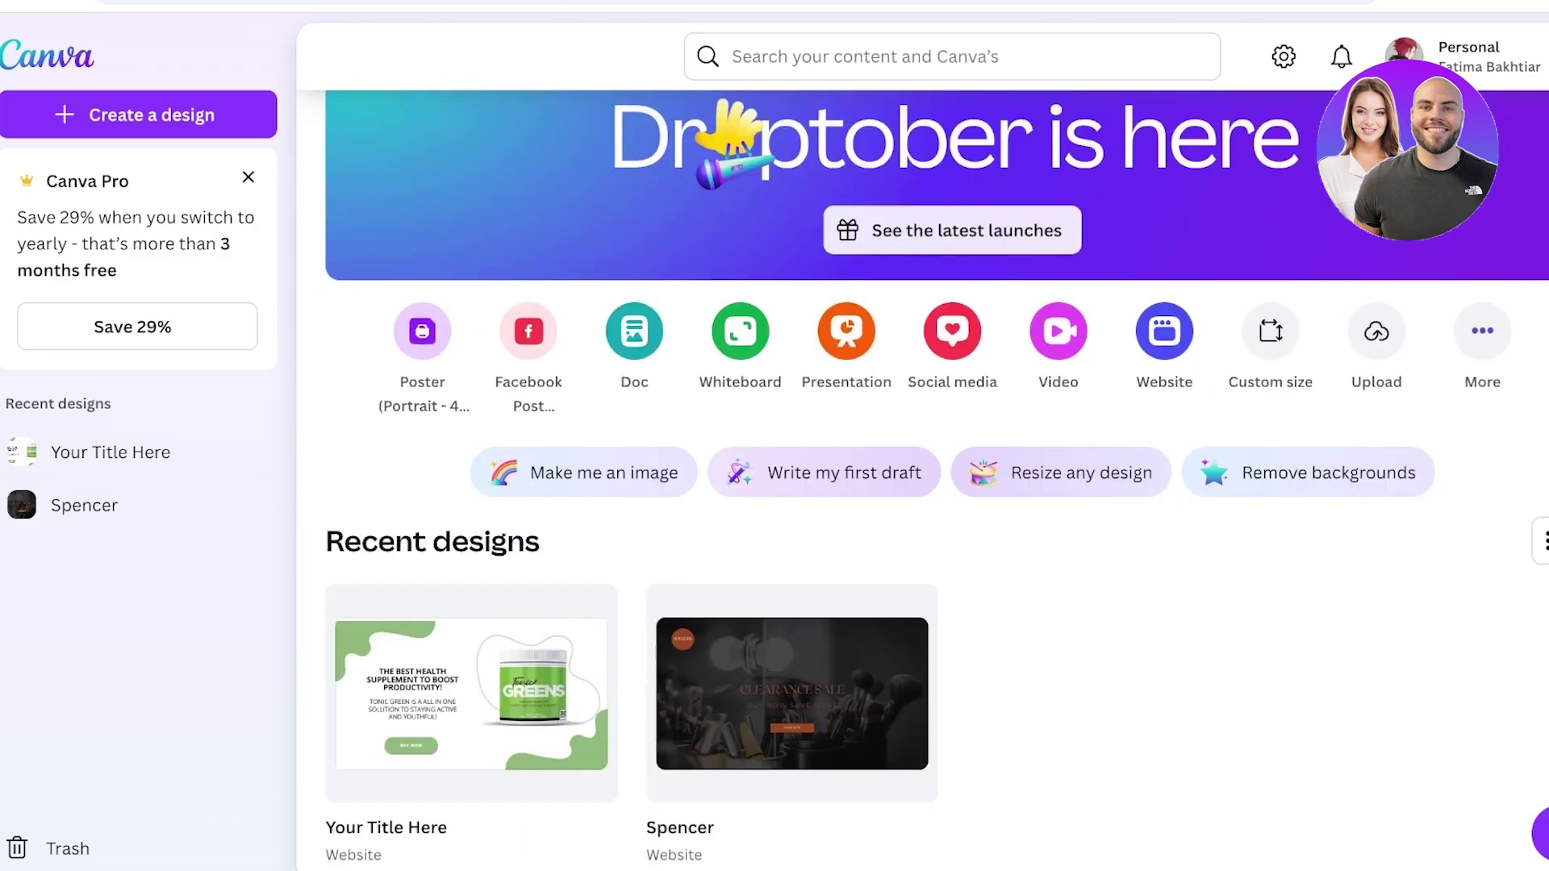
{"action": "scroll", "coordinate": [1164, 395], "scroll_direction": "up", "scroll_amount": 1}
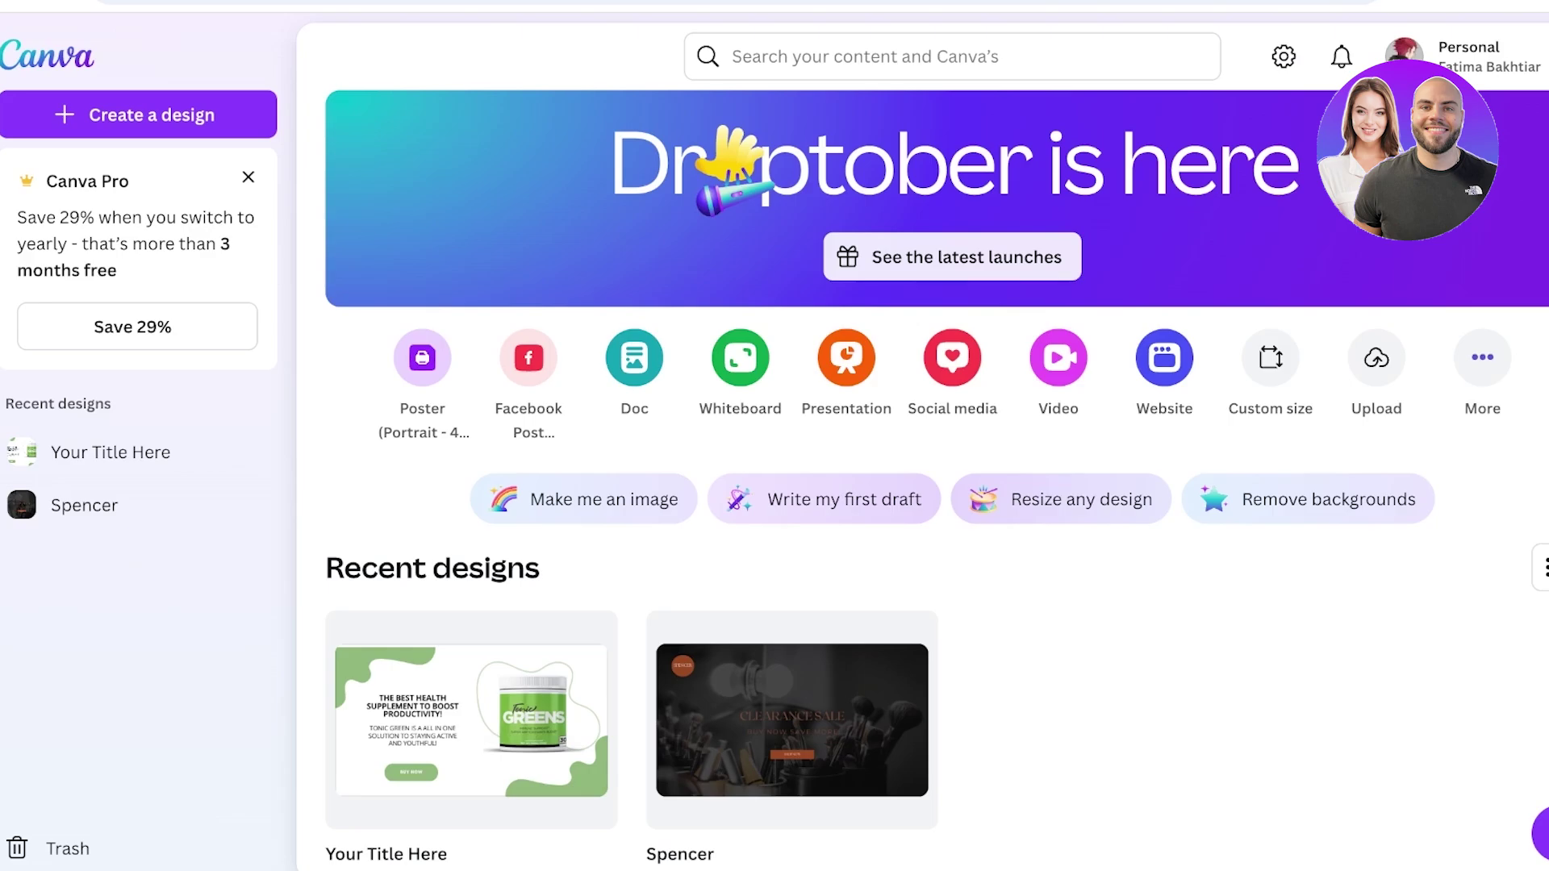
{"action": "left_click", "coordinate": [1057, 357]}
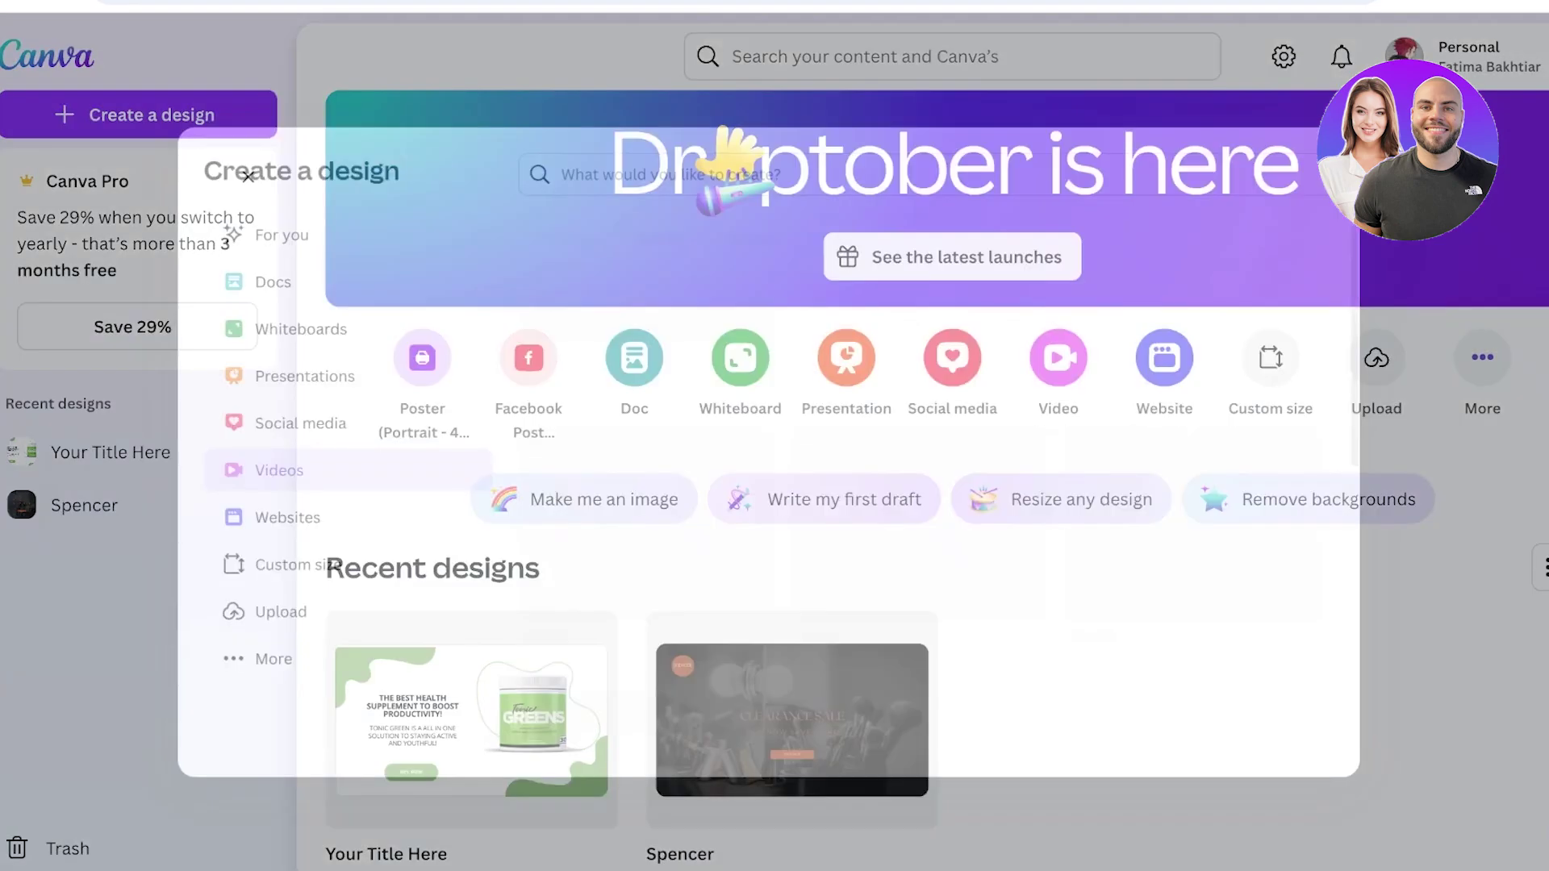
{"action": "scroll", "coordinate": [940, 508], "scroll_direction": "down", "scroll_amount": 10}
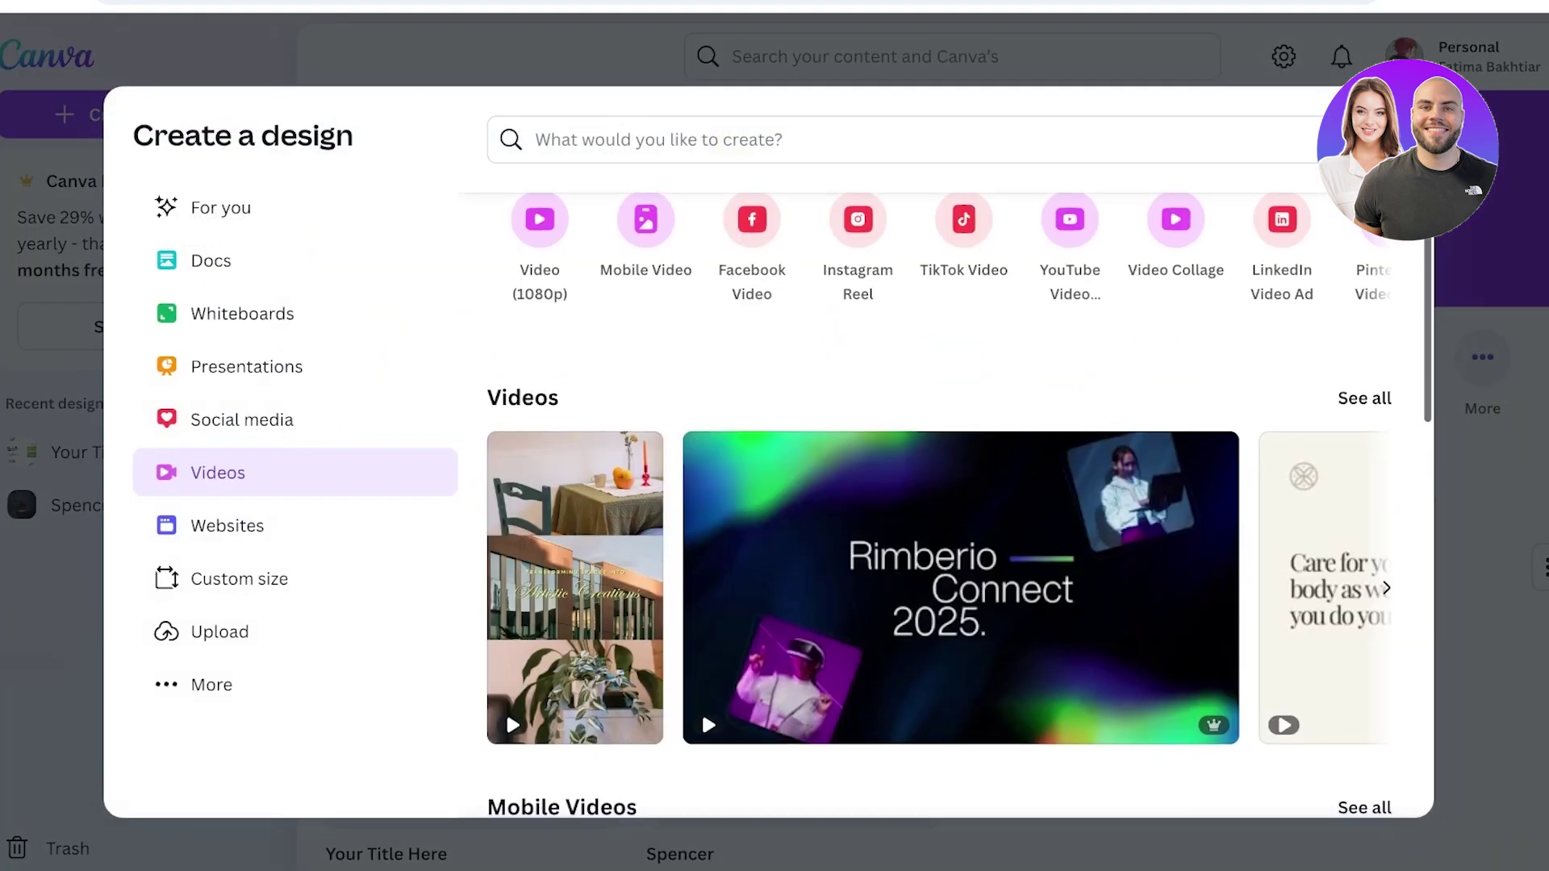
{"action": "scroll", "coordinate": [940, 508], "scroll_direction": "up", "scroll_amount": 10}
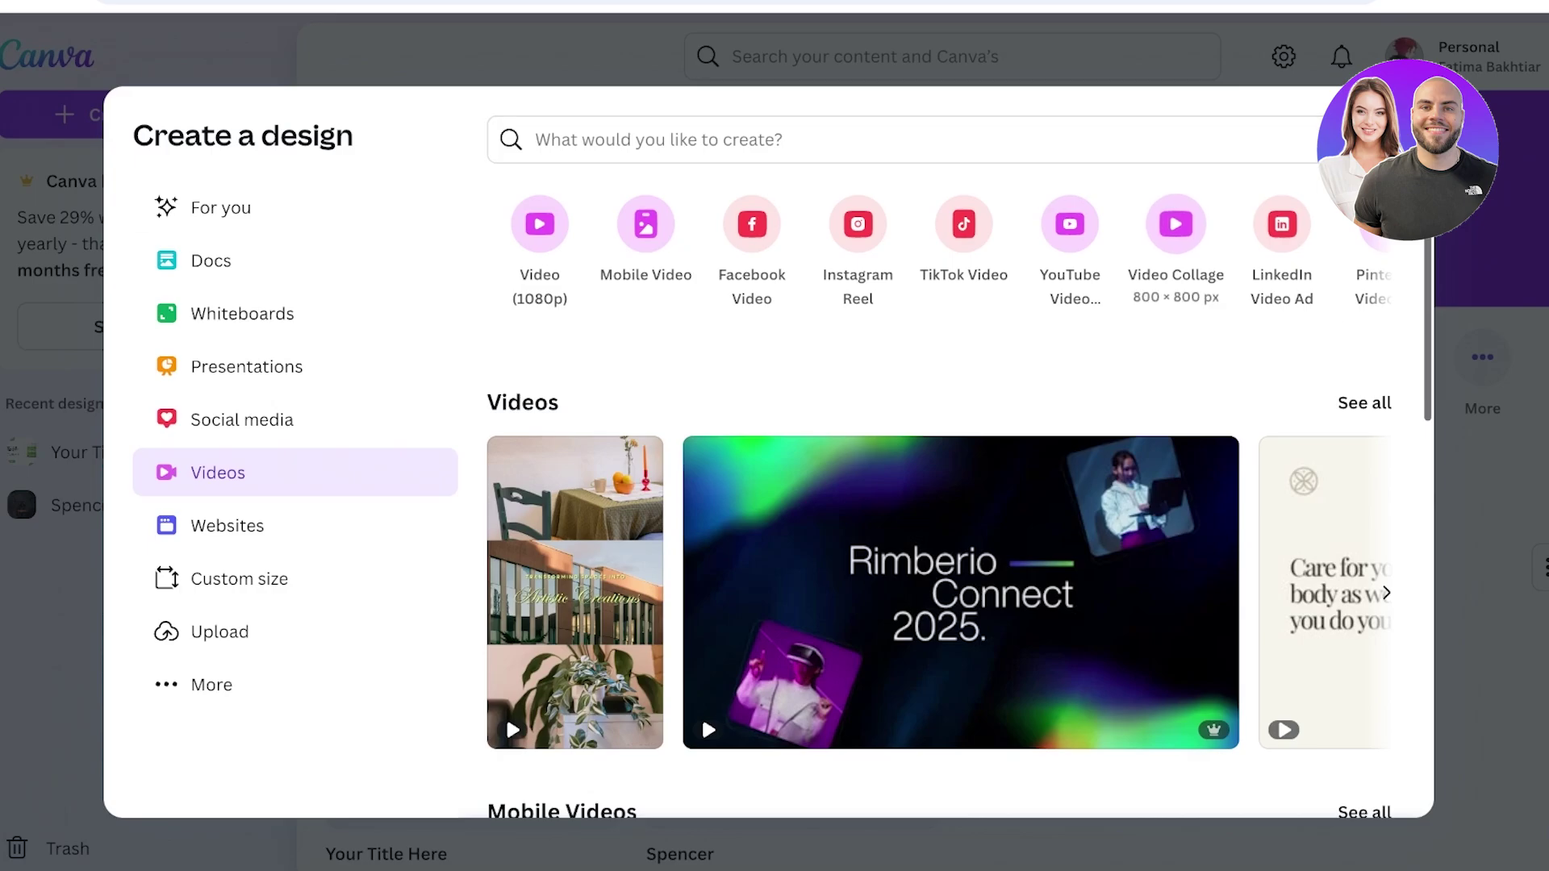
{"action": "left_click", "coordinate": [240, 579]}
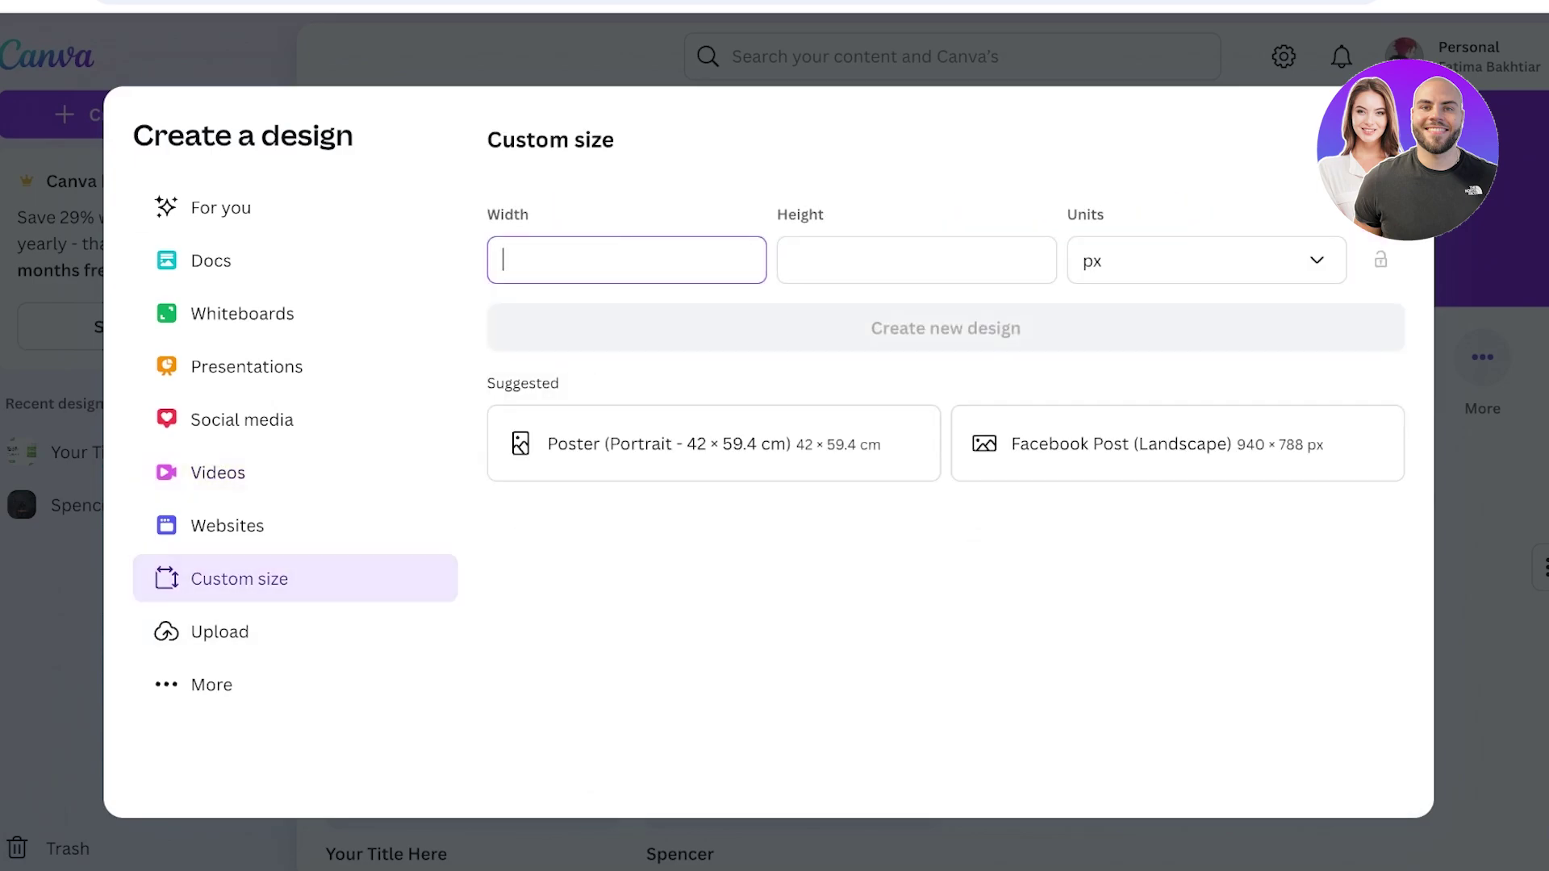
{"action": "left_click", "coordinate": [1206, 260]}
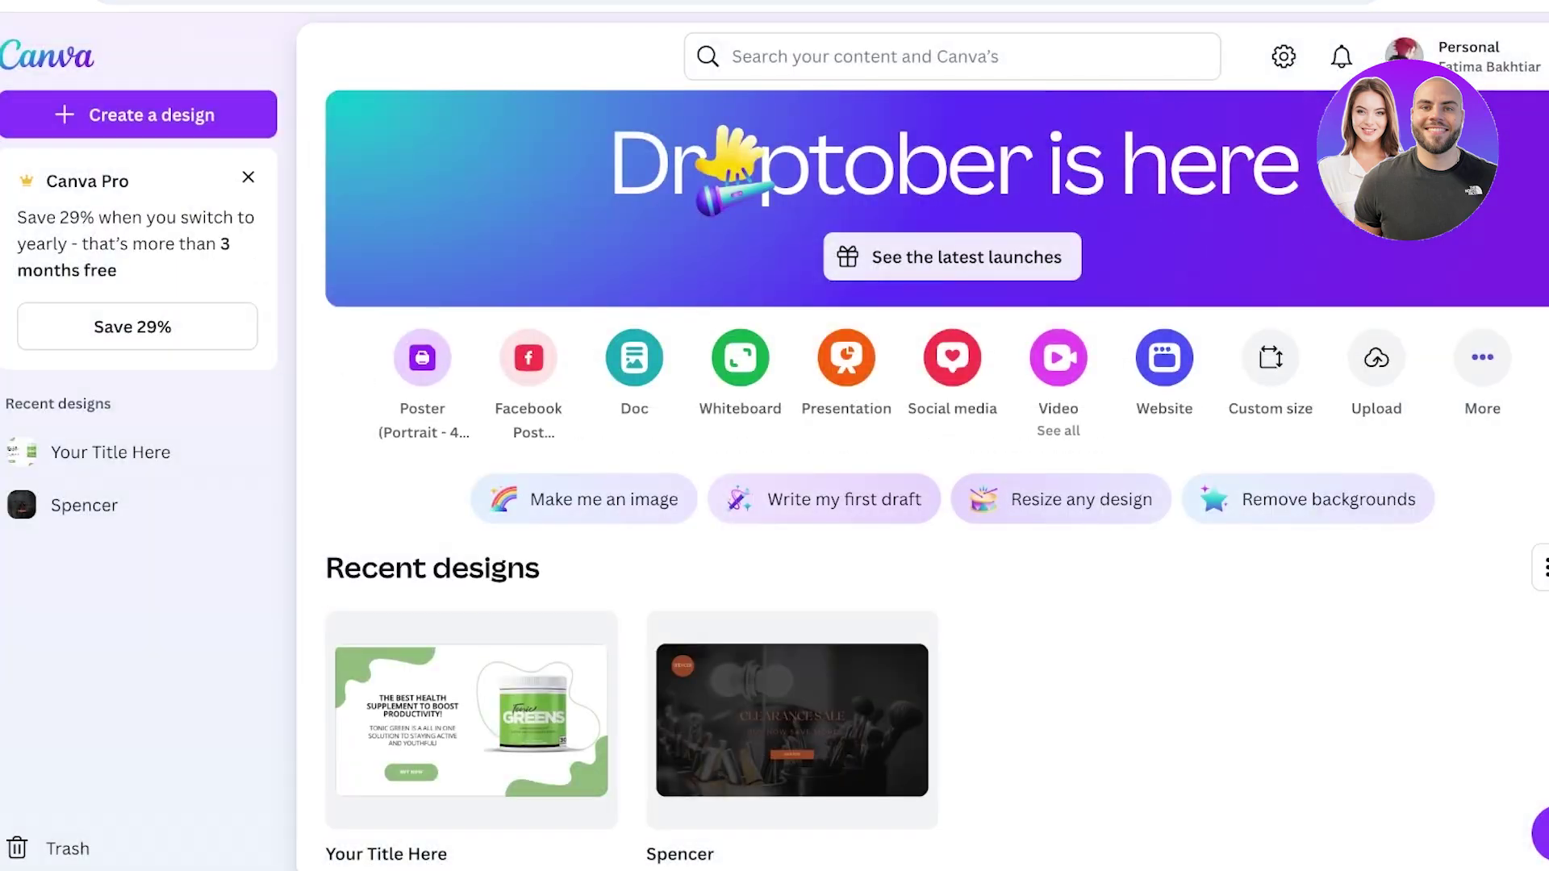
Search for "reels" and open the Instagram Reel template collection.
{"action": "left_click", "coordinate": [952, 56]}
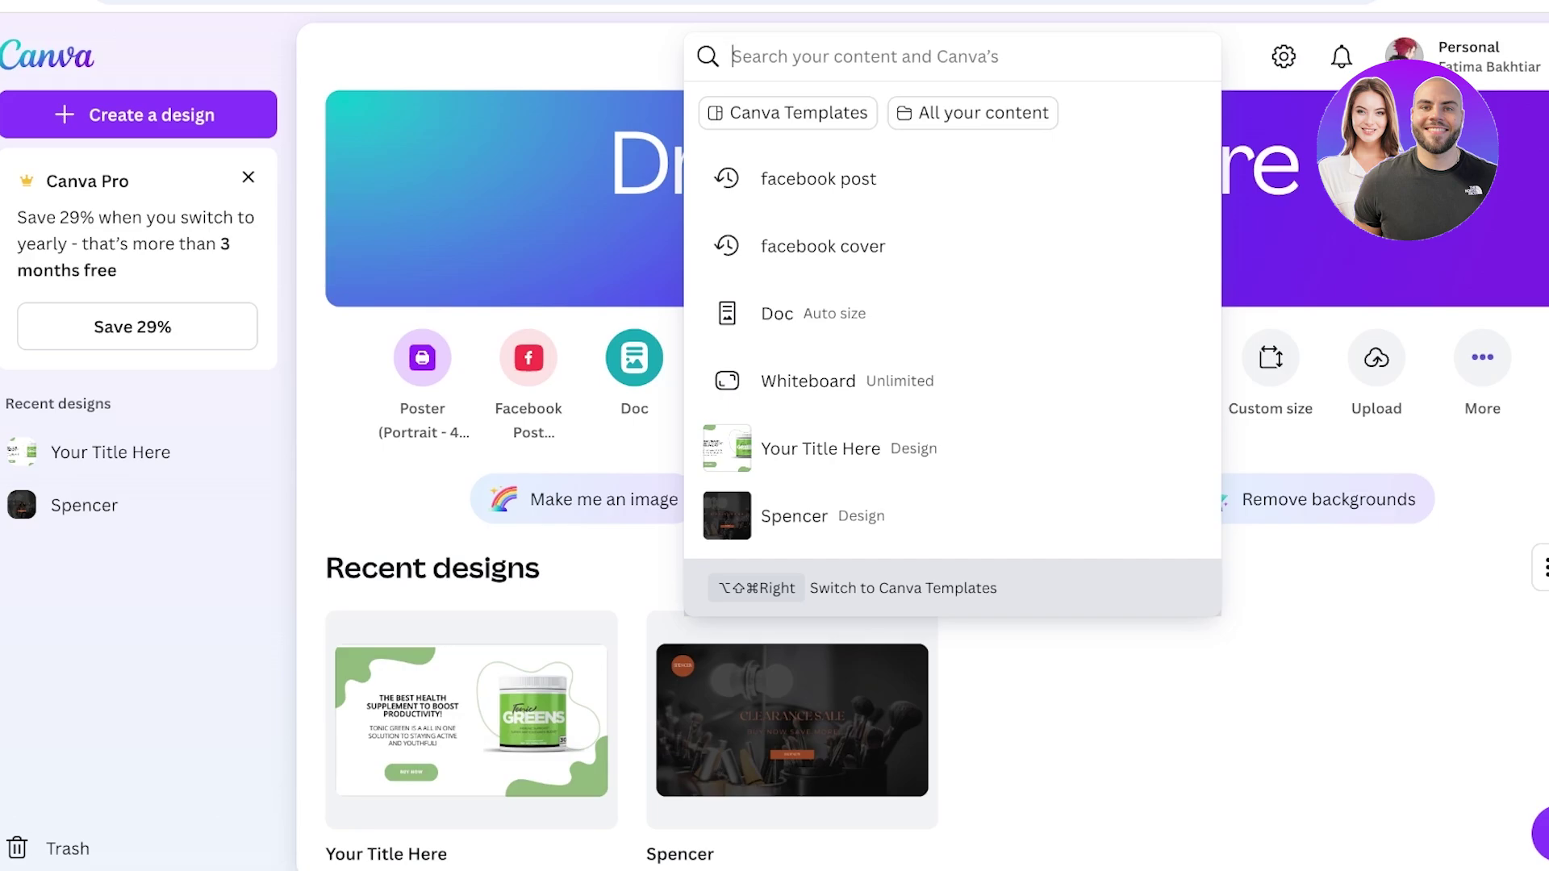
{"action": "type", "text": "reels"}
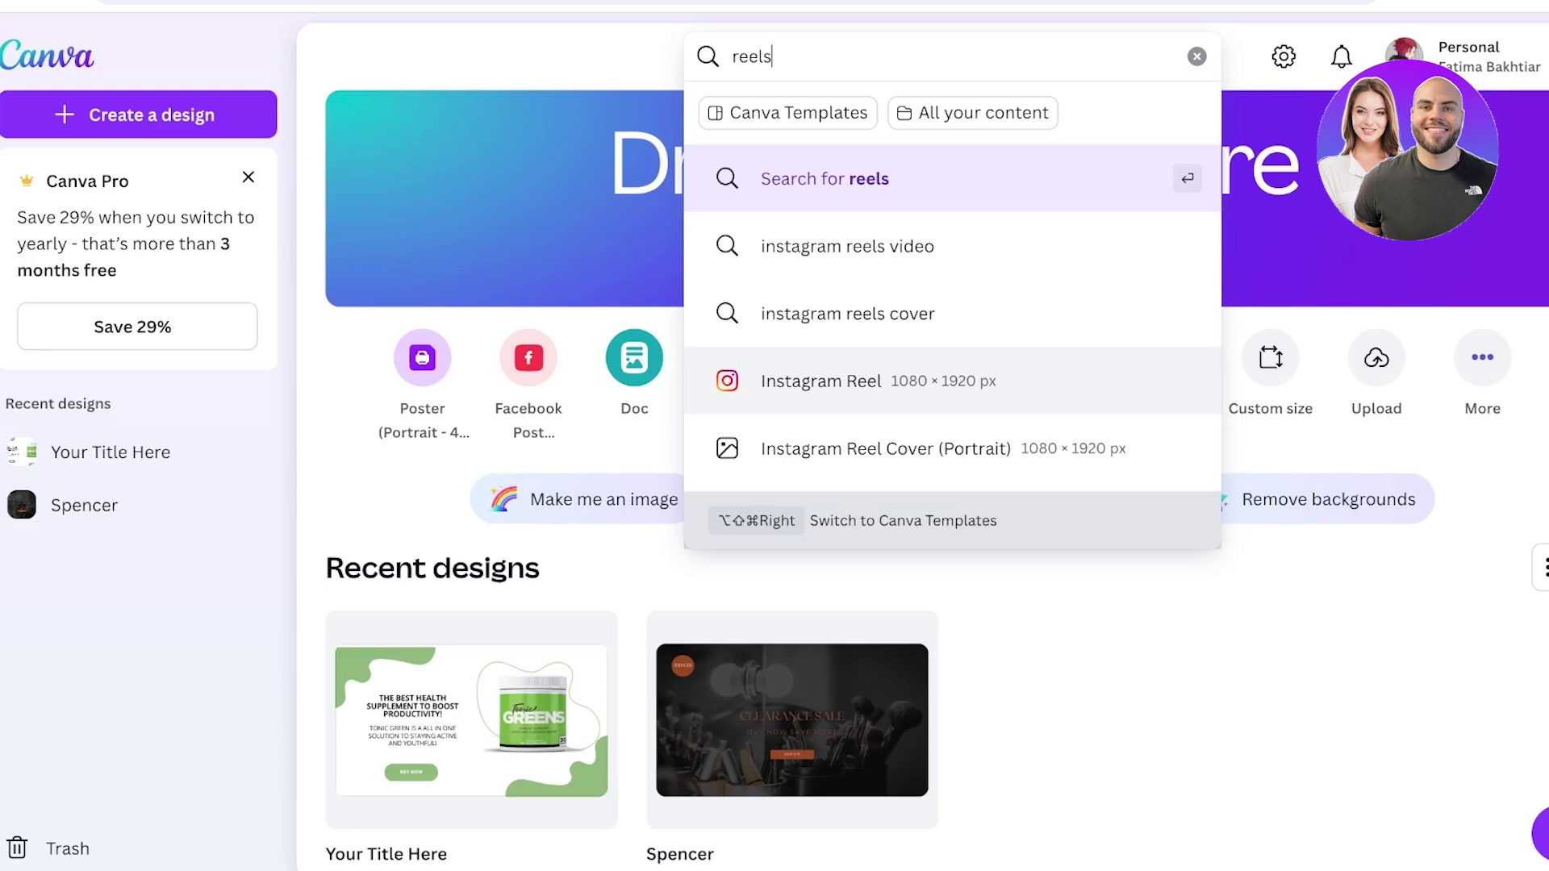
{"action": "left_click", "coordinate": [821, 381]}
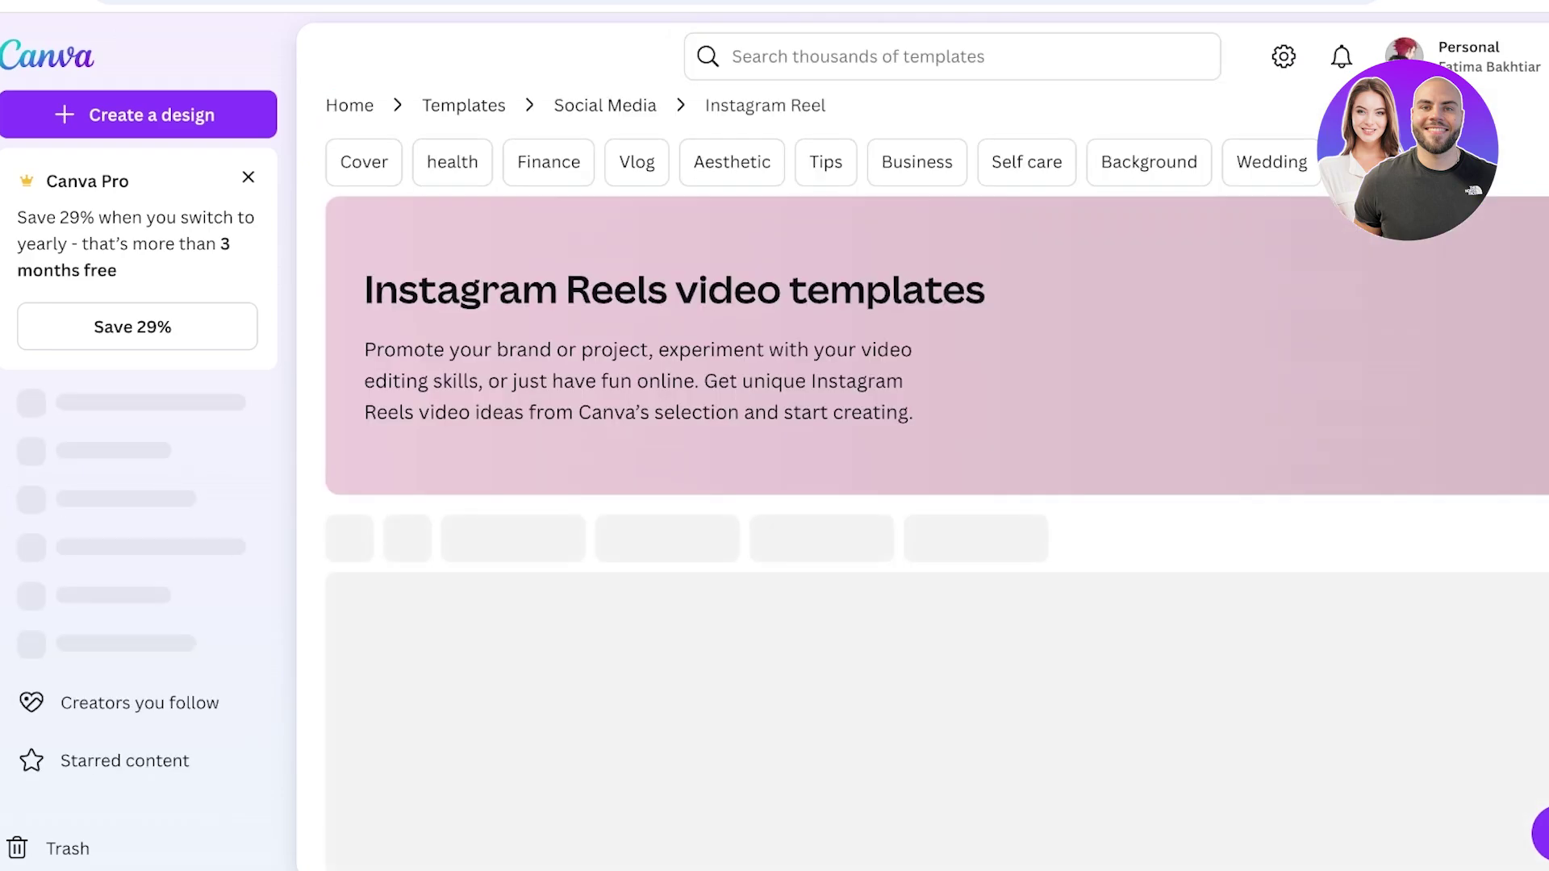
Browse the Instagram Reels video templates to compare the available styles.
{"action": "scroll", "coordinate": [822, 483], "scroll_direction": "down", "scroll_amount": 2}
{"action": "scroll", "coordinate": [695, 484], "scroll_direction": "down", "scroll_amount": 10}
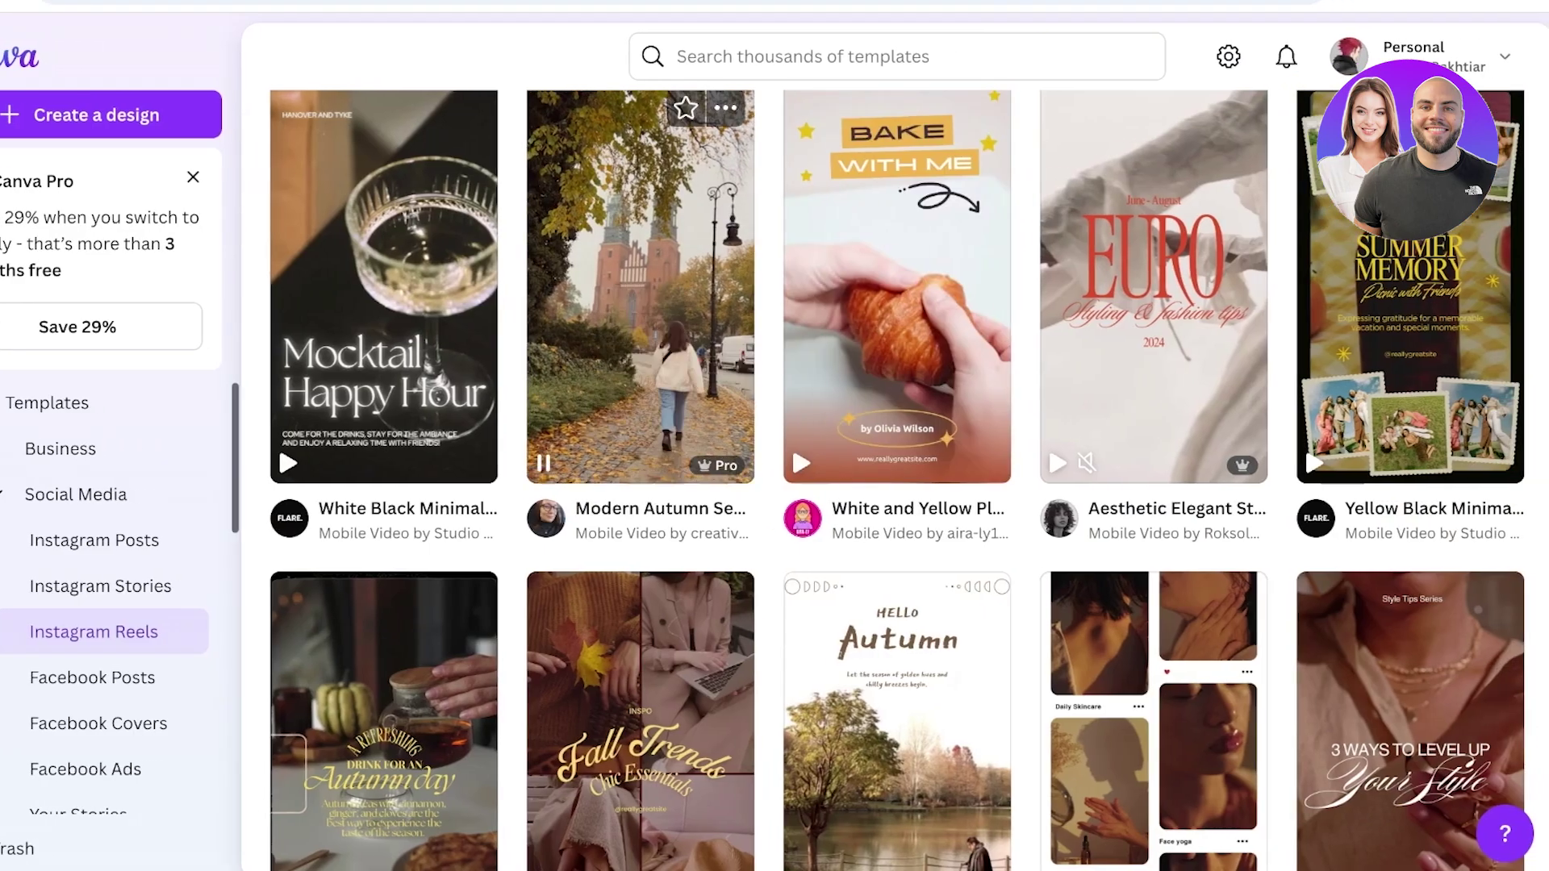
{"action": "scroll", "coordinate": [952, 484], "scroll_direction": "down", "scroll_amount": 8}
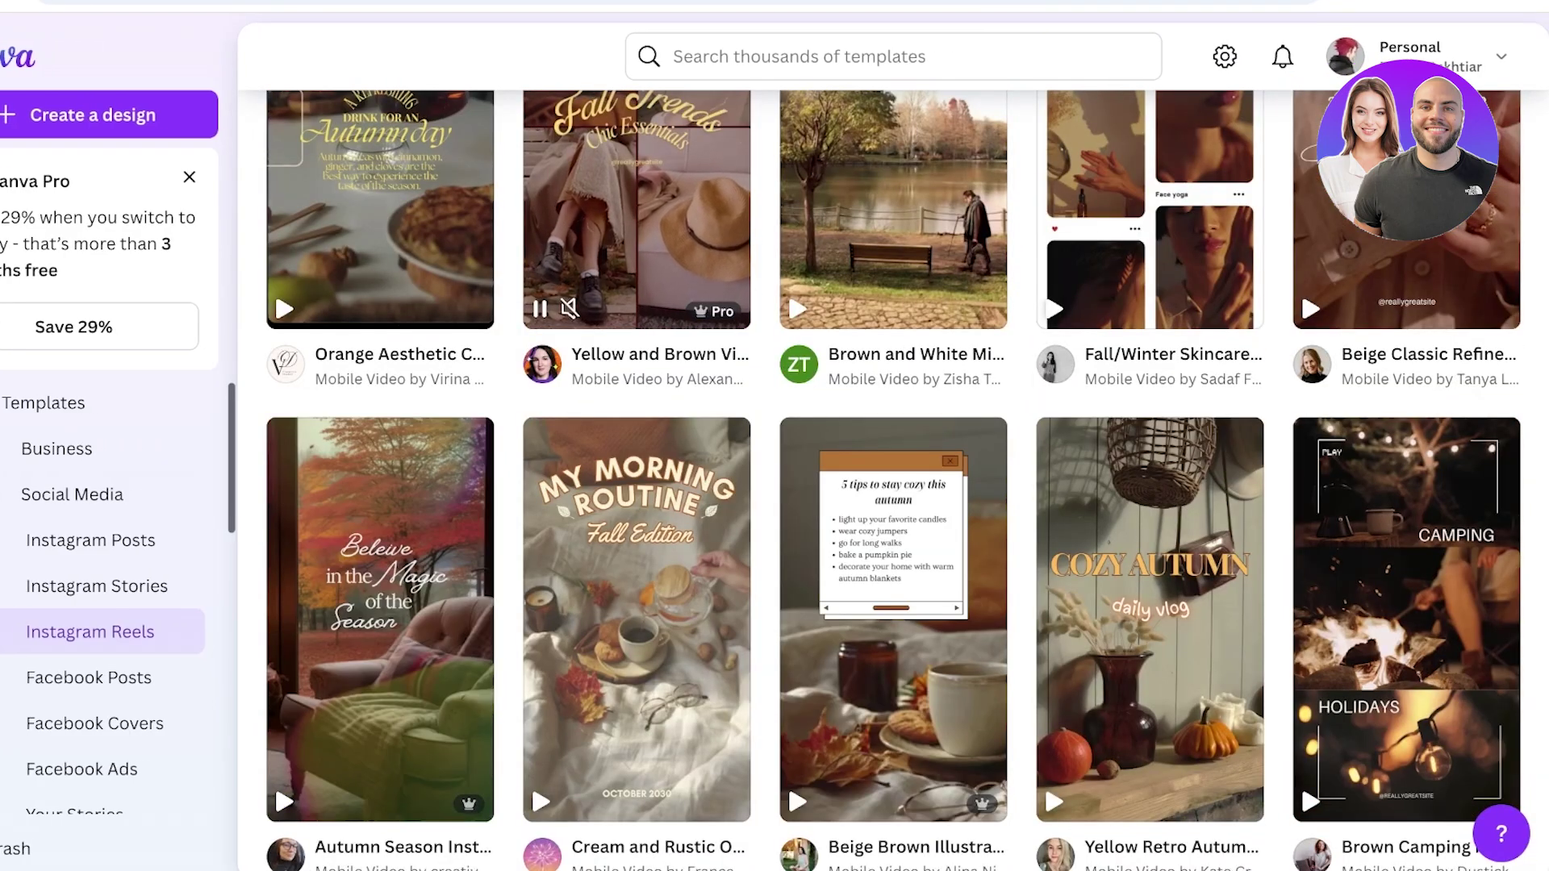
{"action": "scroll", "coordinate": [637, 484], "scroll_direction": "down", "scroll_amount": 9}
{"action": "scroll", "coordinate": [893, 484], "scroll_direction": "down", "scroll_amount": 2}
{"action": "scroll", "coordinate": [892, 484], "scroll_direction": "up", "scroll_amount": 20}
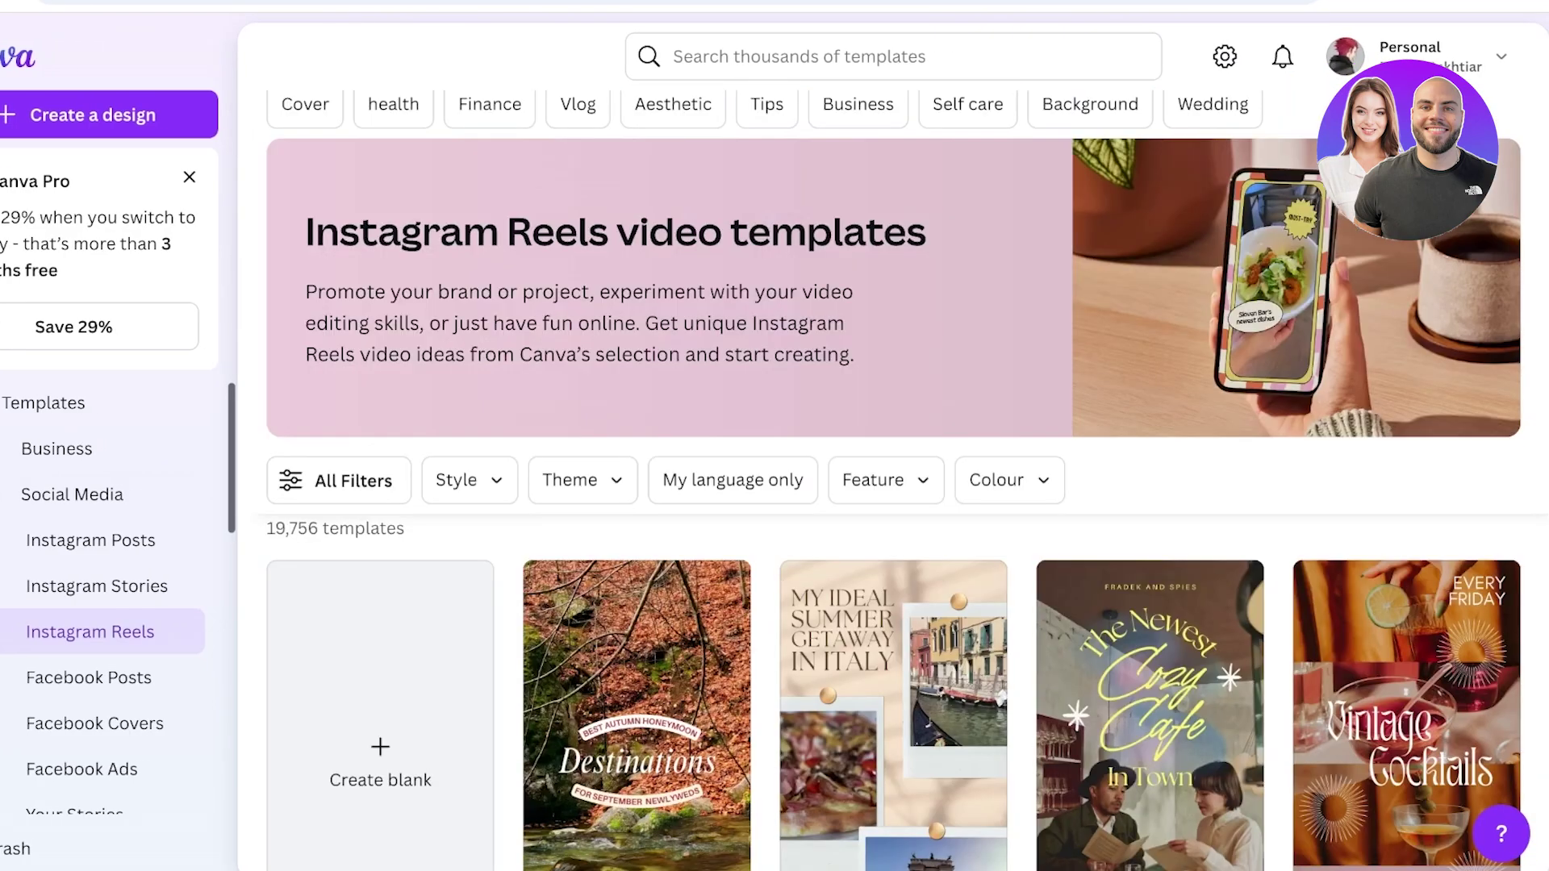
{"action": "scroll", "coordinate": [894, 480], "scroll_direction": "down", "scroll_amount": 12}
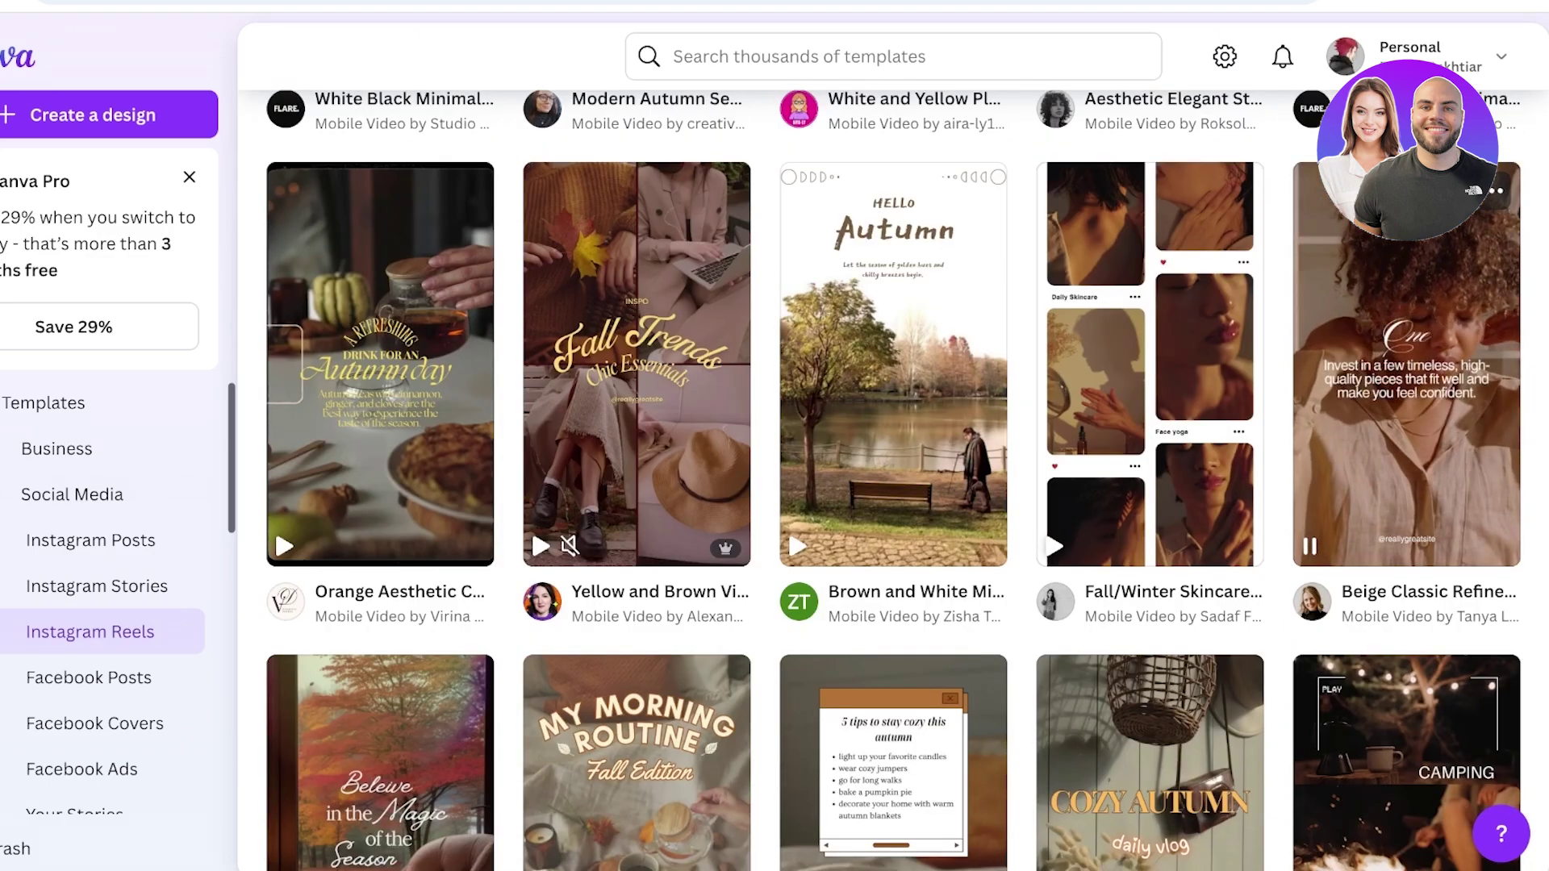
{"action": "scroll", "coordinate": [894, 323], "scroll_direction": "down", "scroll_amount": 1}
{"action": "scroll", "coordinate": [894, 480], "scroll_direction": "down", "scroll_amount": 8}
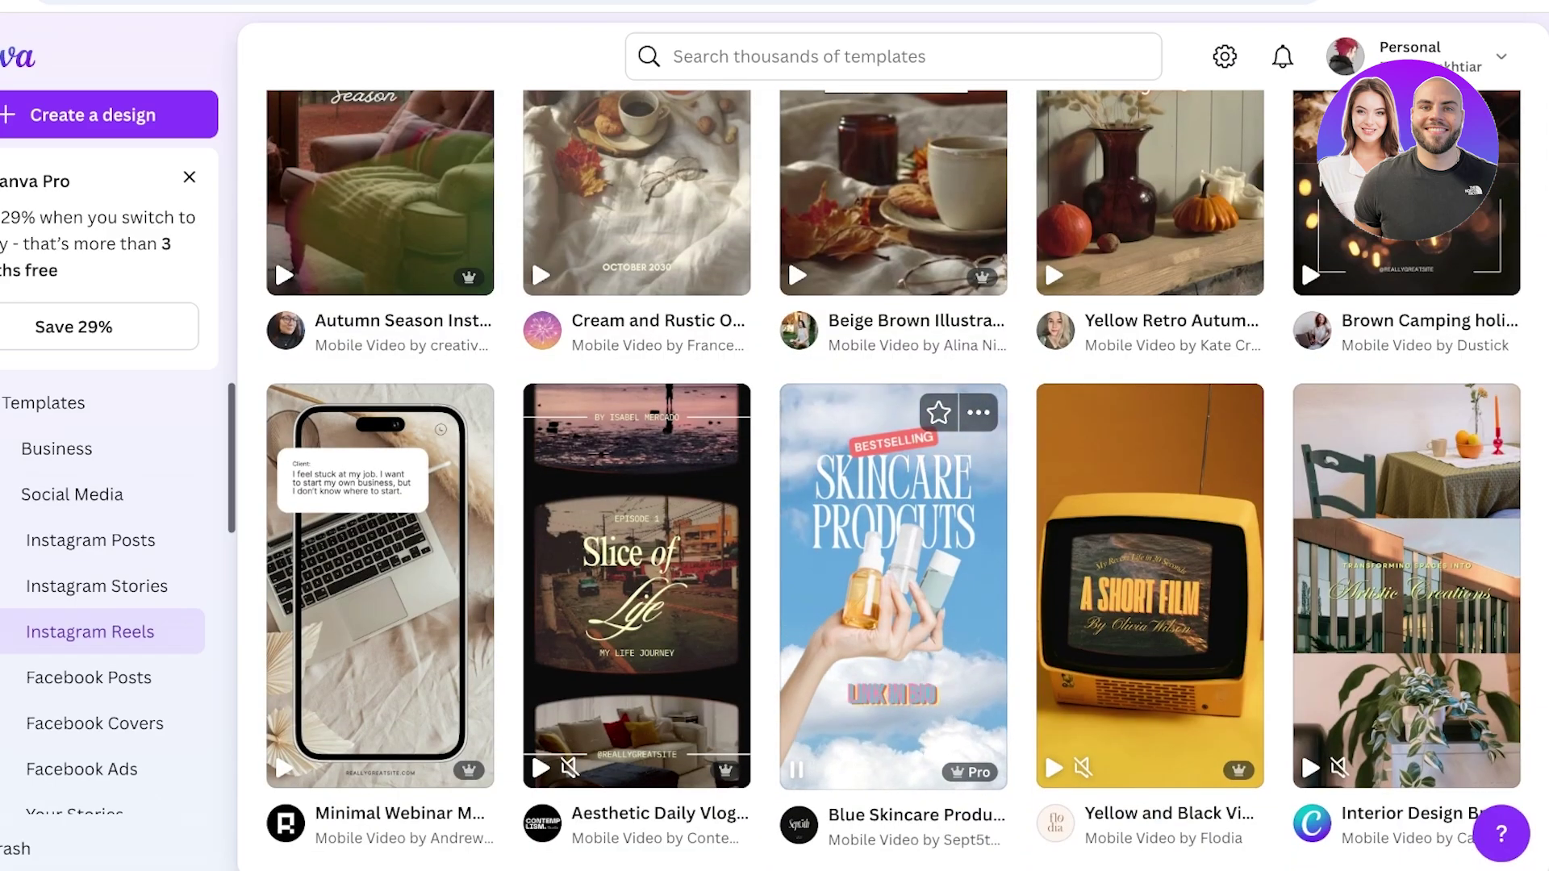
{"action": "scroll", "coordinate": [637, 363], "scroll_direction": "down", "scroll_amount": 3}
{"action": "scroll", "coordinate": [637, 323], "scroll_direction": "down", "scroll_amount": 6}
{"action": "scroll", "coordinate": [637, 322], "scroll_direction": "down", "scroll_amount": 10}
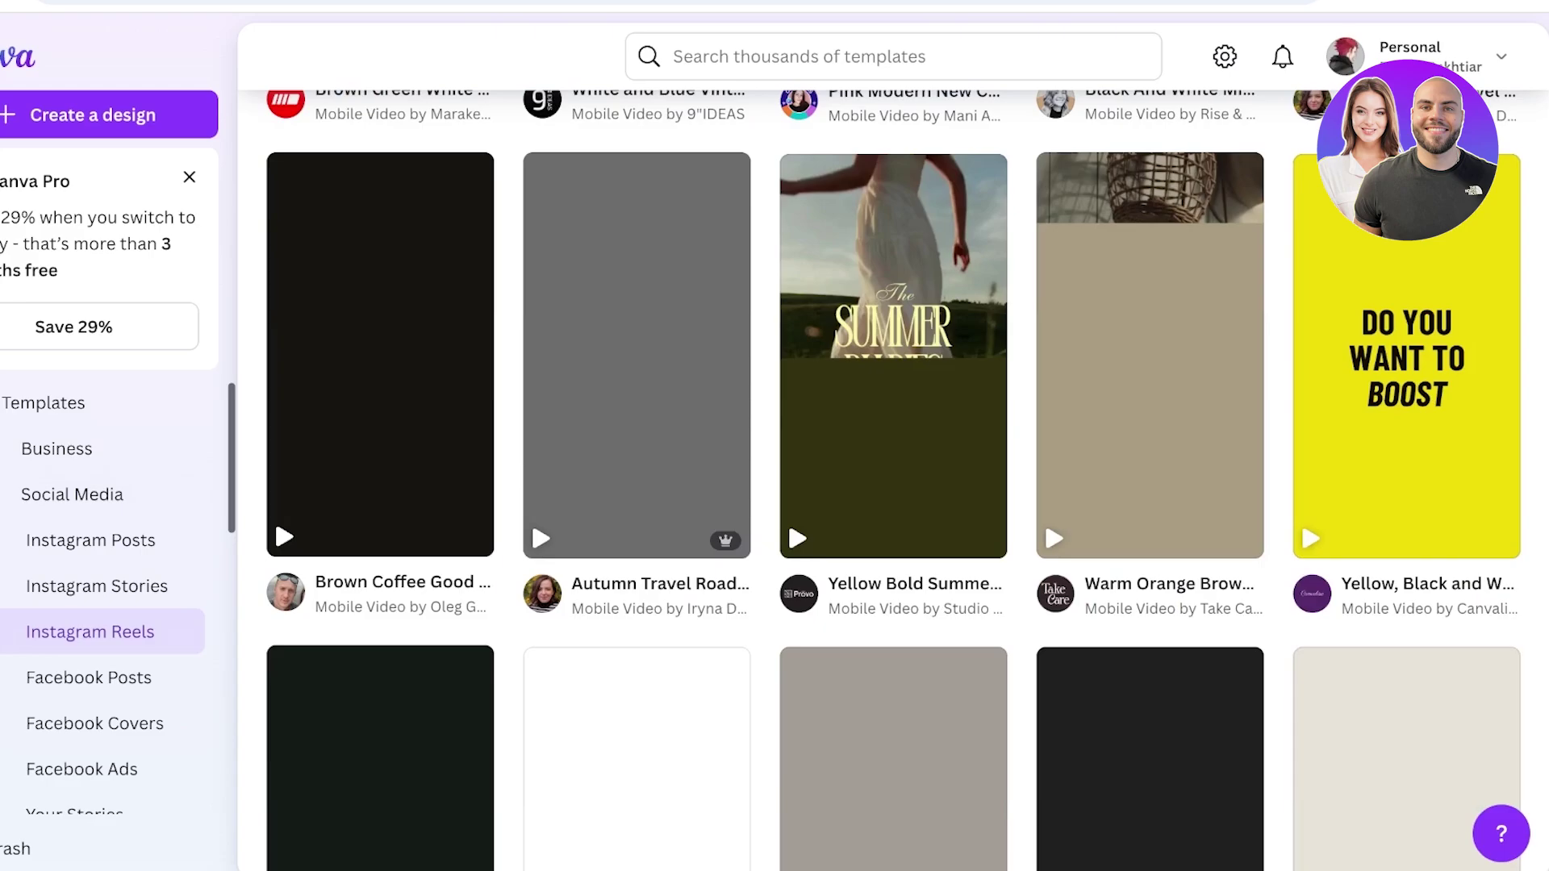
{"action": "scroll", "coordinate": [894, 403], "scroll_direction": "down", "scroll_amount": 3}
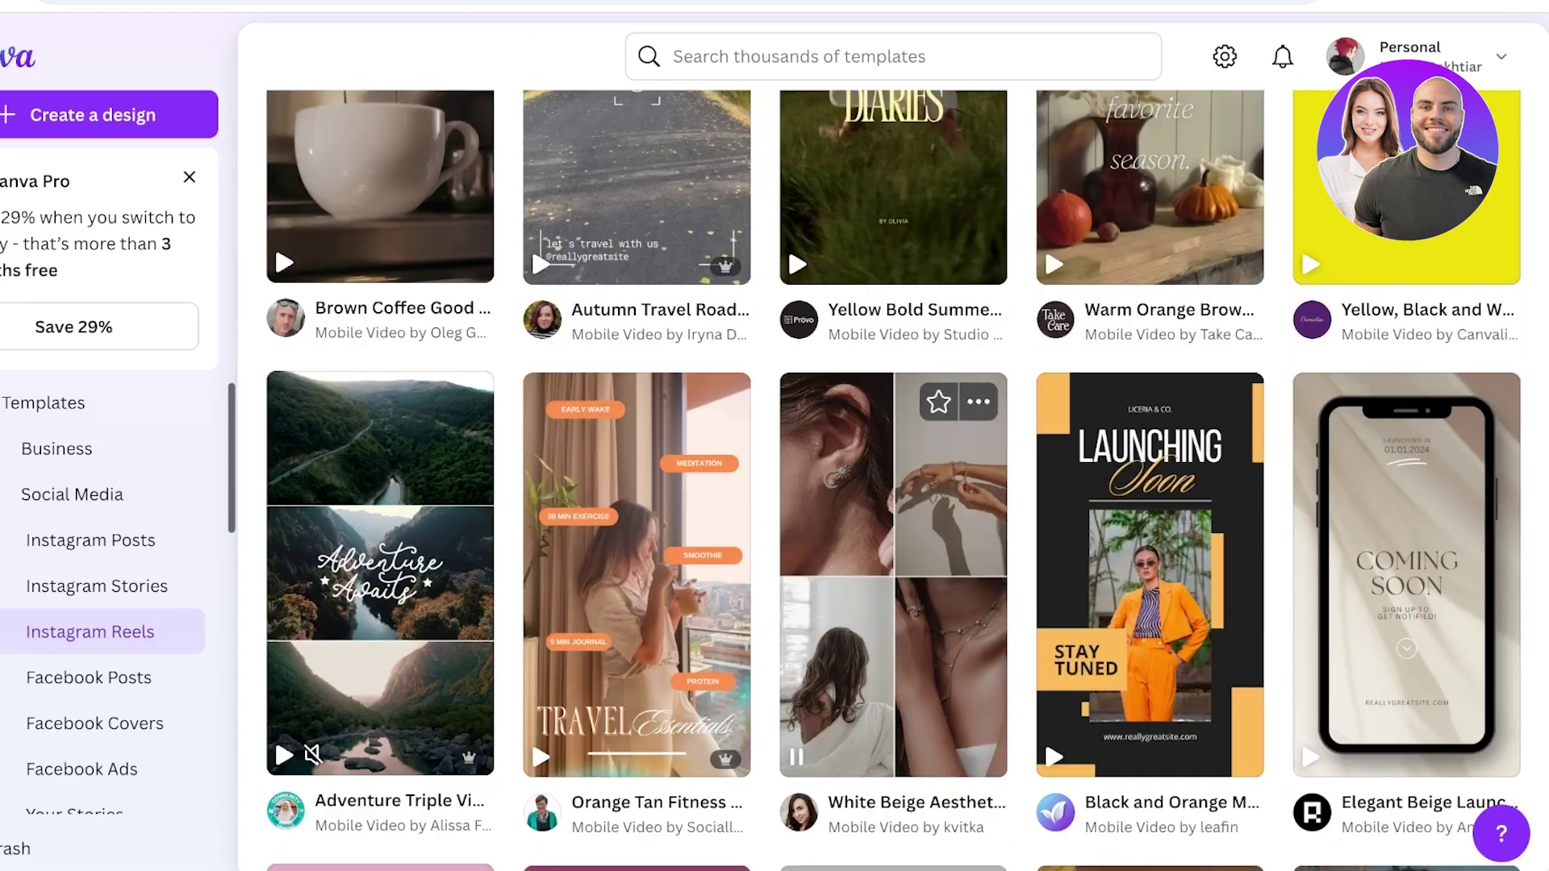
{"action": "scroll", "coordinate": [893, 403], "scroll_direction": "down", "scroll_amount": 7}
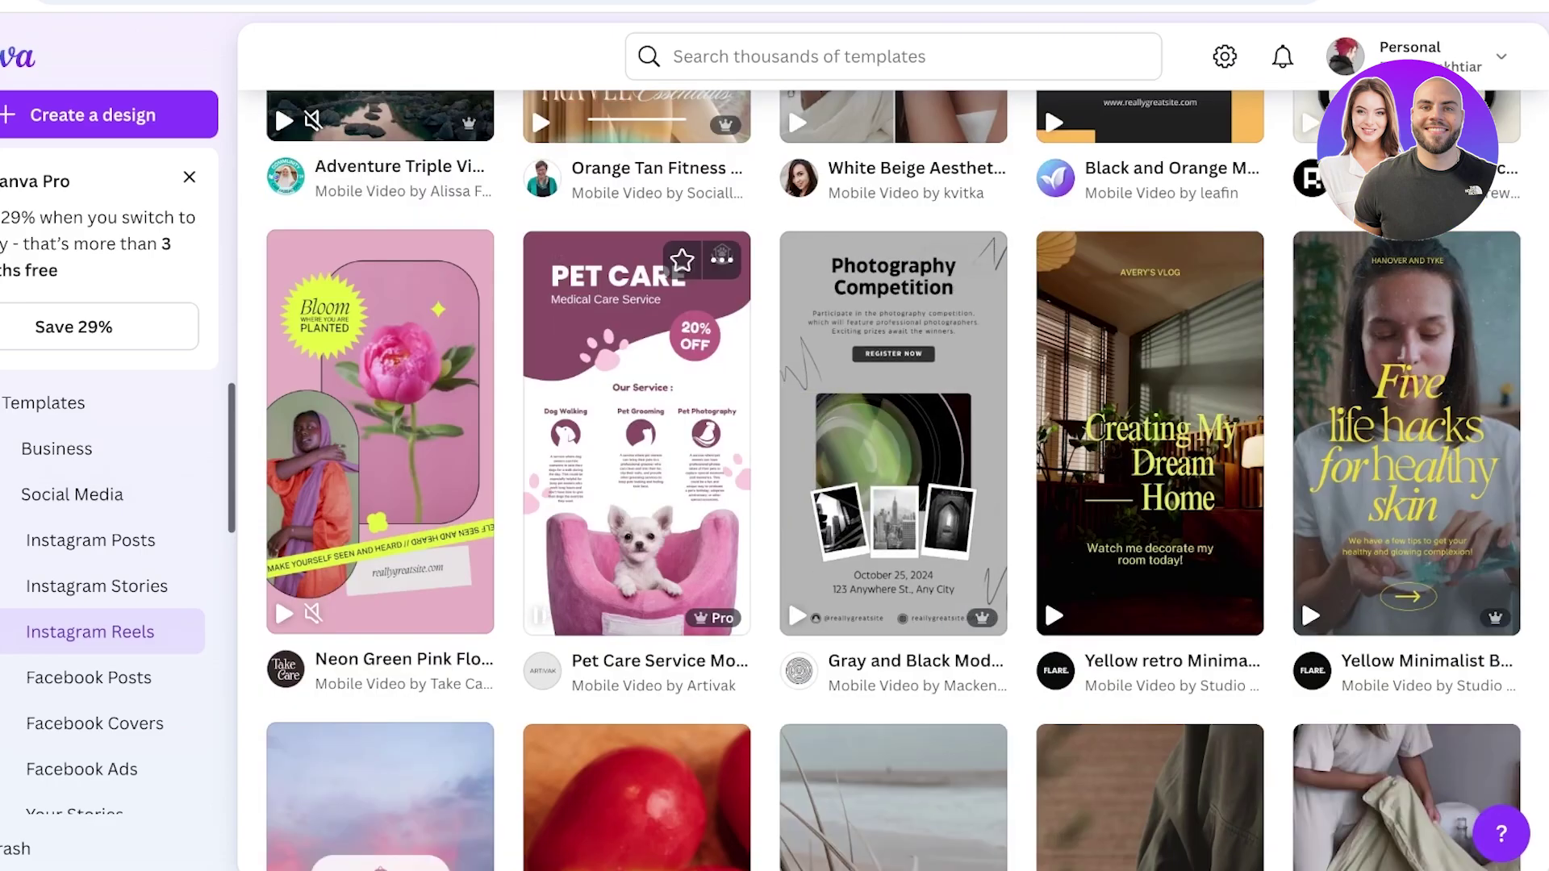
{"action": "scroll", "coordinate": [1044, 795], "scroll_direction": "up", "scroll_amount": 10}
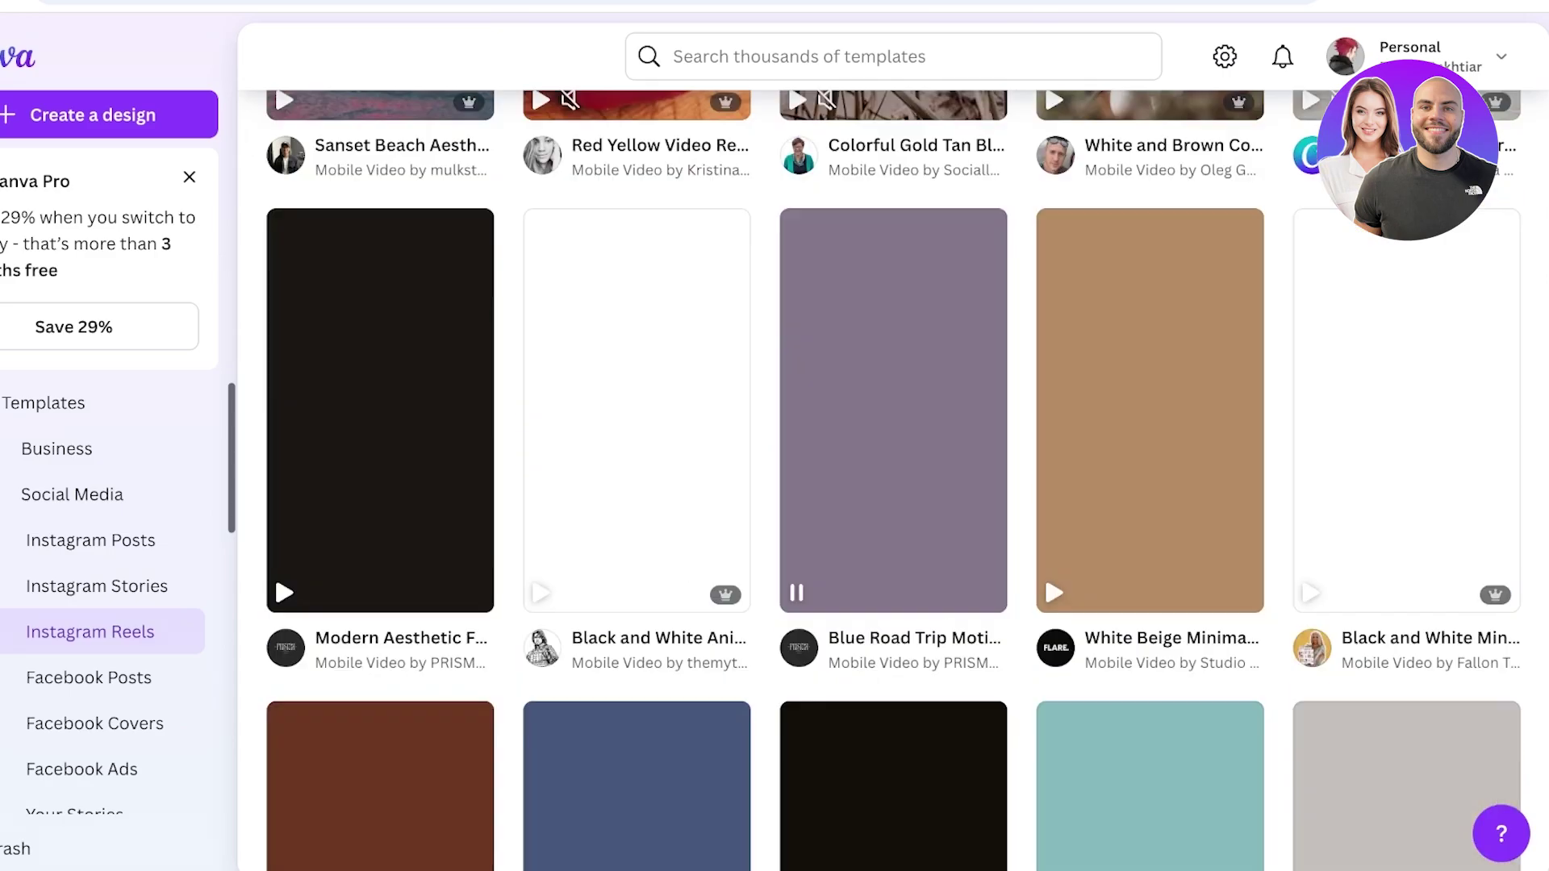
{"action": "scroll", "coordinate": [1043, 795], "scroll_direction": "down", "scroll_amount": 3}
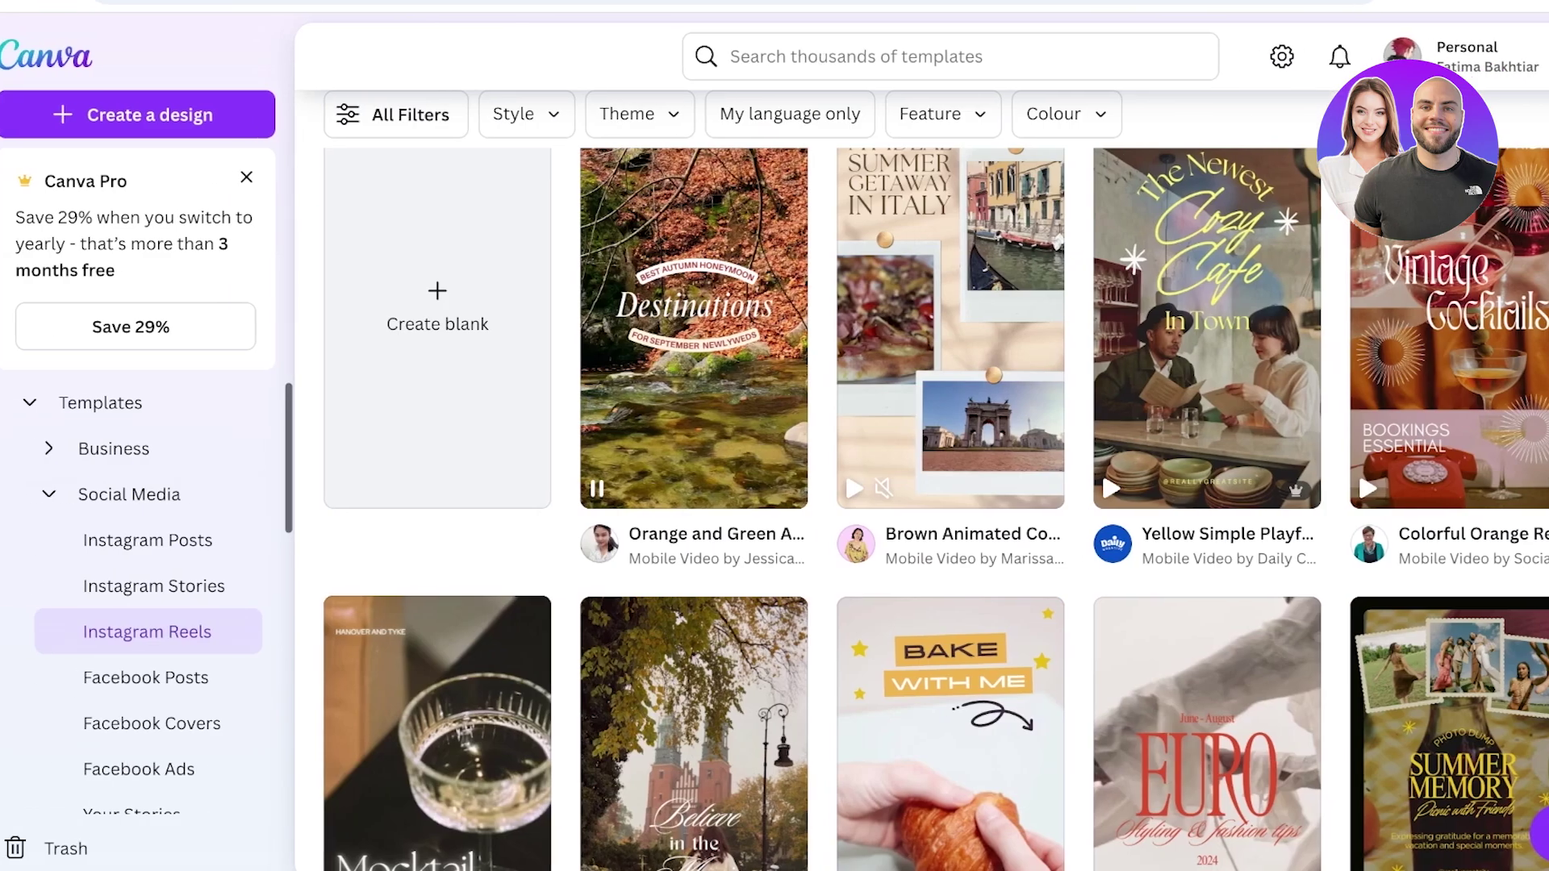
{"action": "scroll", "coordinate": [710, 387], "scroll_direction": "down", "scroll_amount": 5}
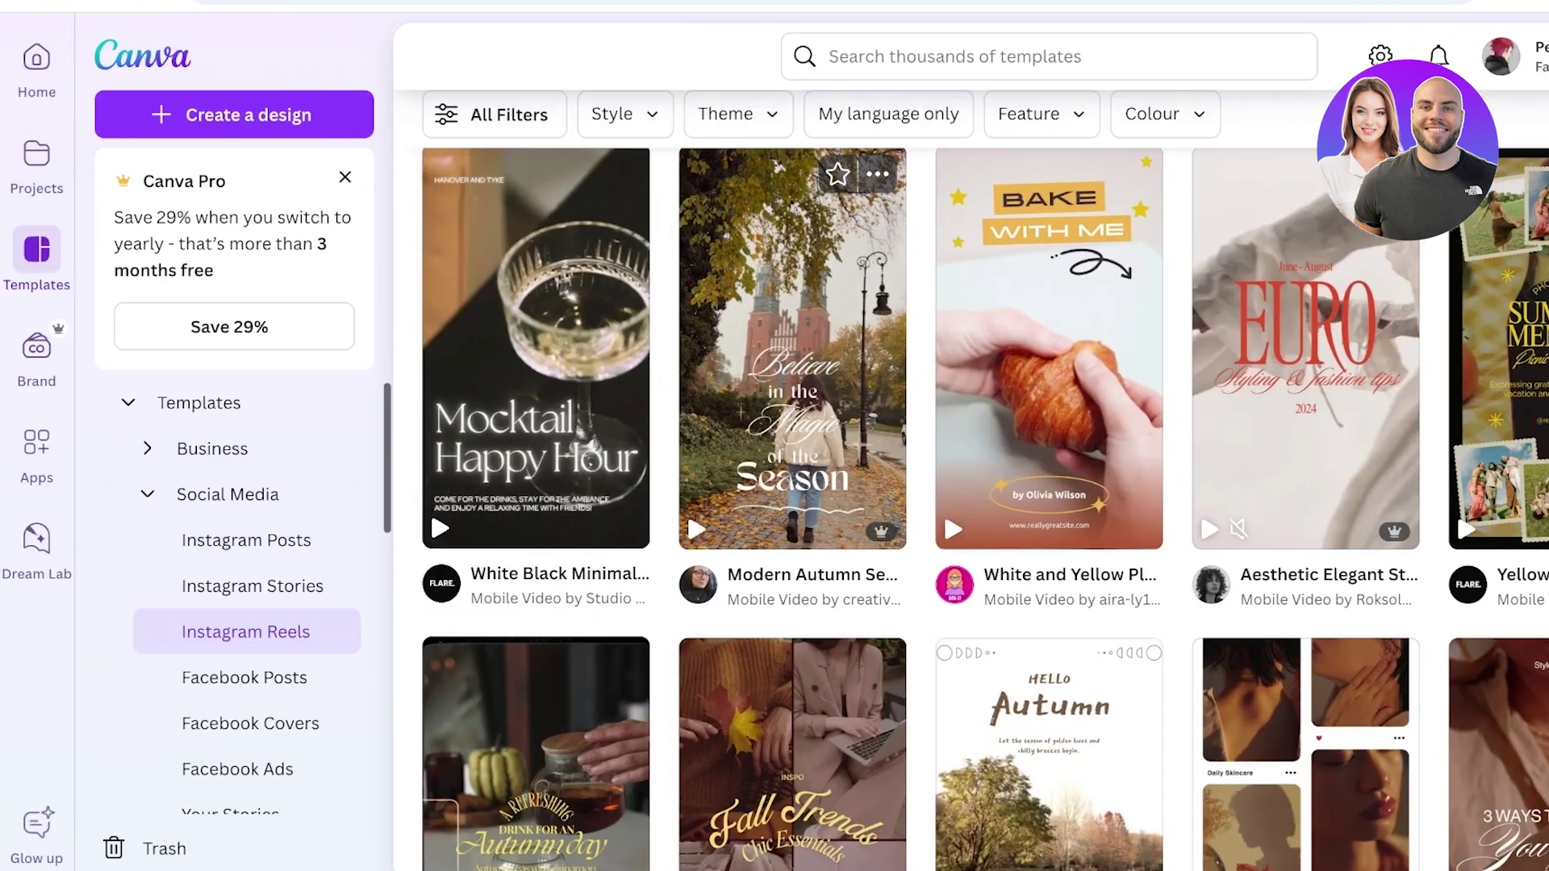
{"action": "scroll", "coordinate": [1008, 484], "scroll_direction": "down", "scroll_amount": 7}
{"action": "scroll", "coordinate": [1008, 484], "scroll_direction": "up", "scroll_amount": 7}
{"action": "scroll", "coordinate": [516, 508], "scroll_direction": "up", "scroll_amount": 5}
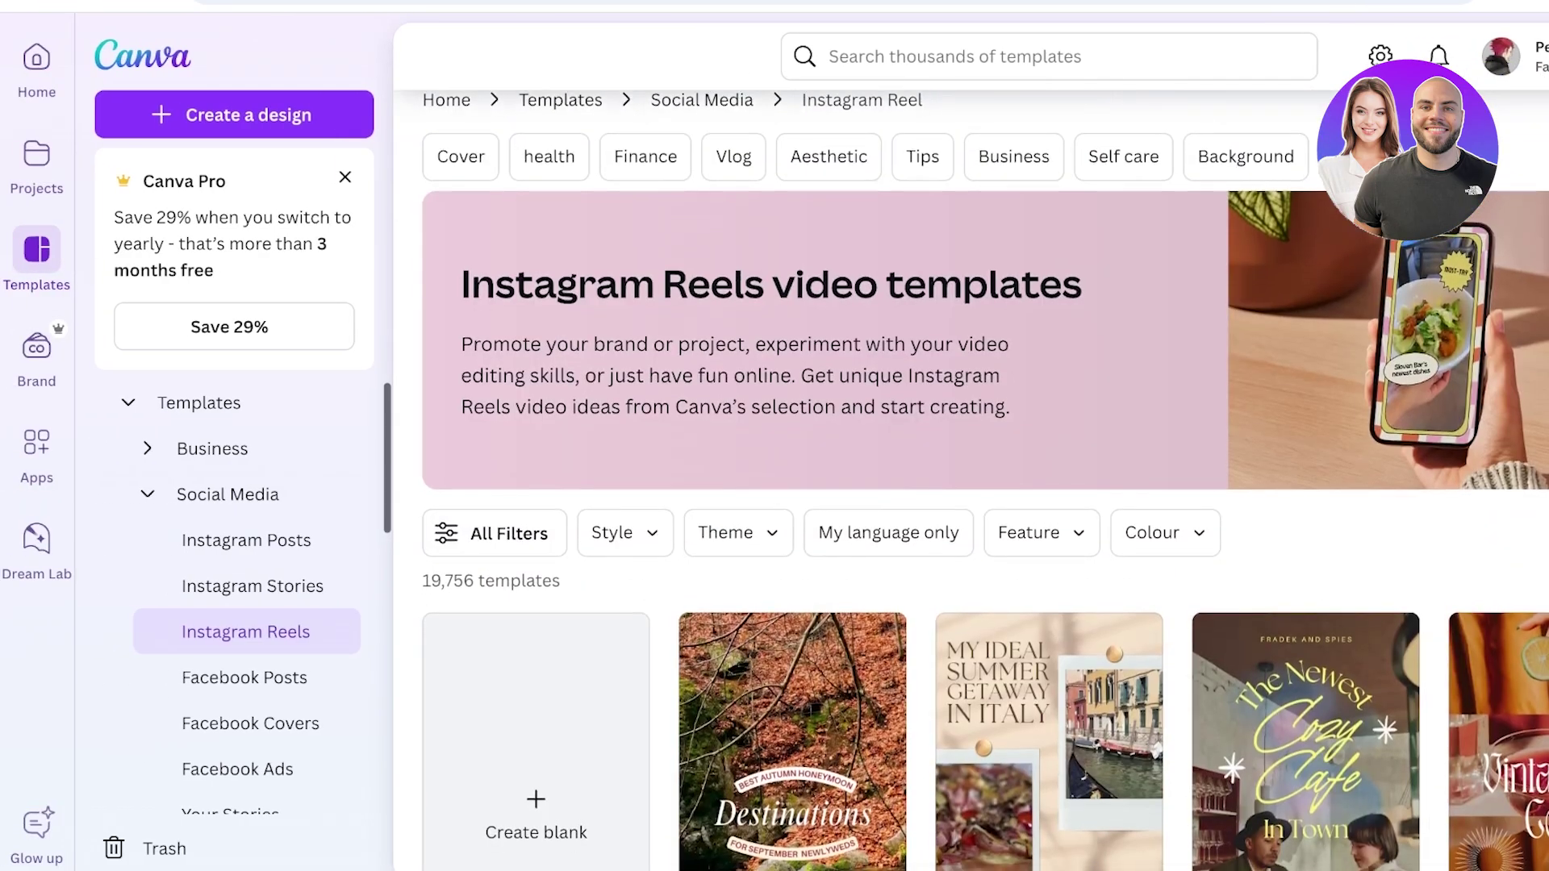
Examine all the filter options for the Instagram Reels templates, from style and theme to topic and colour.
{"action": "scroll", "coordinate": [517, 509], "scroll_direction": "down", "scroll_amount": 1}
{"action": "left_click", "coordinate": [495, 482]}
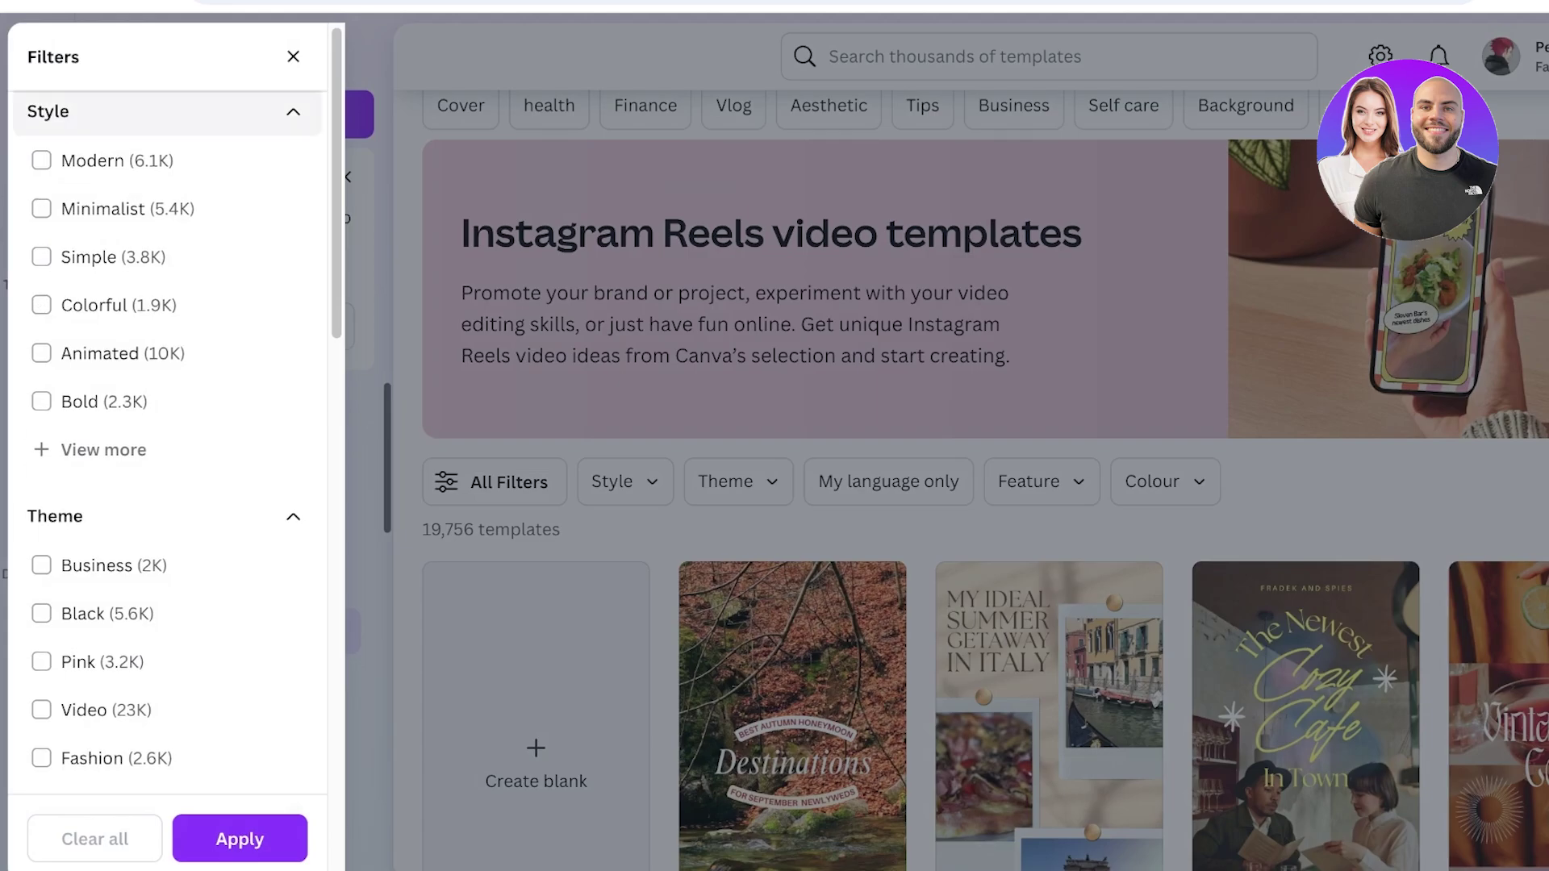
{"action": "scroll", "coordinate": [170, 435], "scroll_direction": "down", "scroll_amount": 15}
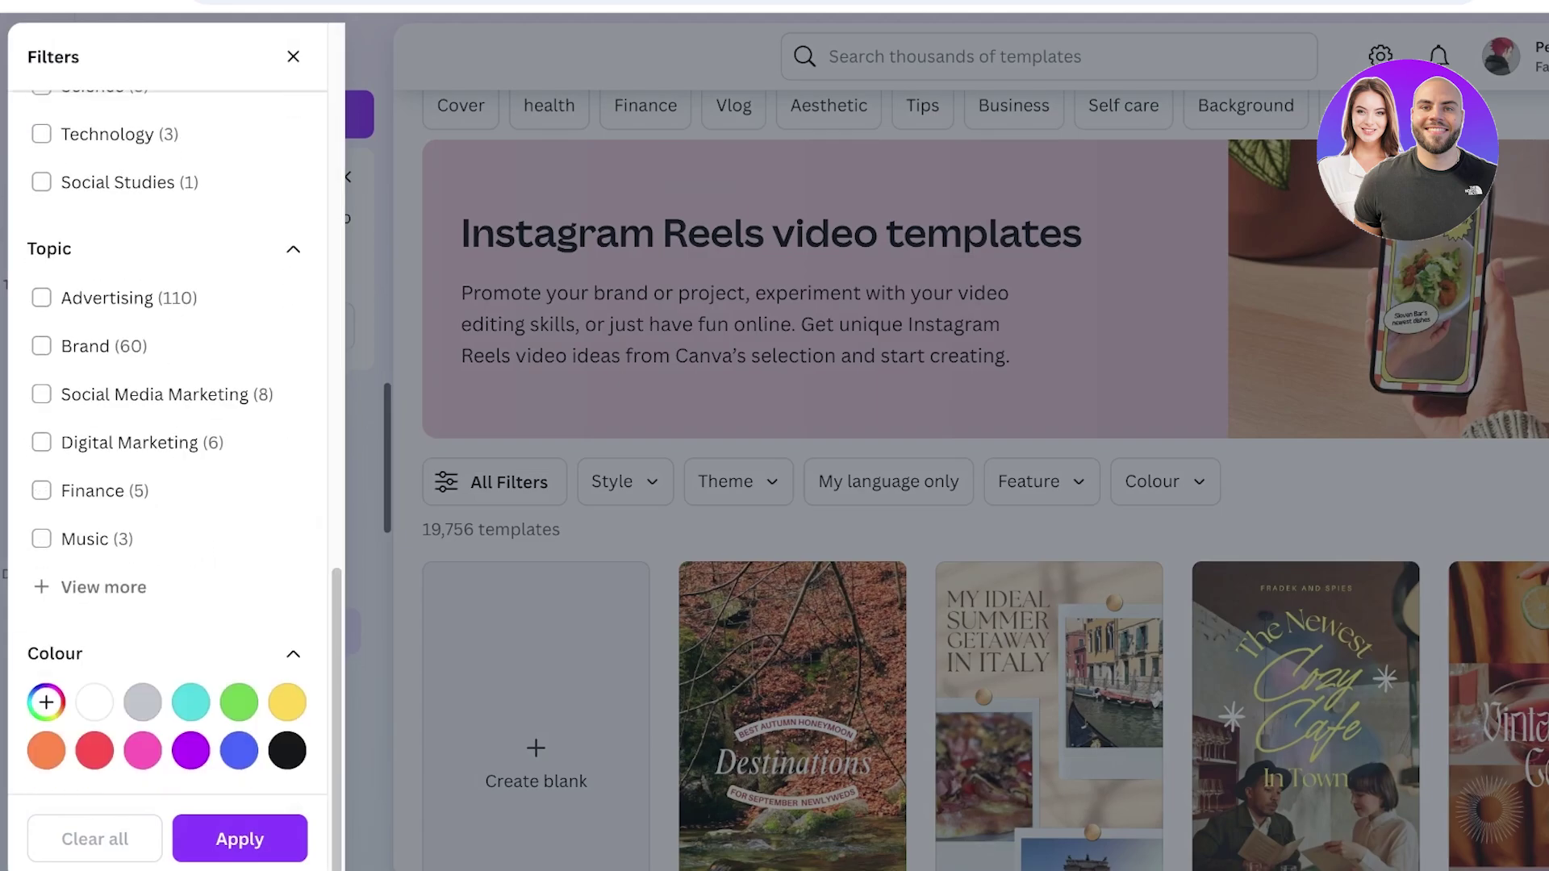
{"action": "scroll", "coordinate": [169, 476], "scroll_direction": "up", "scroll_amount": 15}
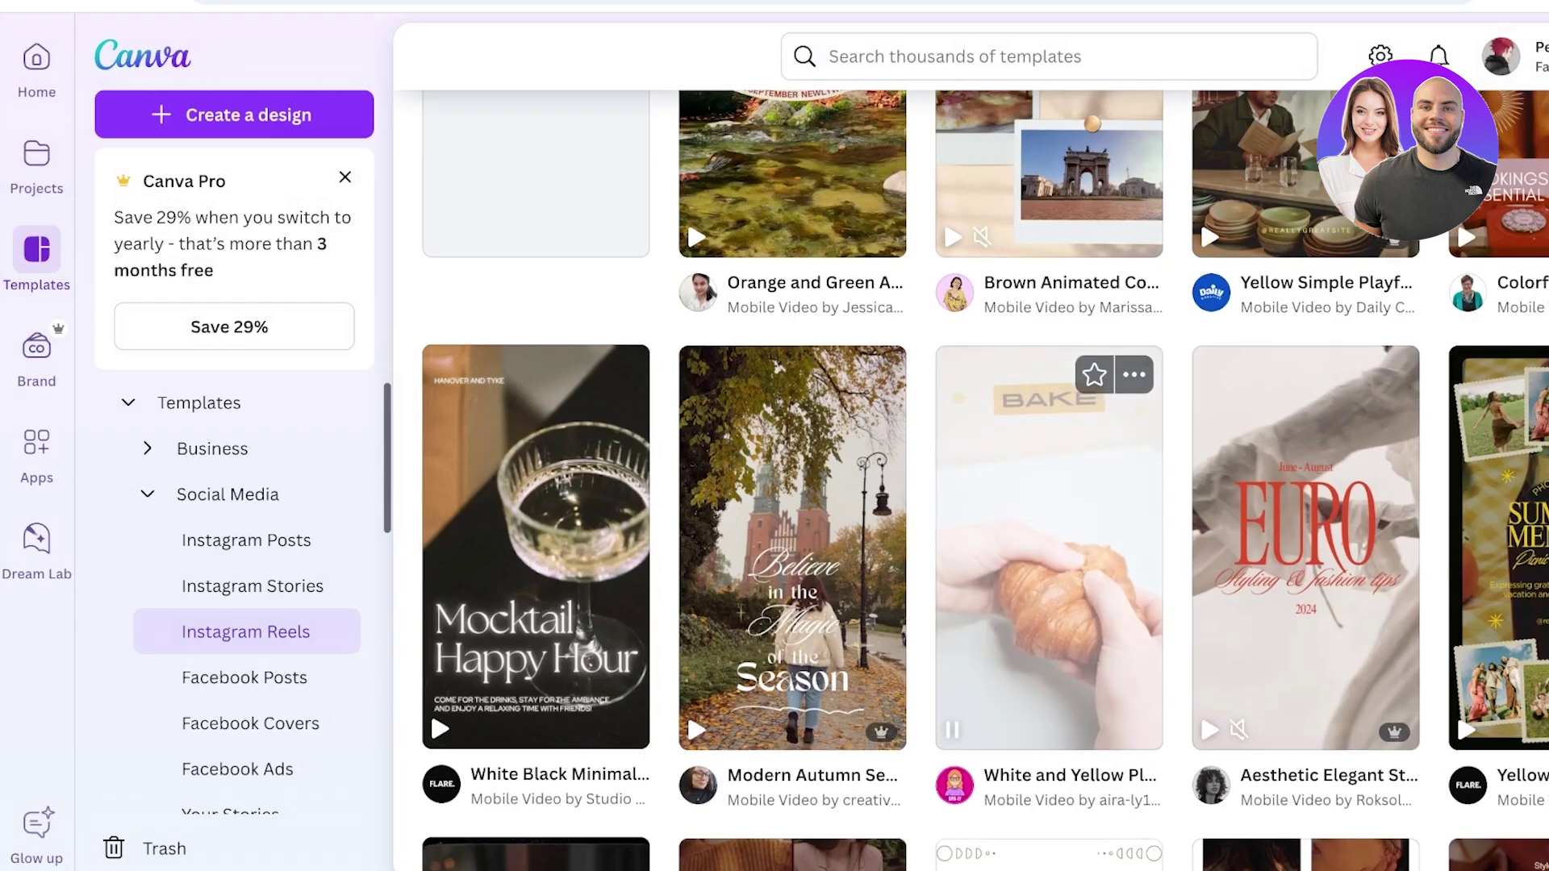
Find the blue skincare products promotion template among the Instagram Reels templates and open its details.
{"action": "scroll", "coordinate": [1049, 565], "scroll_direction": "down", "scroll_amount": 8}
{"action": "scroll", "coordinate": [1048, 565], "scroll_direction": "down", "scroll_amount": 8}
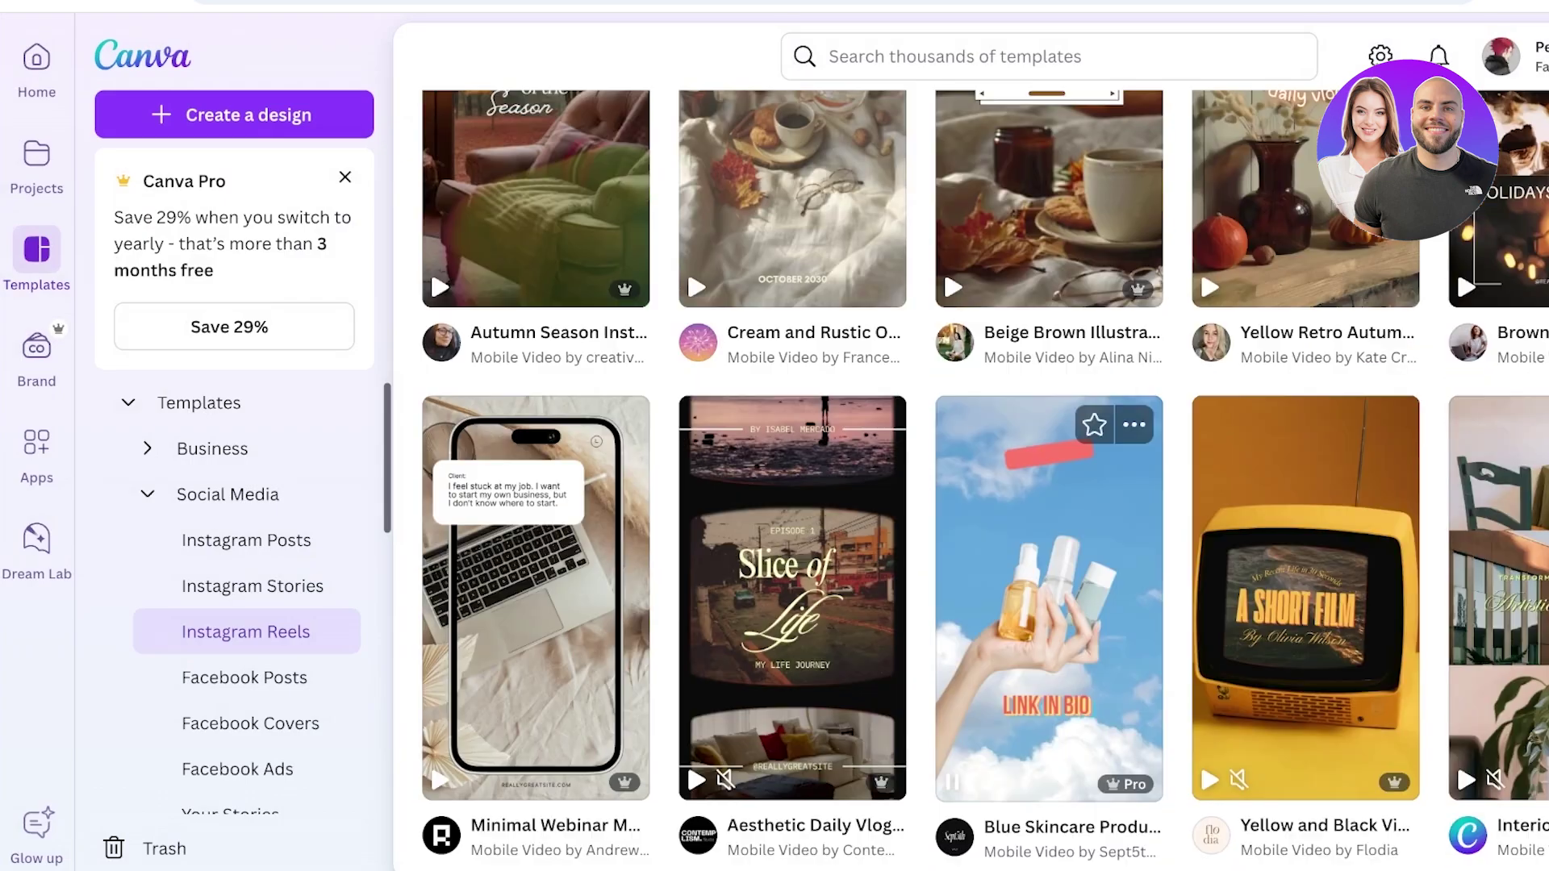
{"action": "left_click", "coordinate": [1049, 565]}
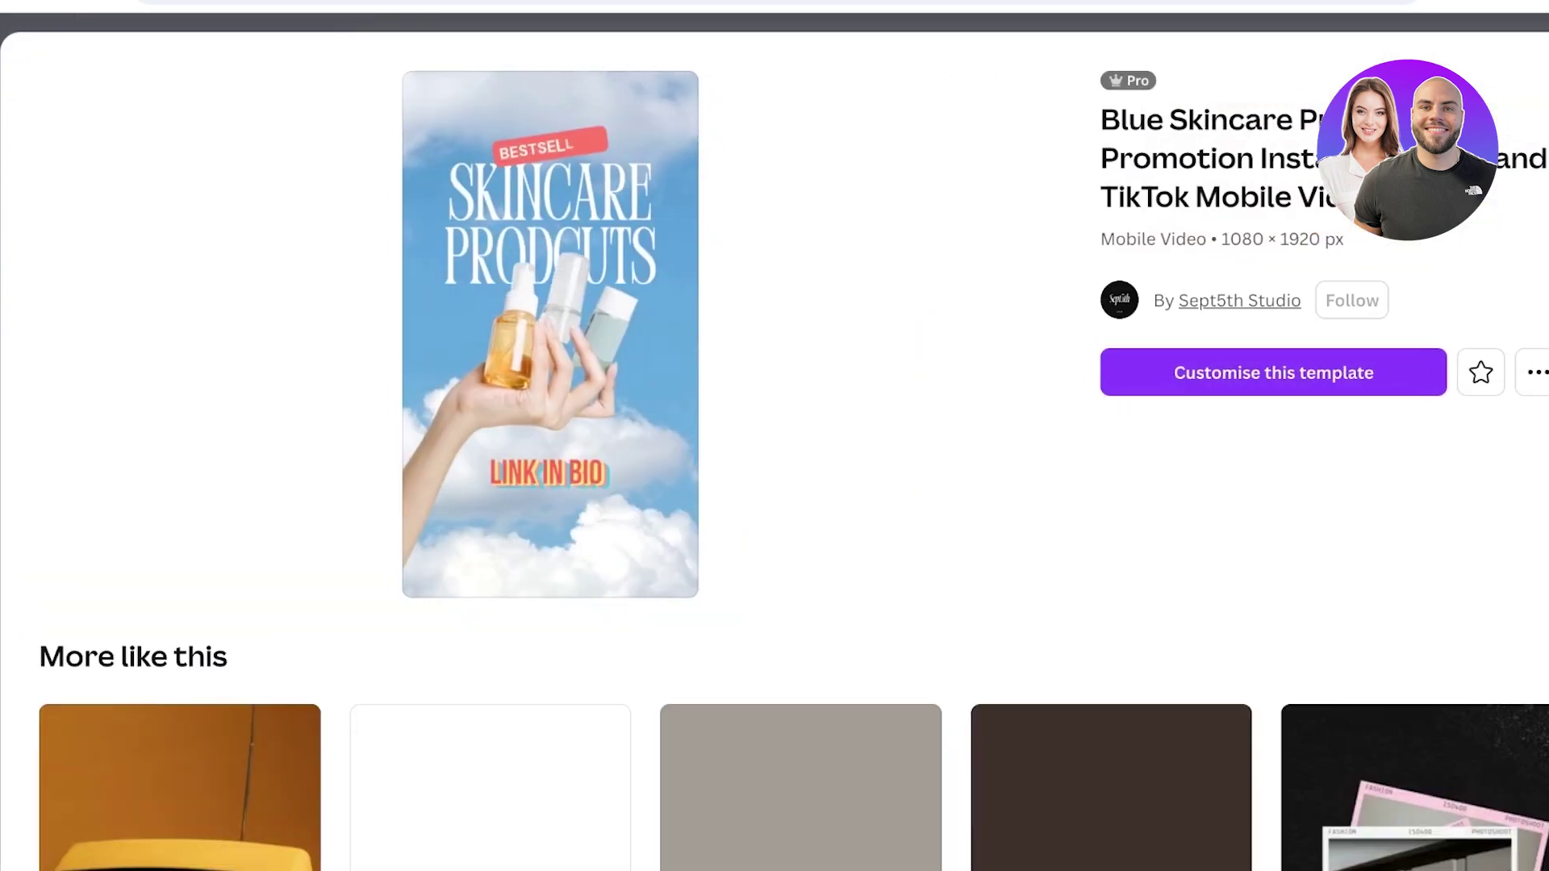
Look through the similar templates and open the Fashion Beauty News and Updates Business Instagram Reel template for customising.
{"action": "scroll", "coordinate": [774, 484], "scroll_direction": "down", "scroll_amount": 3}
{"action": "scroll", "coordinate": [775, 484], "scroll_direction": "up", "scroll_amount": 3}
{"action": "scroll", "coordinate": [774, 484], "scroll_direction": "down", "scroll_amount": 3}
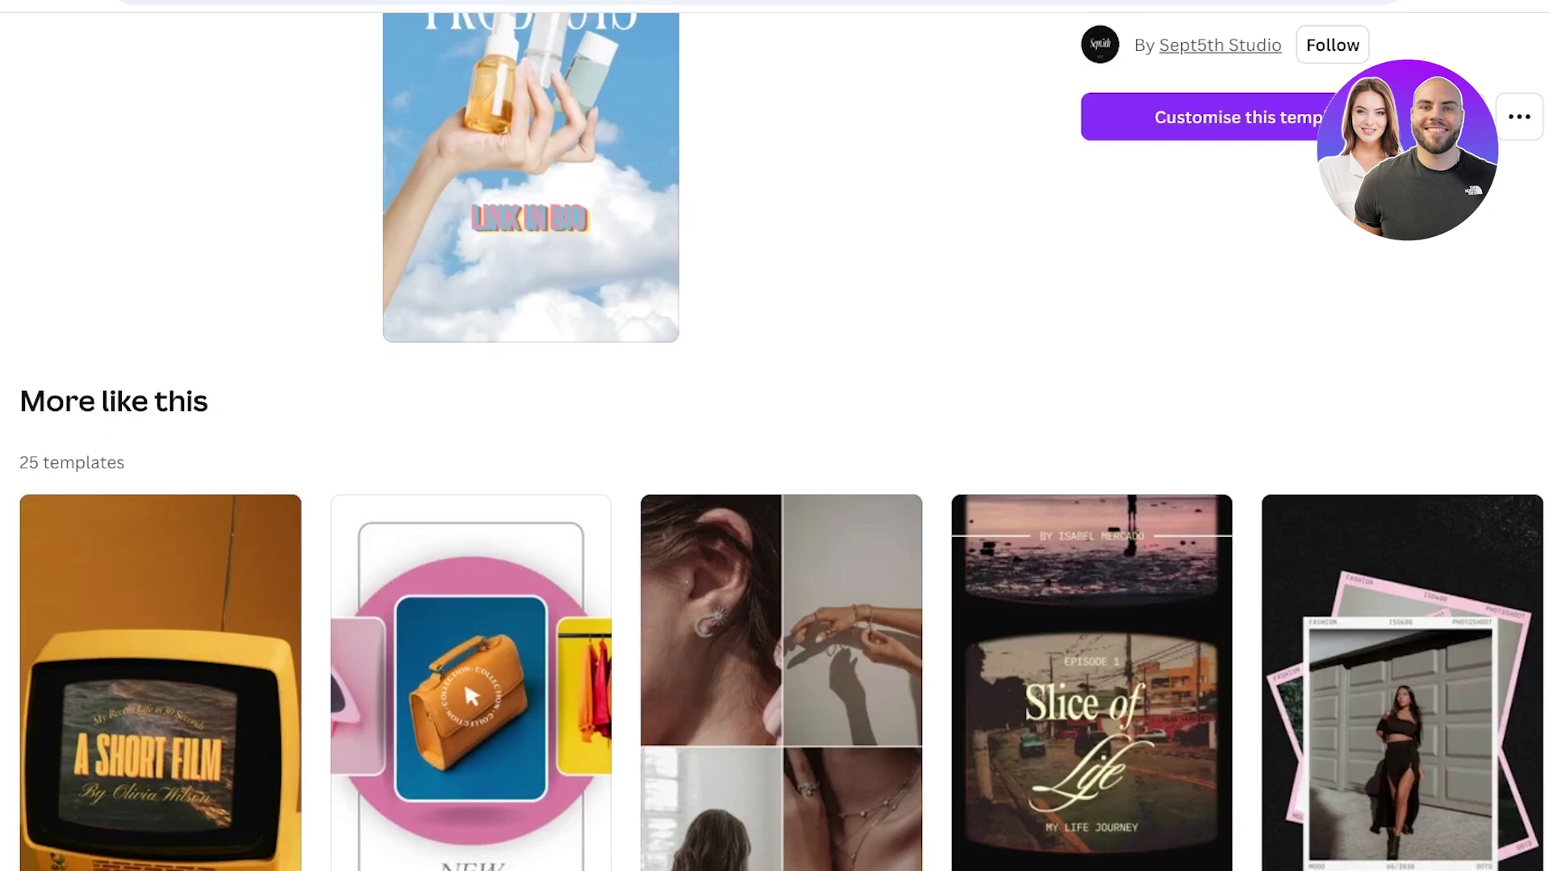
{"action": "scroll", "coordinate": [1091, 444], "scroll_direction": "up", "scroll_amount": 2}
{"action": "scroll", "coordinate": [1091, 443], "scroll_direction": "down", "scroll_amount": 10}
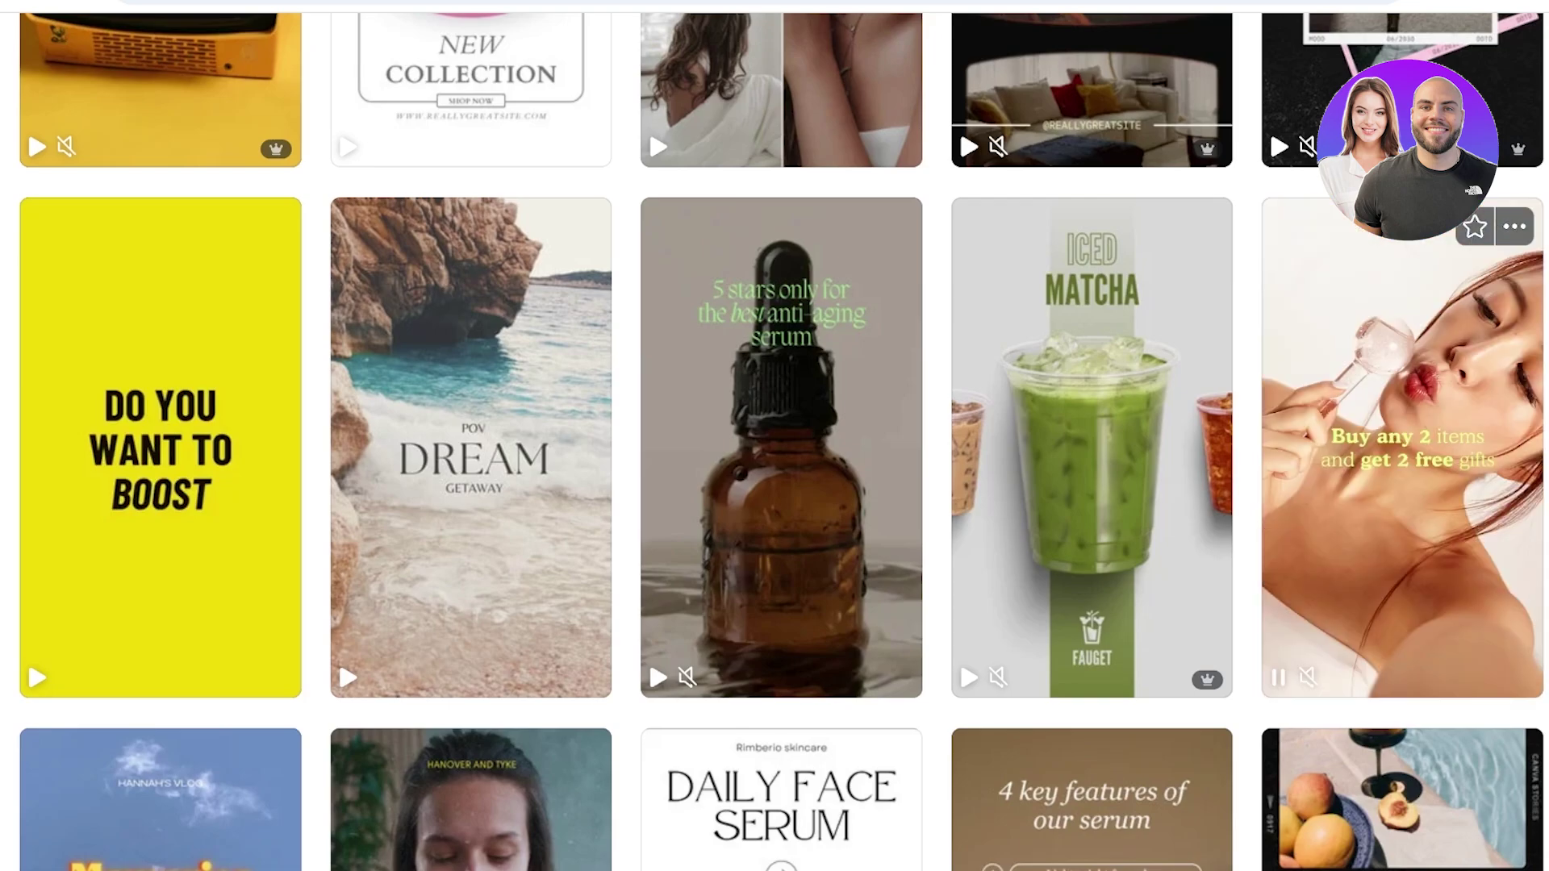
{"action": "scroll", "coordinate": [1402, 452], "scroll_direction": "up", "scroll_amount": 12}
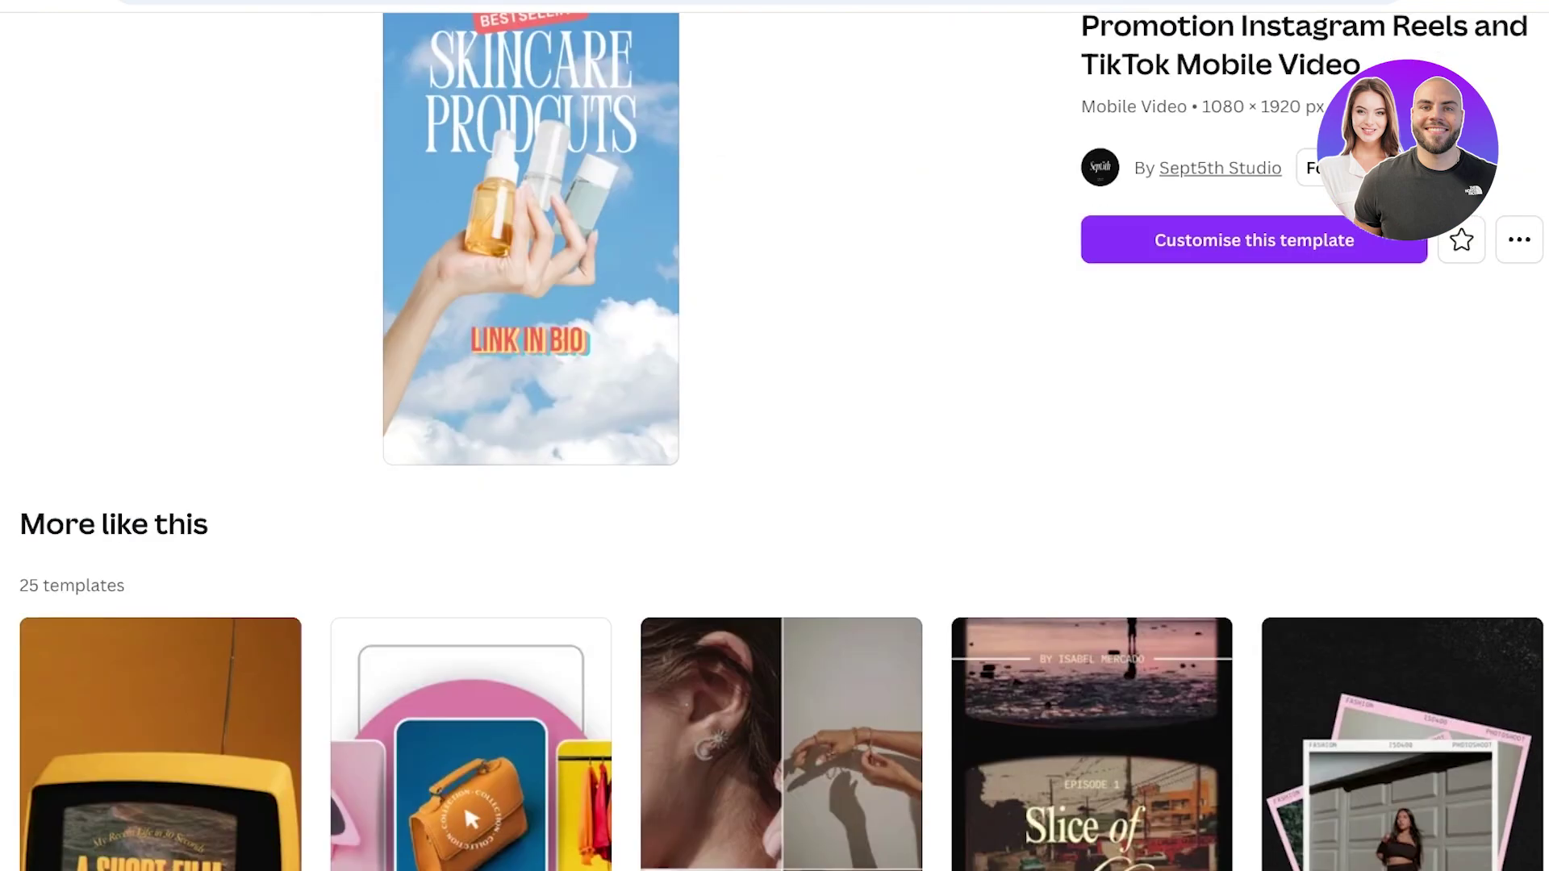
{"action": "scroll", "coordinate": [1402, 452], "scroll_direction": "down", "scroll_amount": 5}
{"action": "scroll", "coordinate": [1402, 451], "scroll_direction": "up", "scroll_amount": 4}
{"action": "scroll", "coordinate": [1402, 451], "scroll_direction": "down", "scroll_amount": 9}
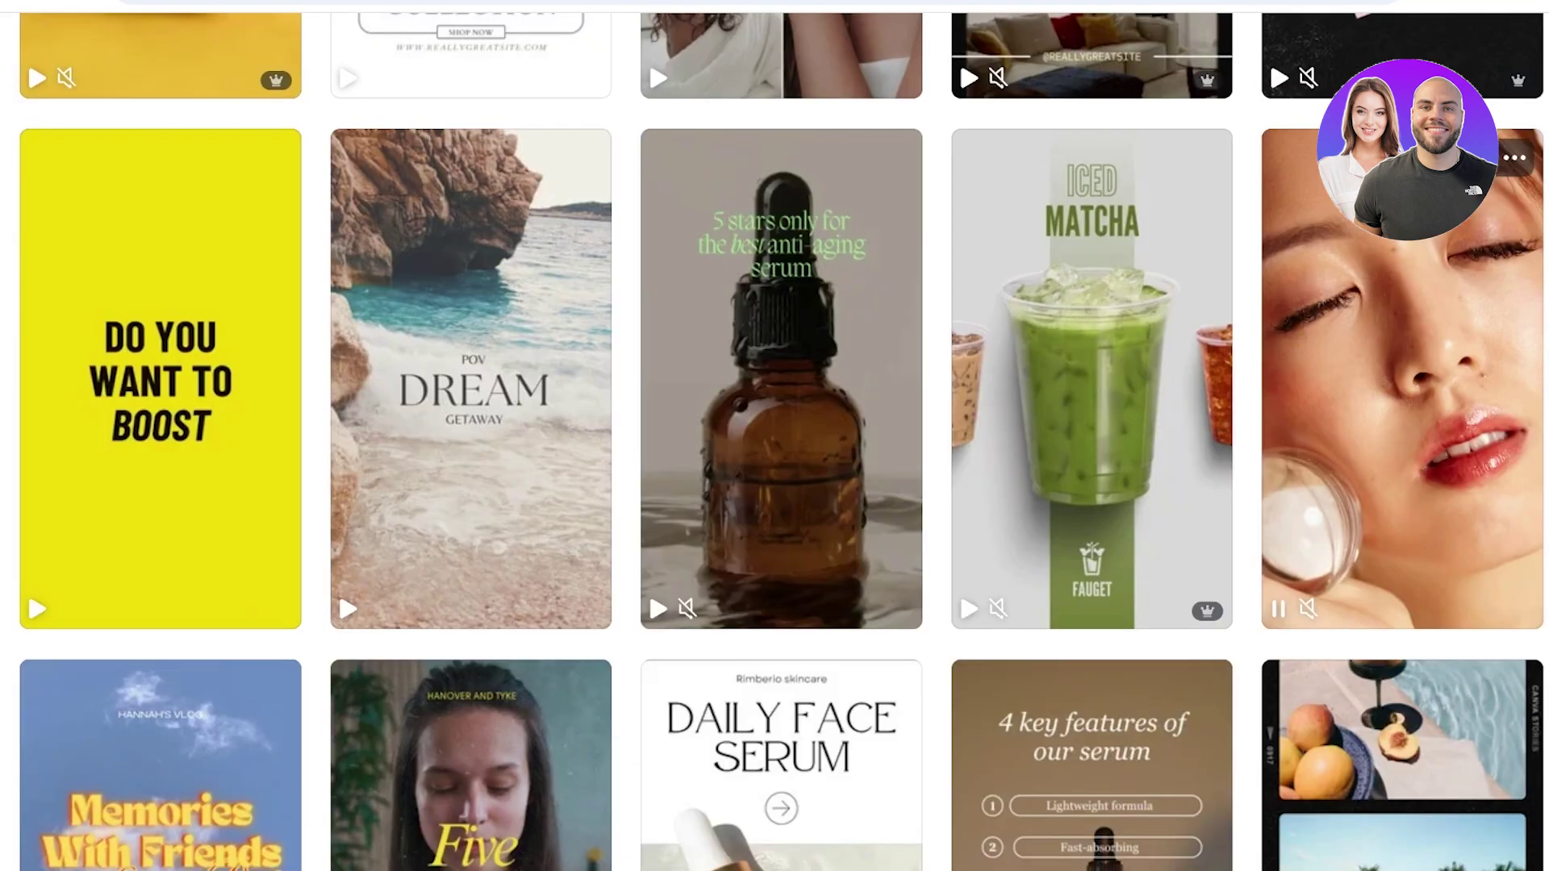
{"action": "scroll", "coordinate": [775, 435], "scroll_direction": "up", "scroll_amount": 10}
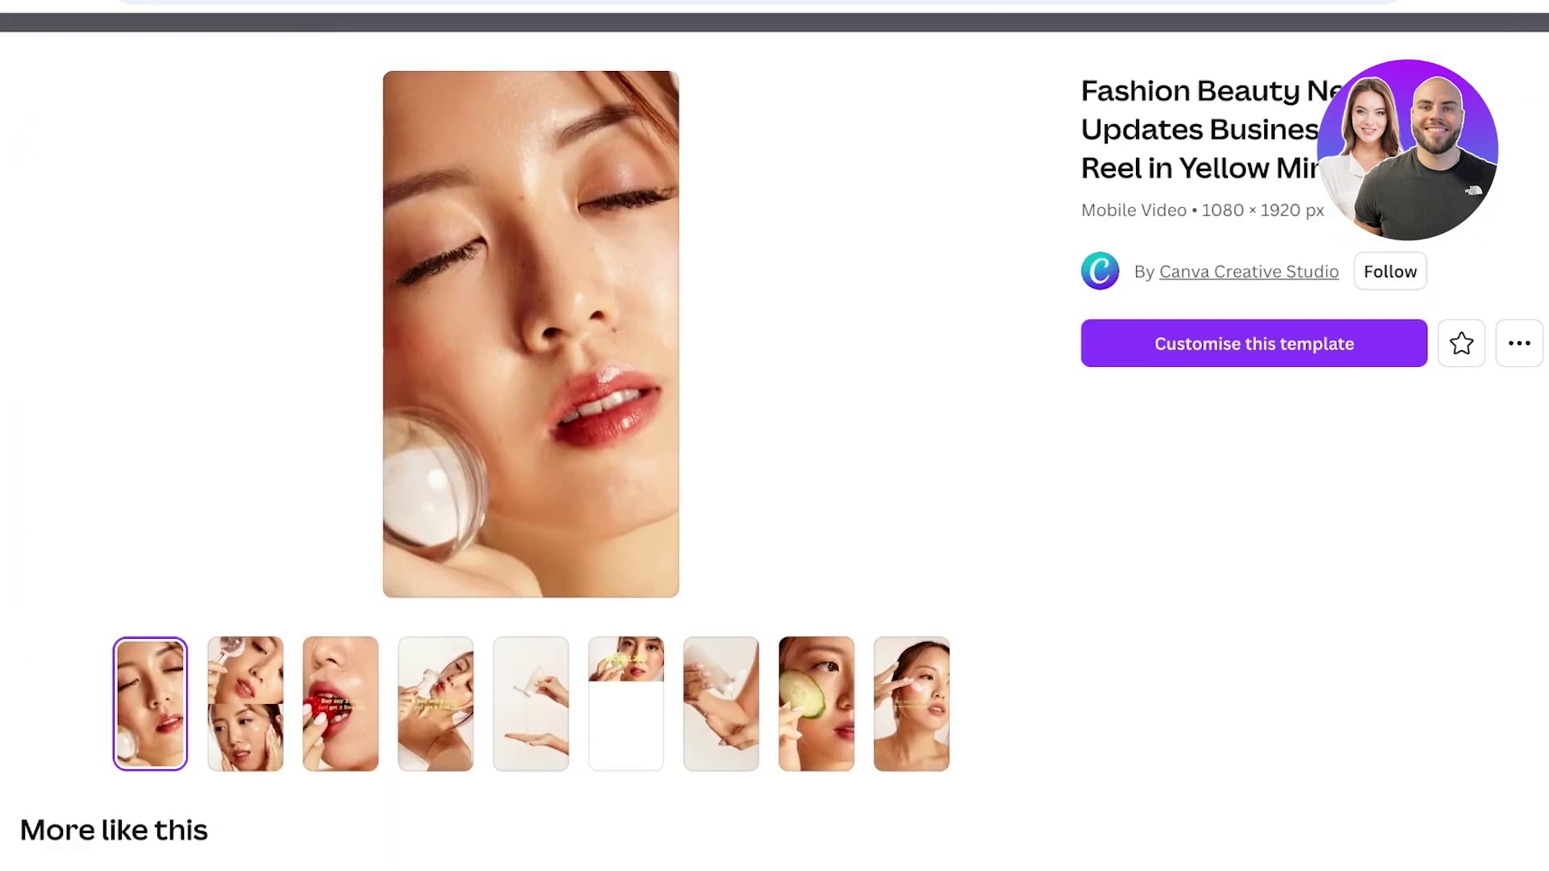
{"action": "scroll", "coordinate": [774, 435], "scroll_direction": "down", "scroll_amount": 8}
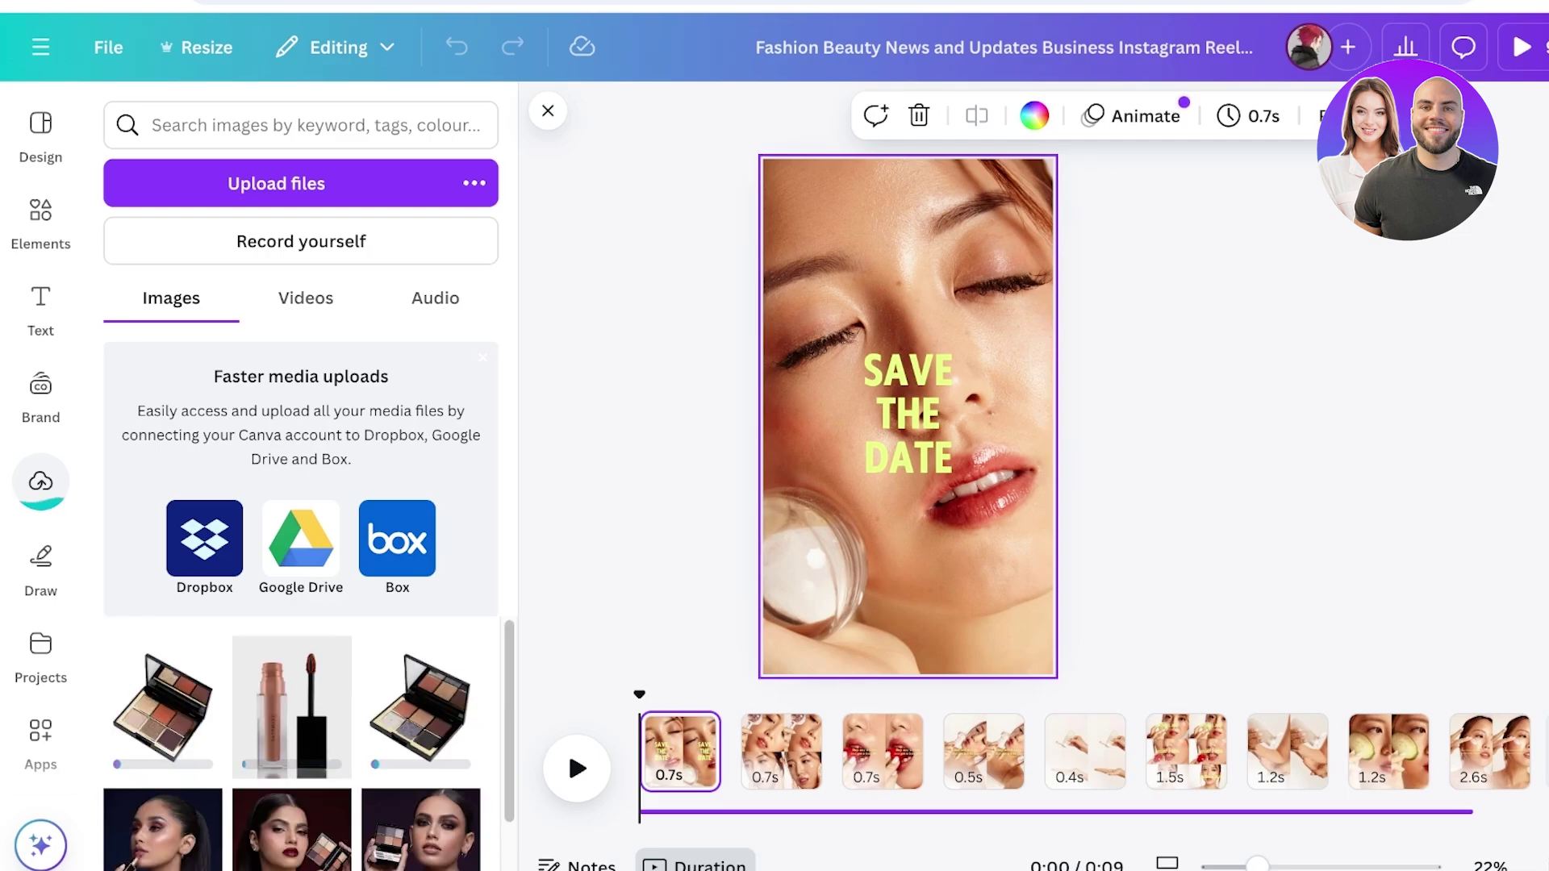
Play a short preview of the reel's first scene and pause it.
{"action": "left_click", "coordinate": [567, 747]}
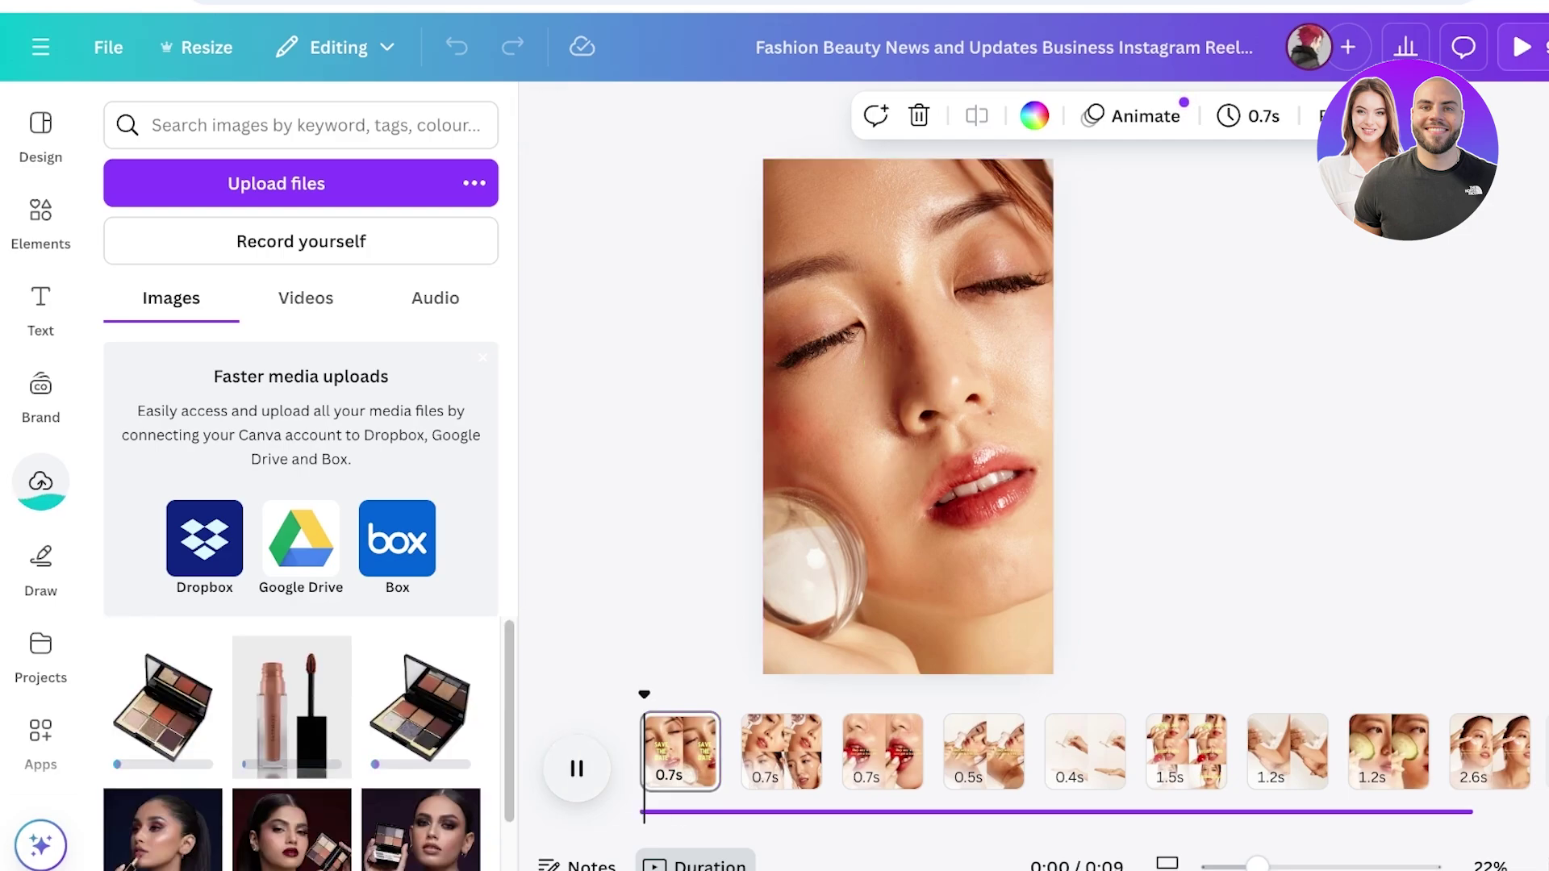
{"action": "left_click", "coordinate": [568, 747]}
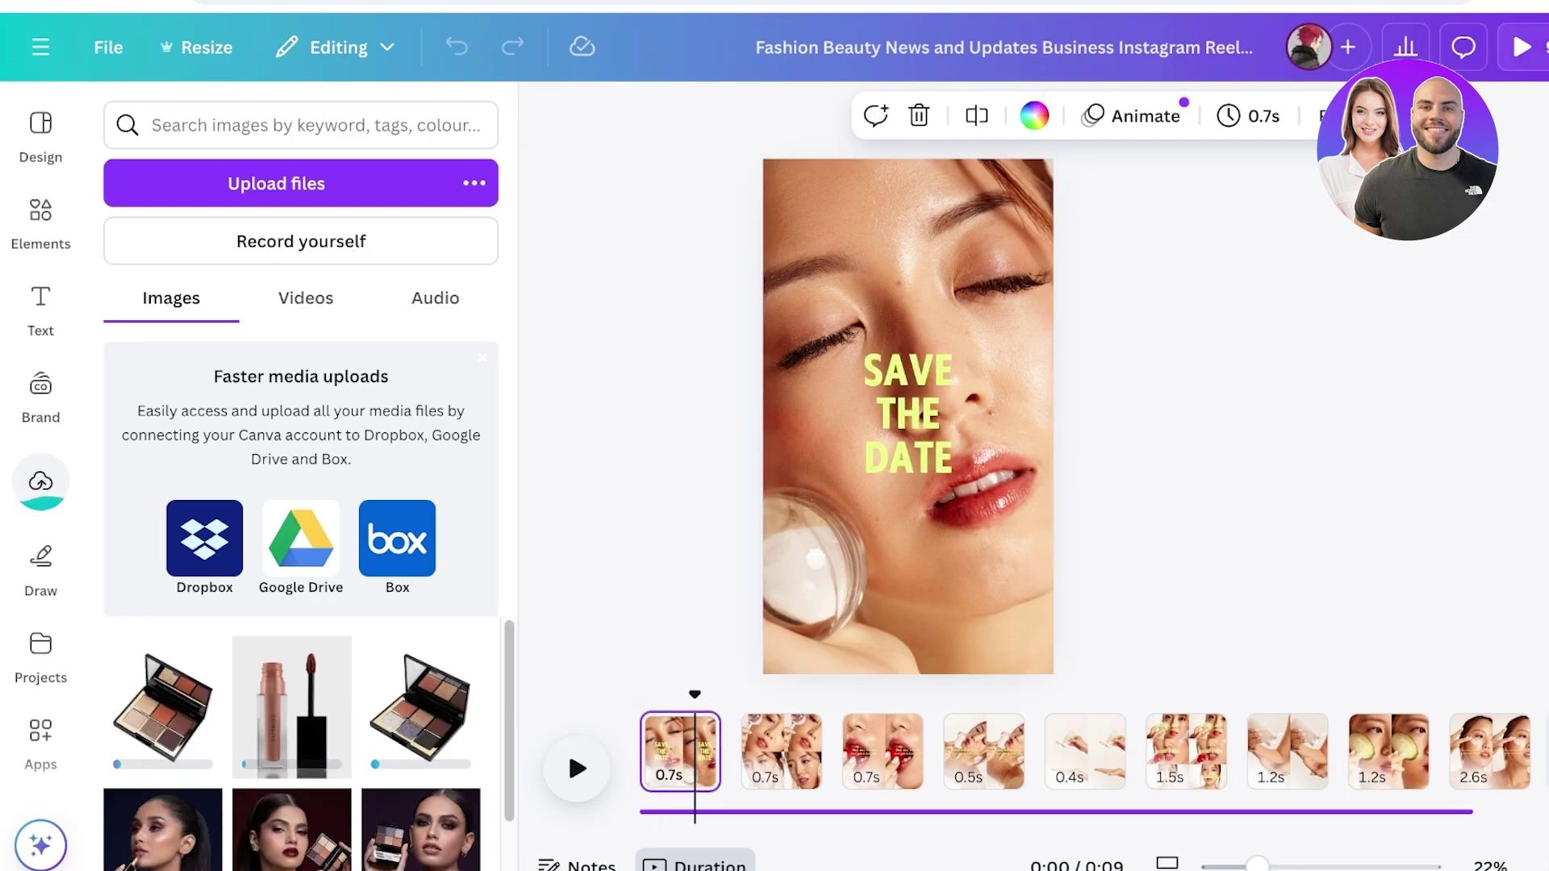
Preview the template reel from the opening scene through to the last one and return the playhead to the start.
{"action": "left_click", "coordinate": [568, 747]}
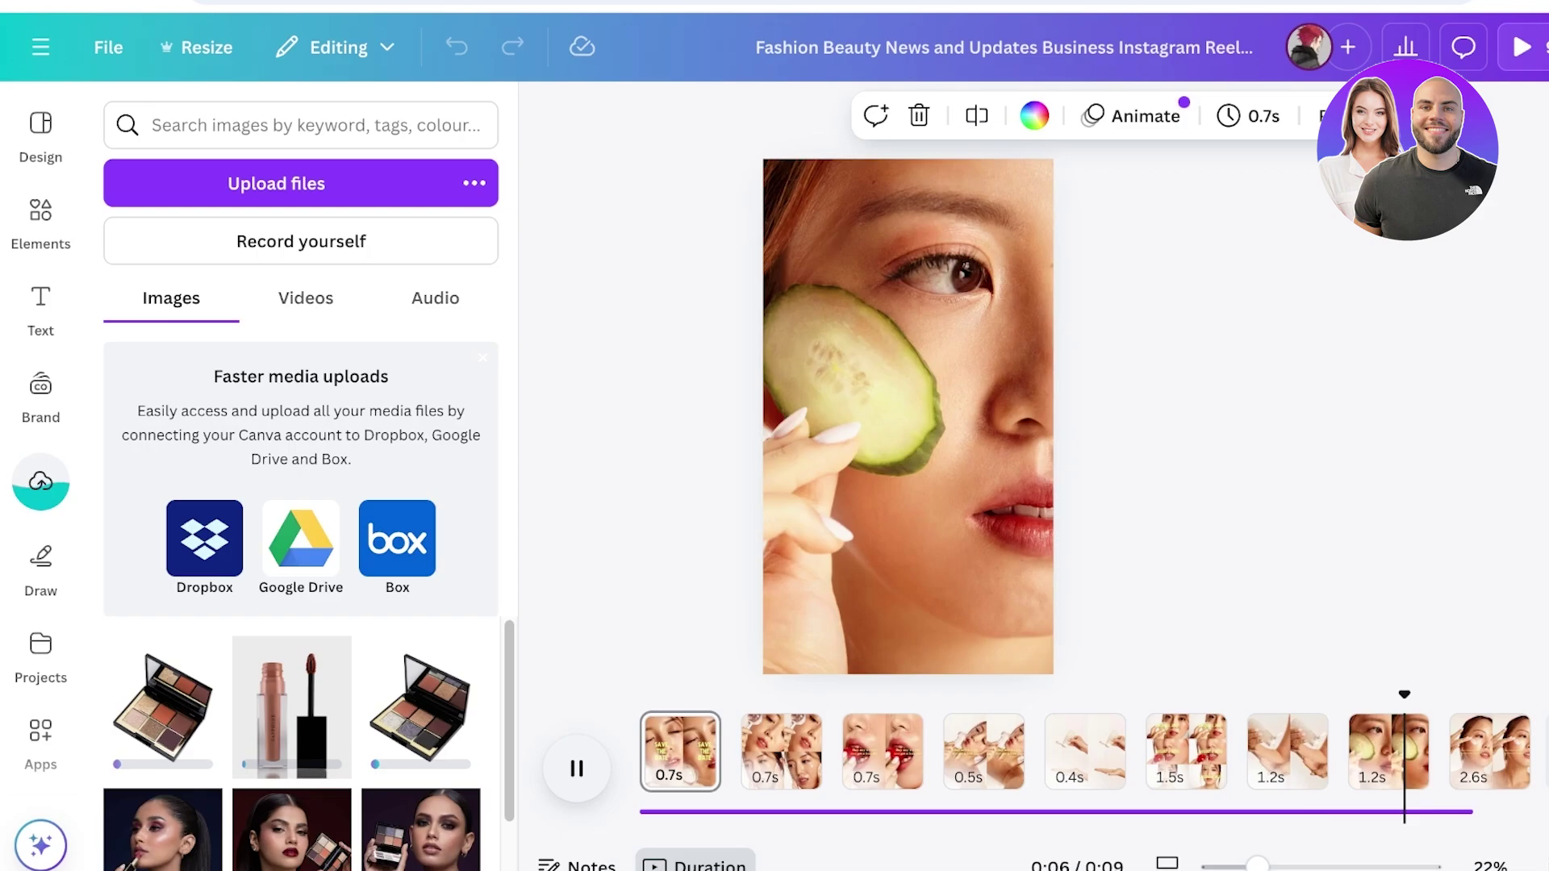
{"action": "left_click", "coordinate": [568, 747]}
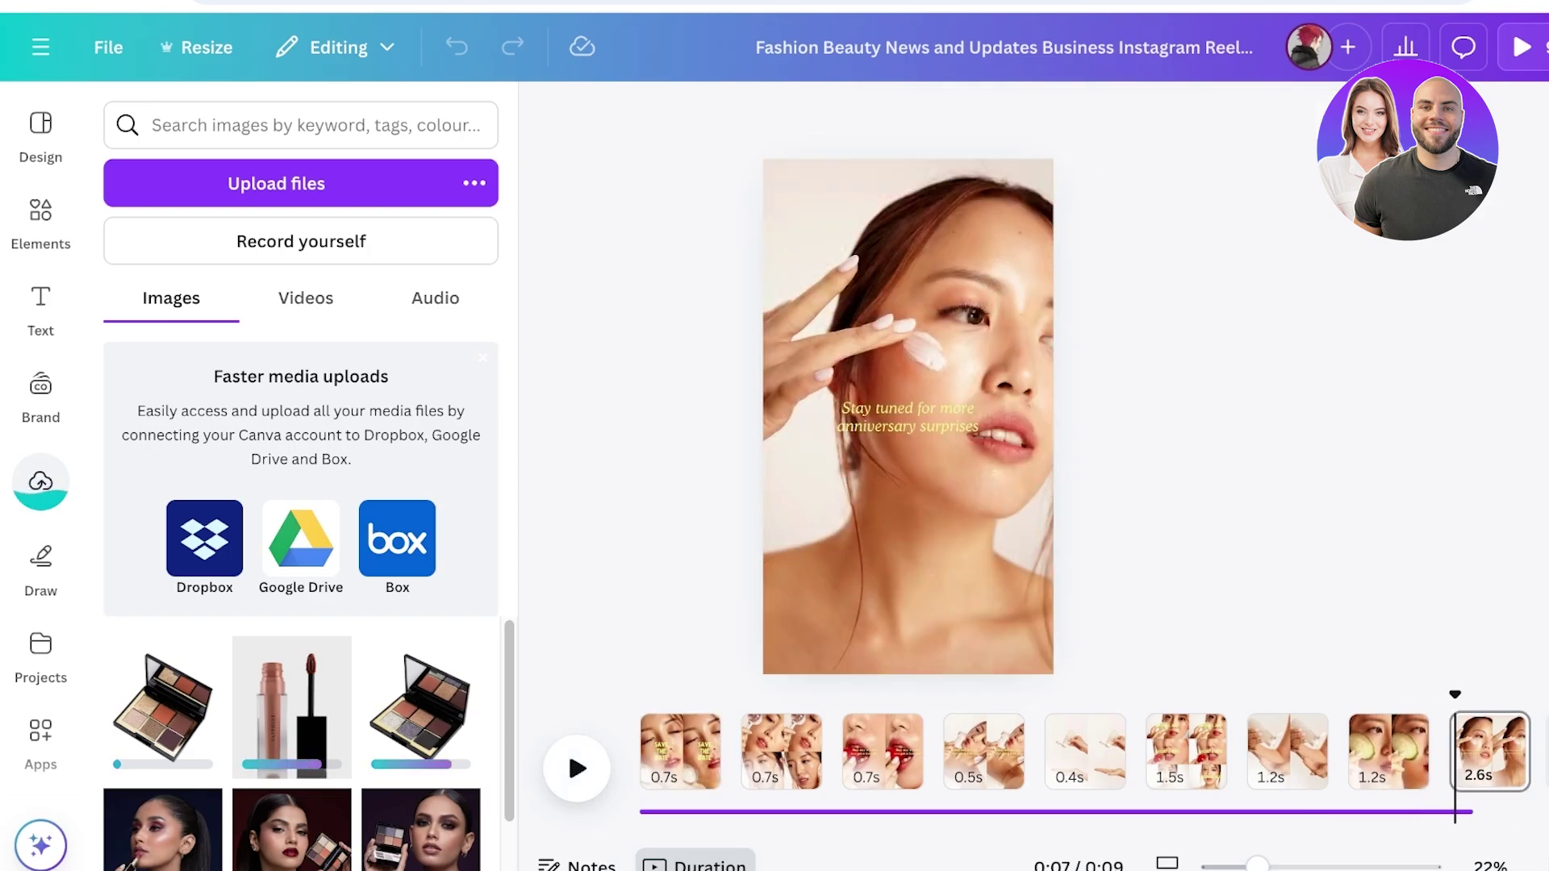
{"action": "left_click", "coordinate": [640, 695]}
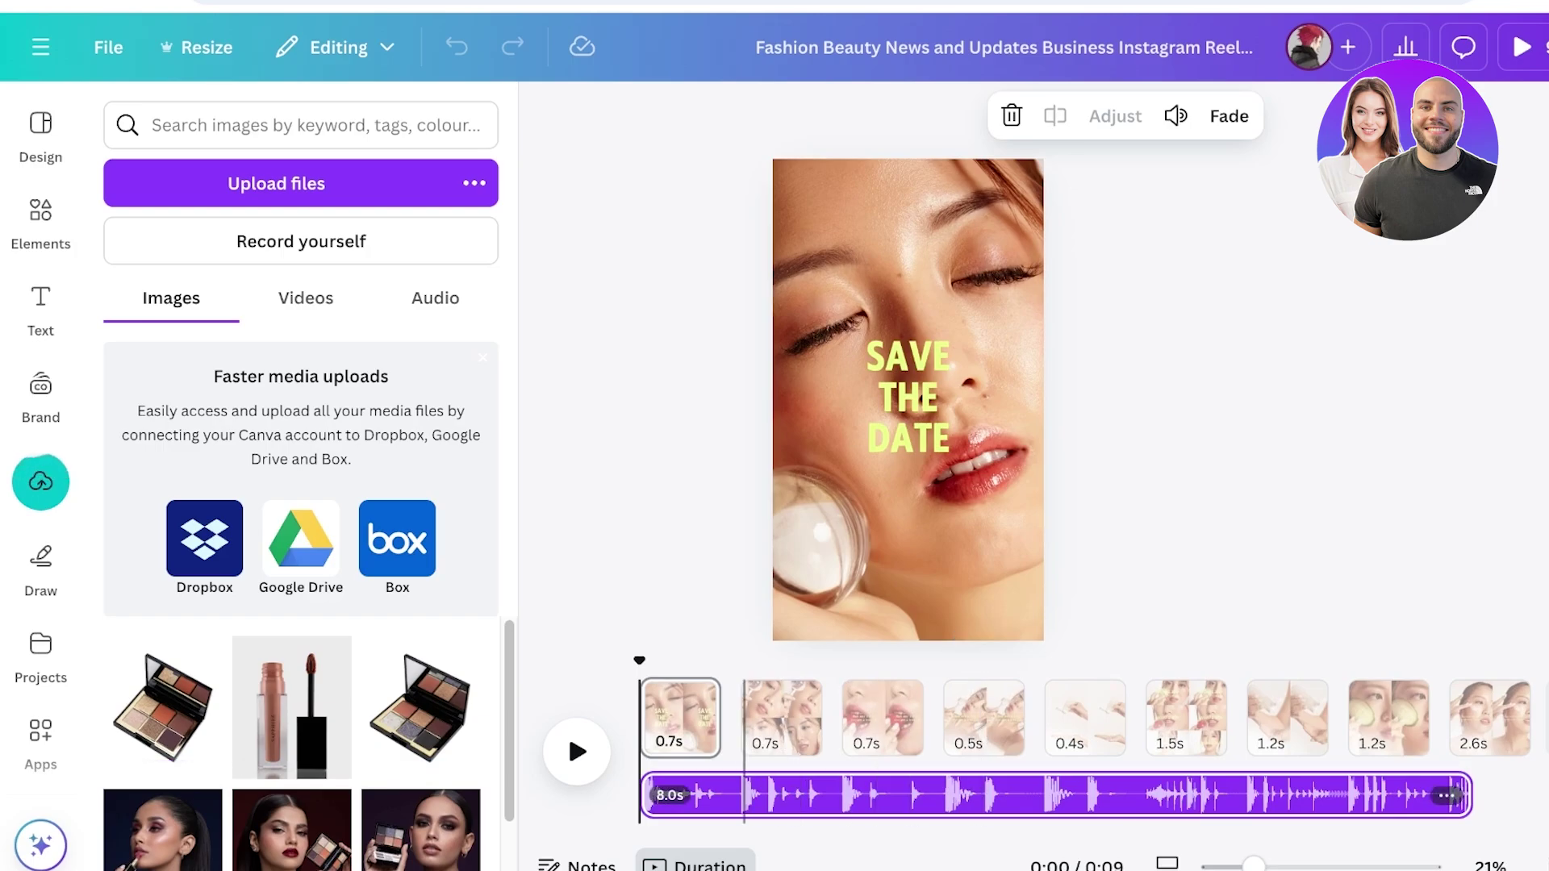
Replace the first scene's full-frame face photo with the uploaded portrait of the woman applying lipstick.
{"action": "left_click", "coordinate": [659, 720]}
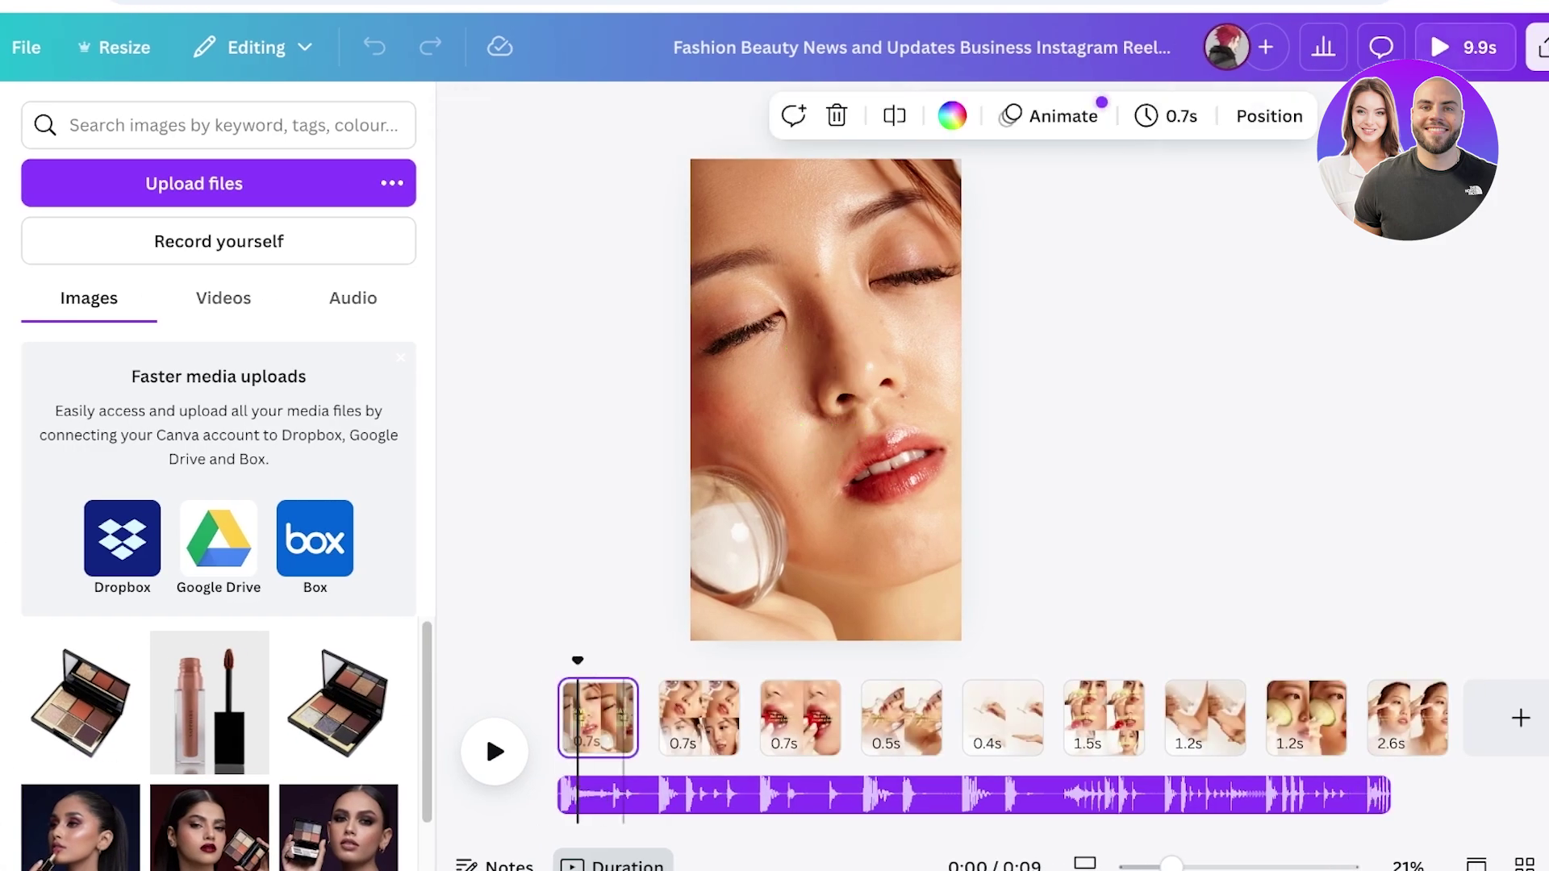
{"action": "left_click", "coordinate": [821, 444]}
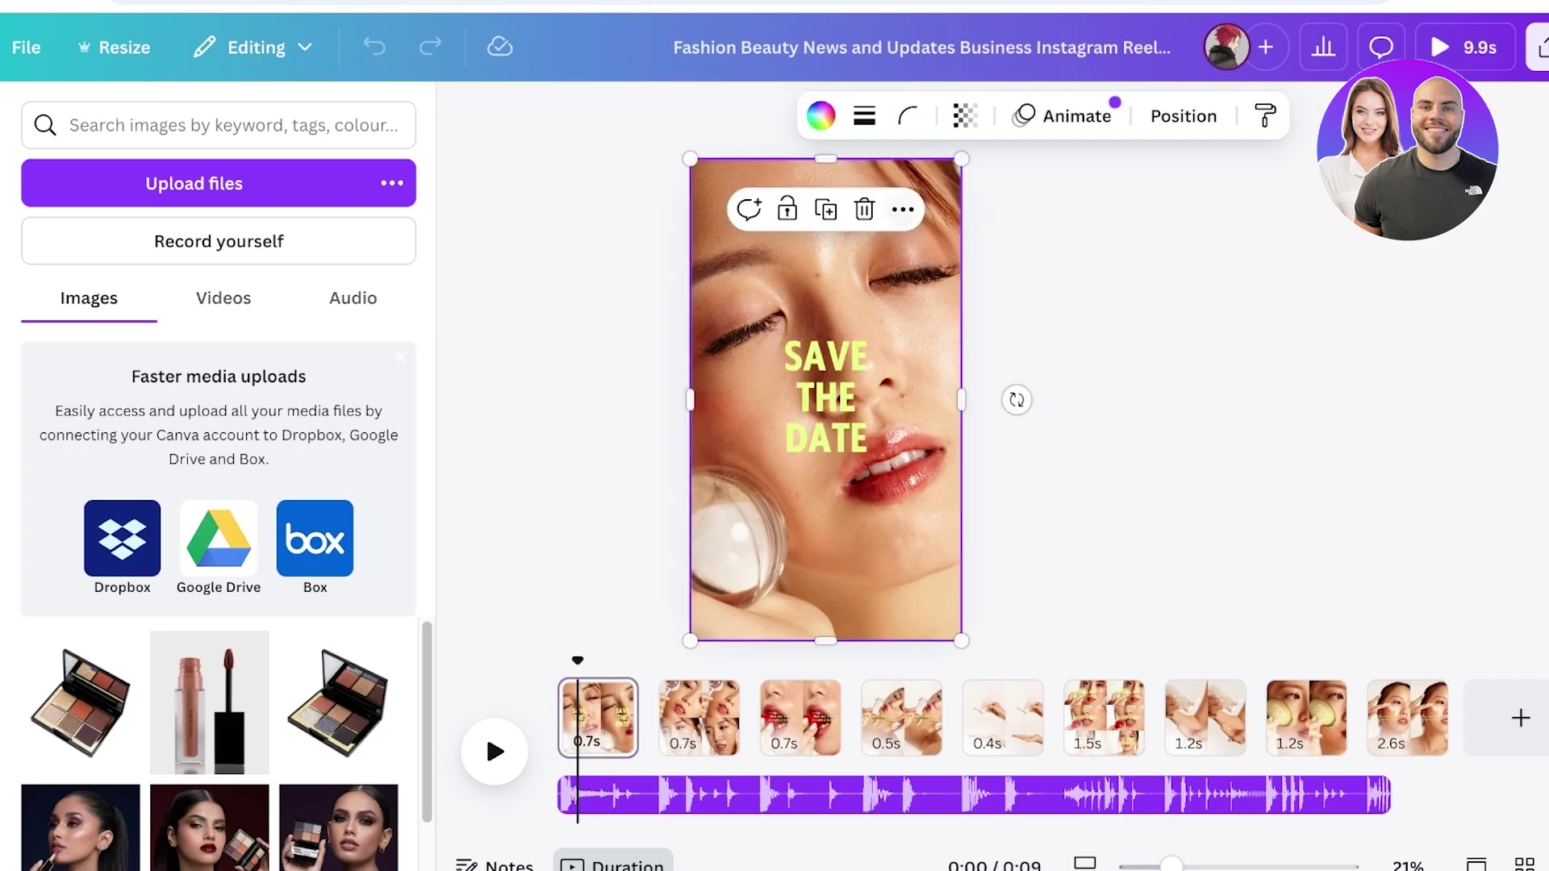
{"action": "left_click", "coordinate": [903, 209]}
{"action": "left_click", "coordinate": [835, 282]}
{"action": "left_click_drag", "start_coordinate": [834, 282], "coordinate": [808, 283]}
{"action": "key", "text": "Delete"}
{"action": "scroll", "coordinate": [89, 795], "scroll_direction": "down", "scroll_amount": 3}
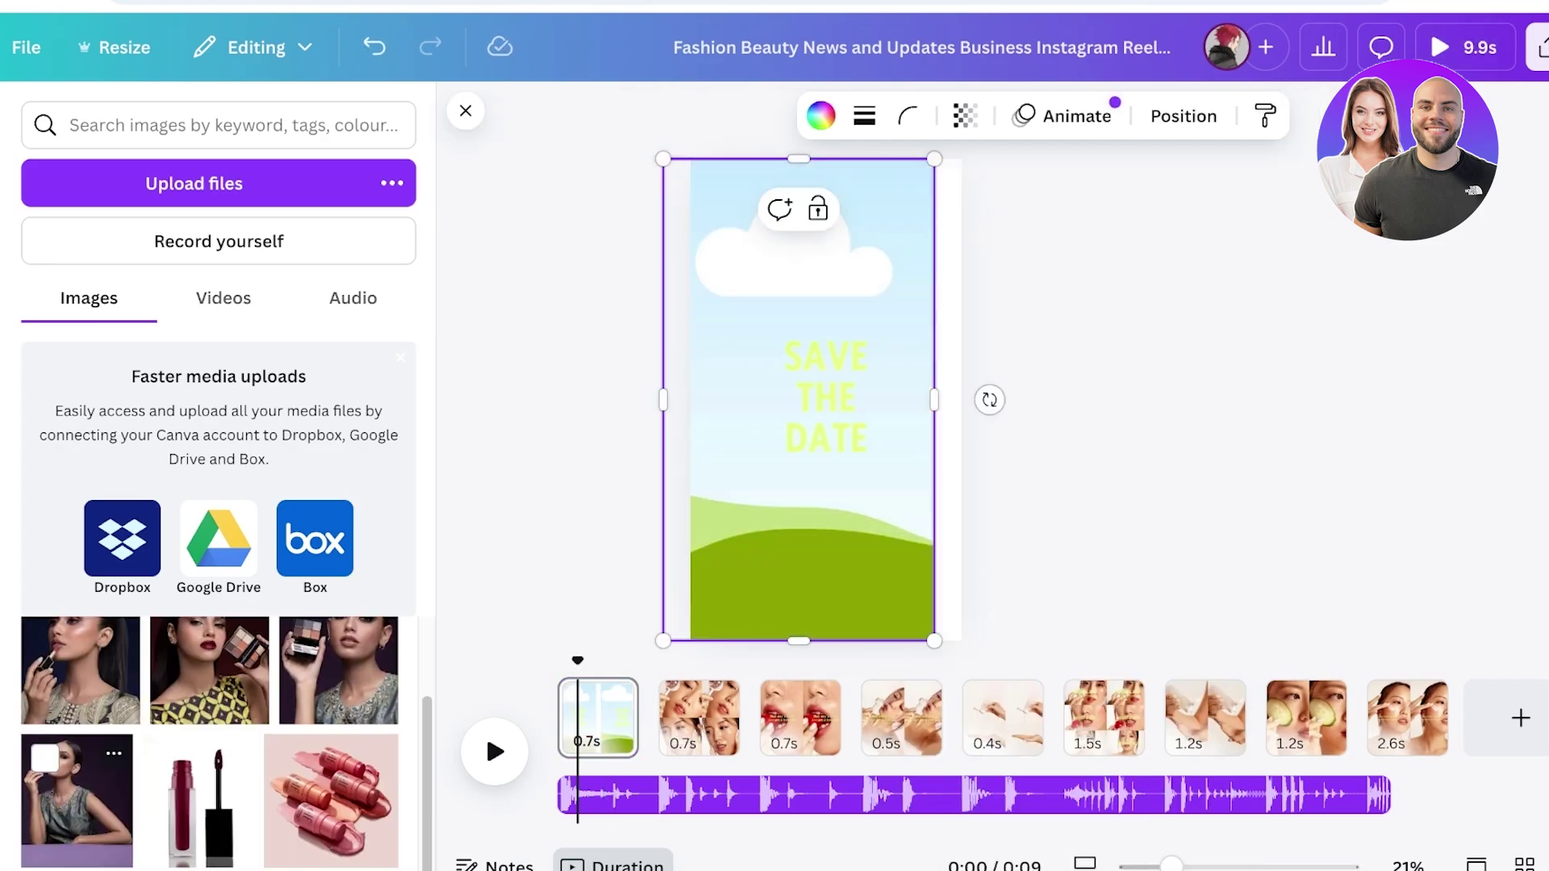
{"action": "left_click_drag", "start_coordinate": [80, 671], "coordinate": [770, 464]}
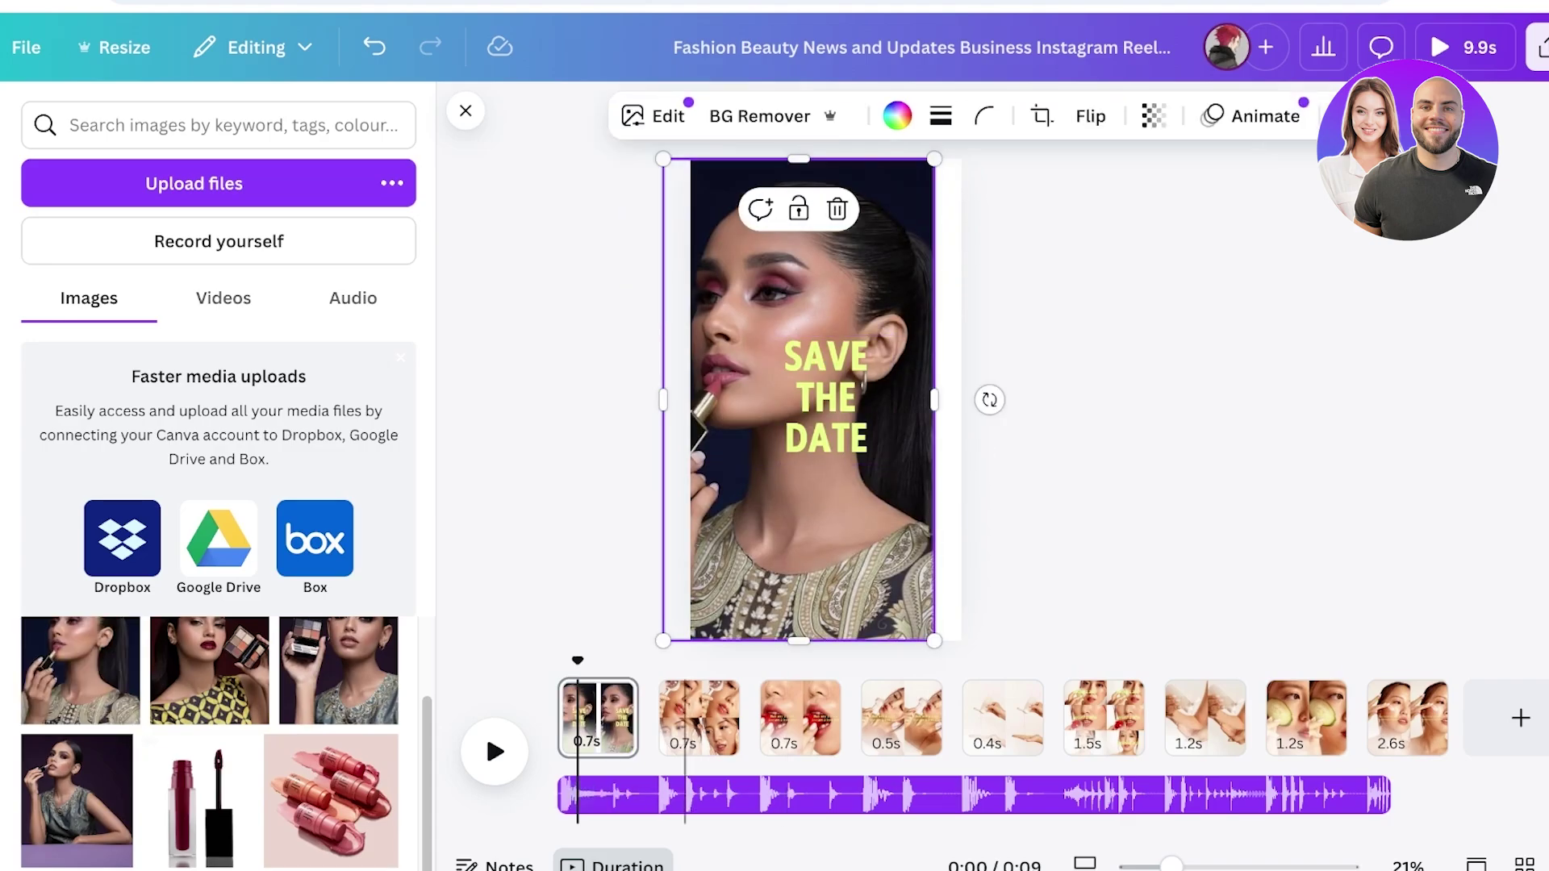
Check the second scene's photos, and preview the reel from the new opening photo into the following scenes.
{"action": "left_click", "coordinate": [714, 718]}
{"action": "left_click", "coordinate": [807, 520]}
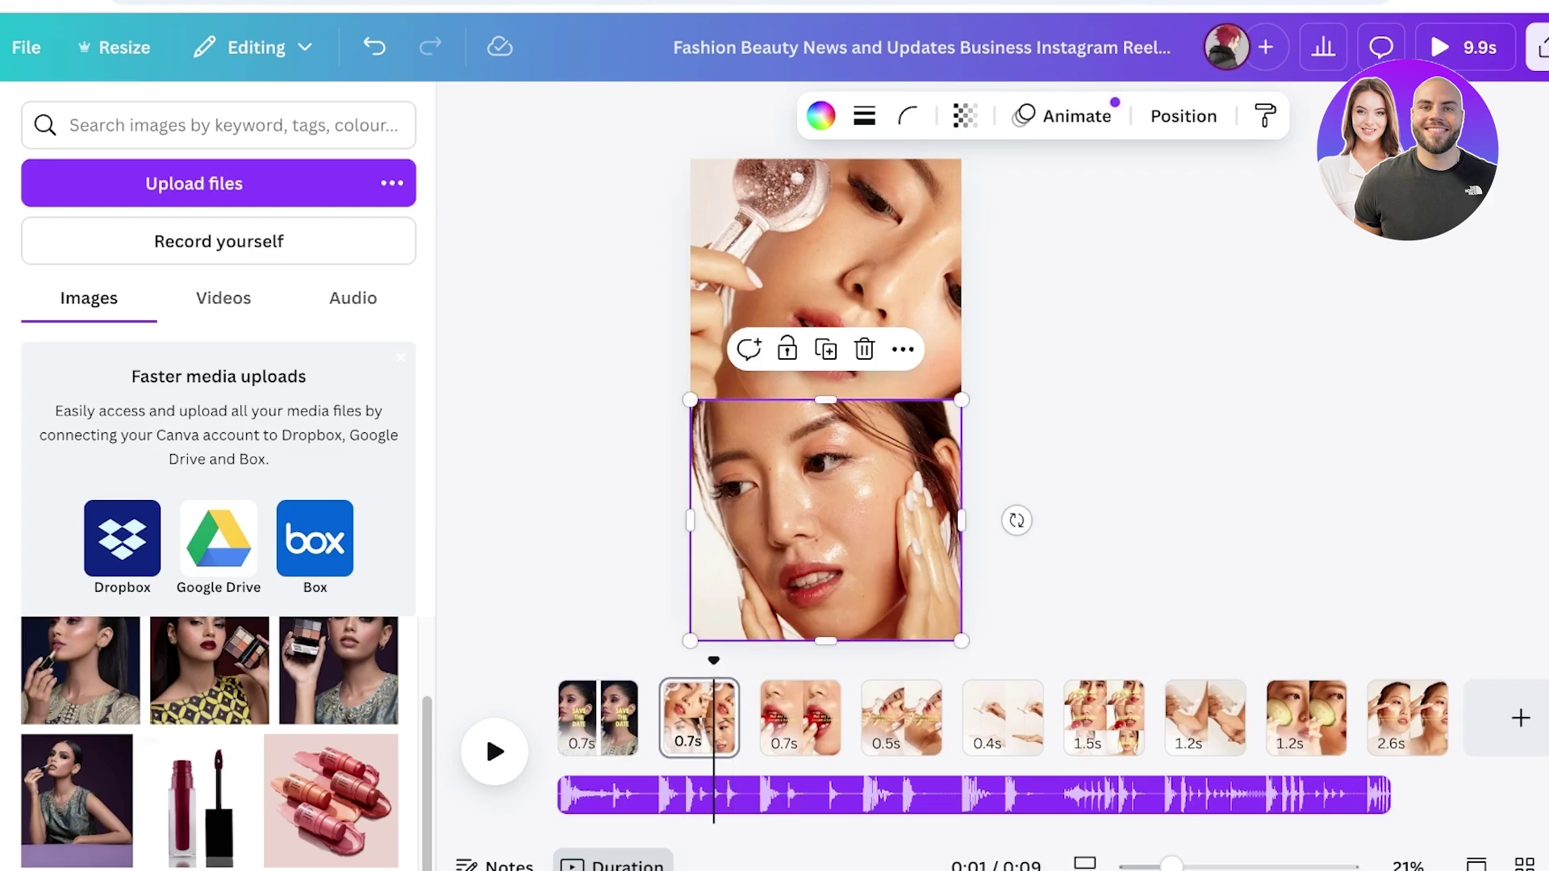
{"action": "left_click_drag", "start_coordinate": [714, 660], "coordinate": [577, 661]}
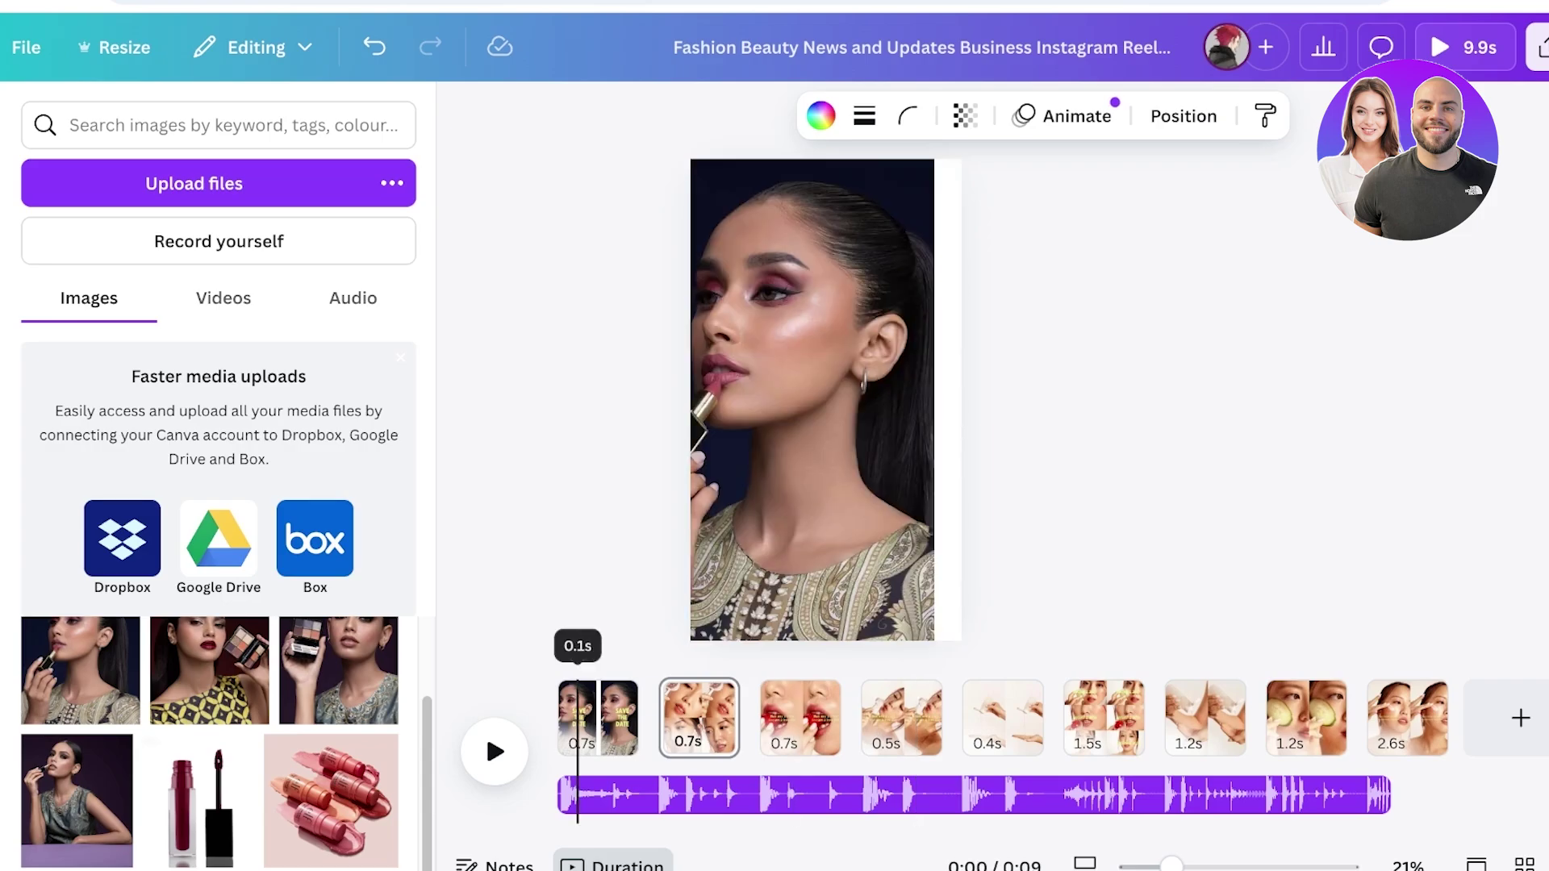
{"action": "left_click", "coordinate": [485, 729]}
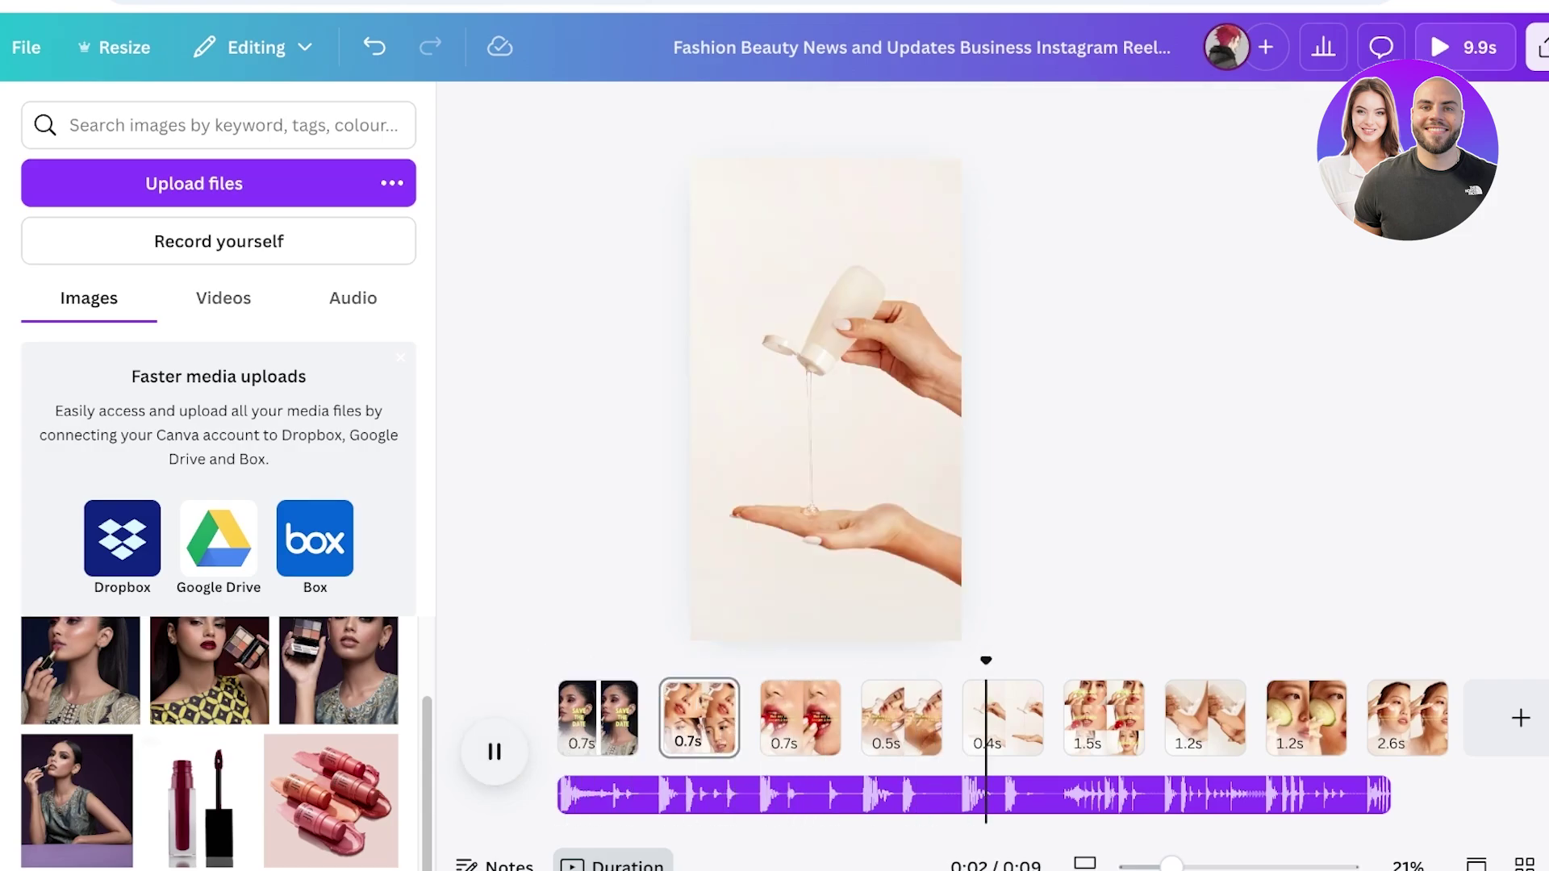
{"action": "left_click", "coordinate": [486, 729]}
Remove the upper and lower skincare photos from the second scene.
{"action": "left_click_drag", "start_coordinate": [1072, 660], "coordinate": [729, 660]}
{"action": "left_click", "coordinate": [825, 520]}
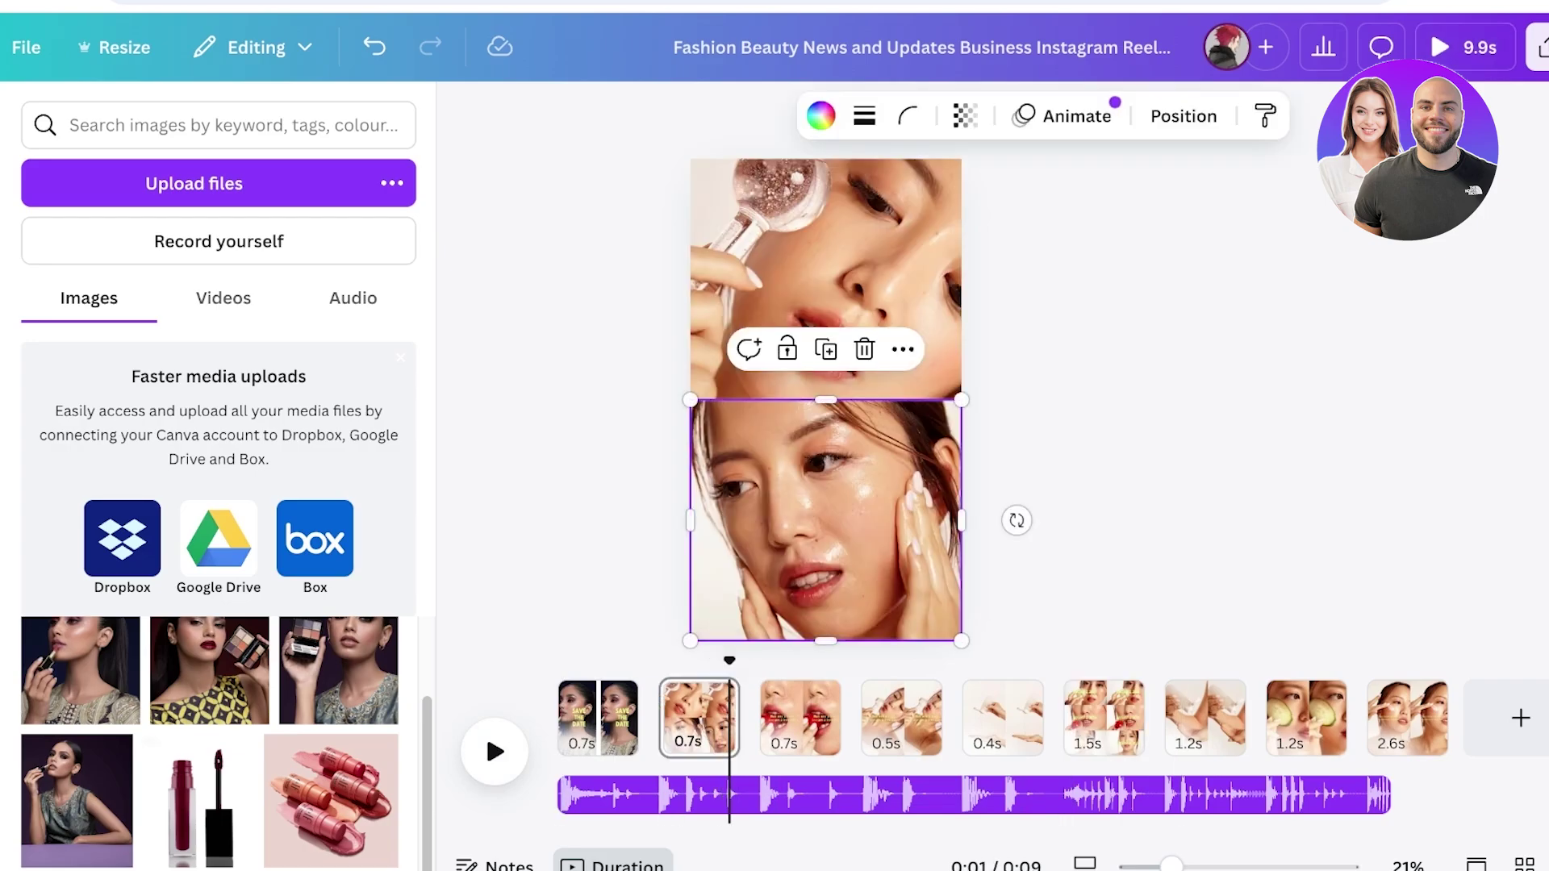
{"action": "key", "text": "Delete"}
{"action": "key", "text": "Delete"}
{"action": "left_click", "coordinate": [825, 279]}
{"action": "key", "text": "Delete"}
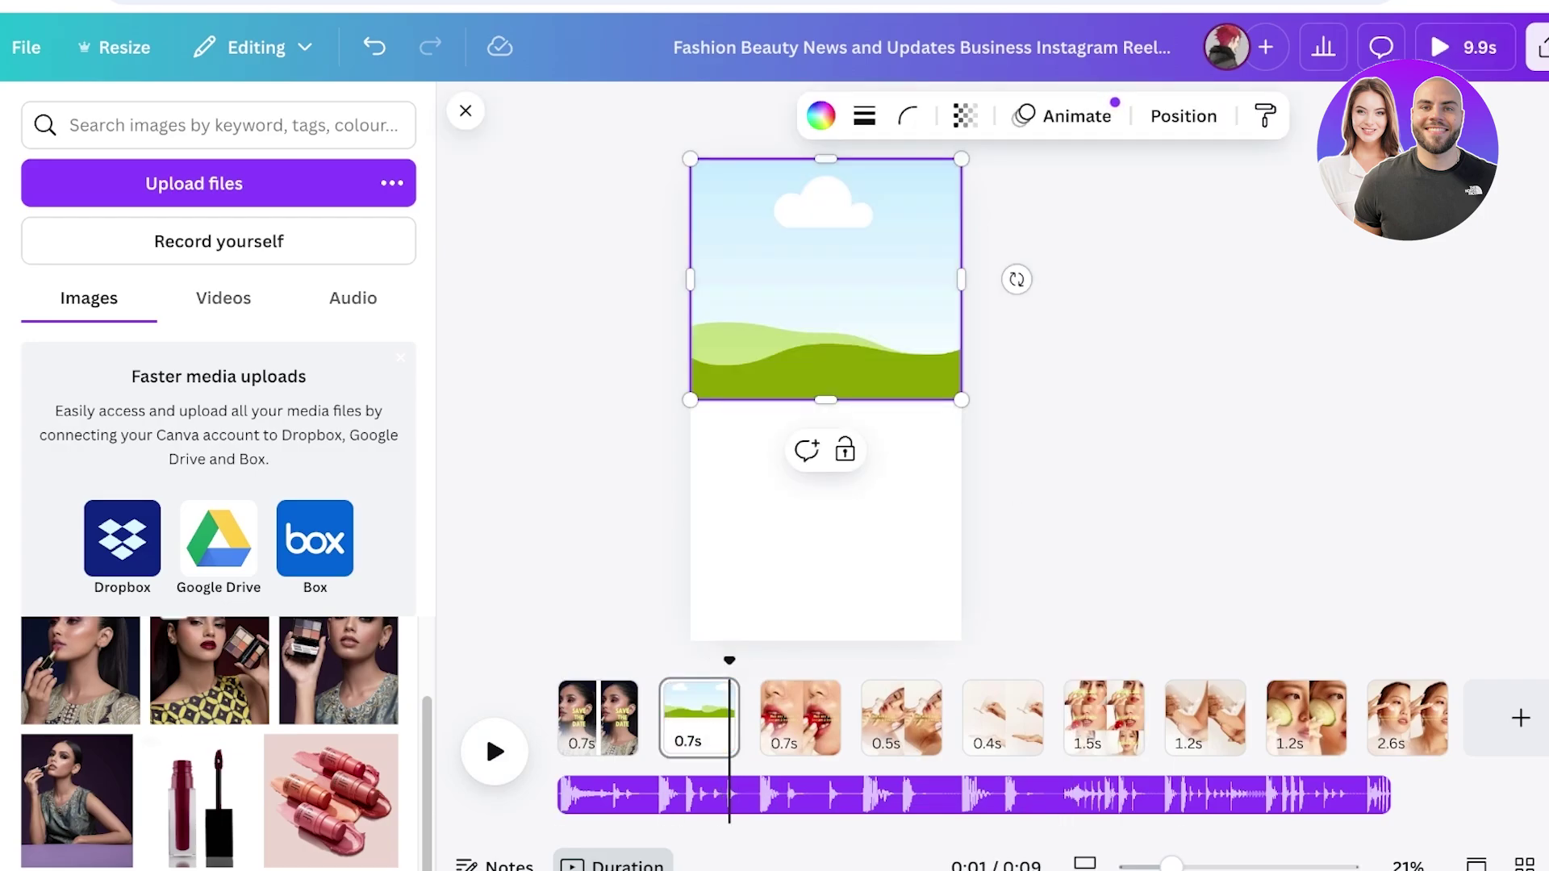
Fill the second scene's upper frame with the uploaded grey-outfit palette portrait and place the yellow-patterned-outfit palette portrait over its lower half.
{"action": "left_click", "coordinate": [339, 670]}
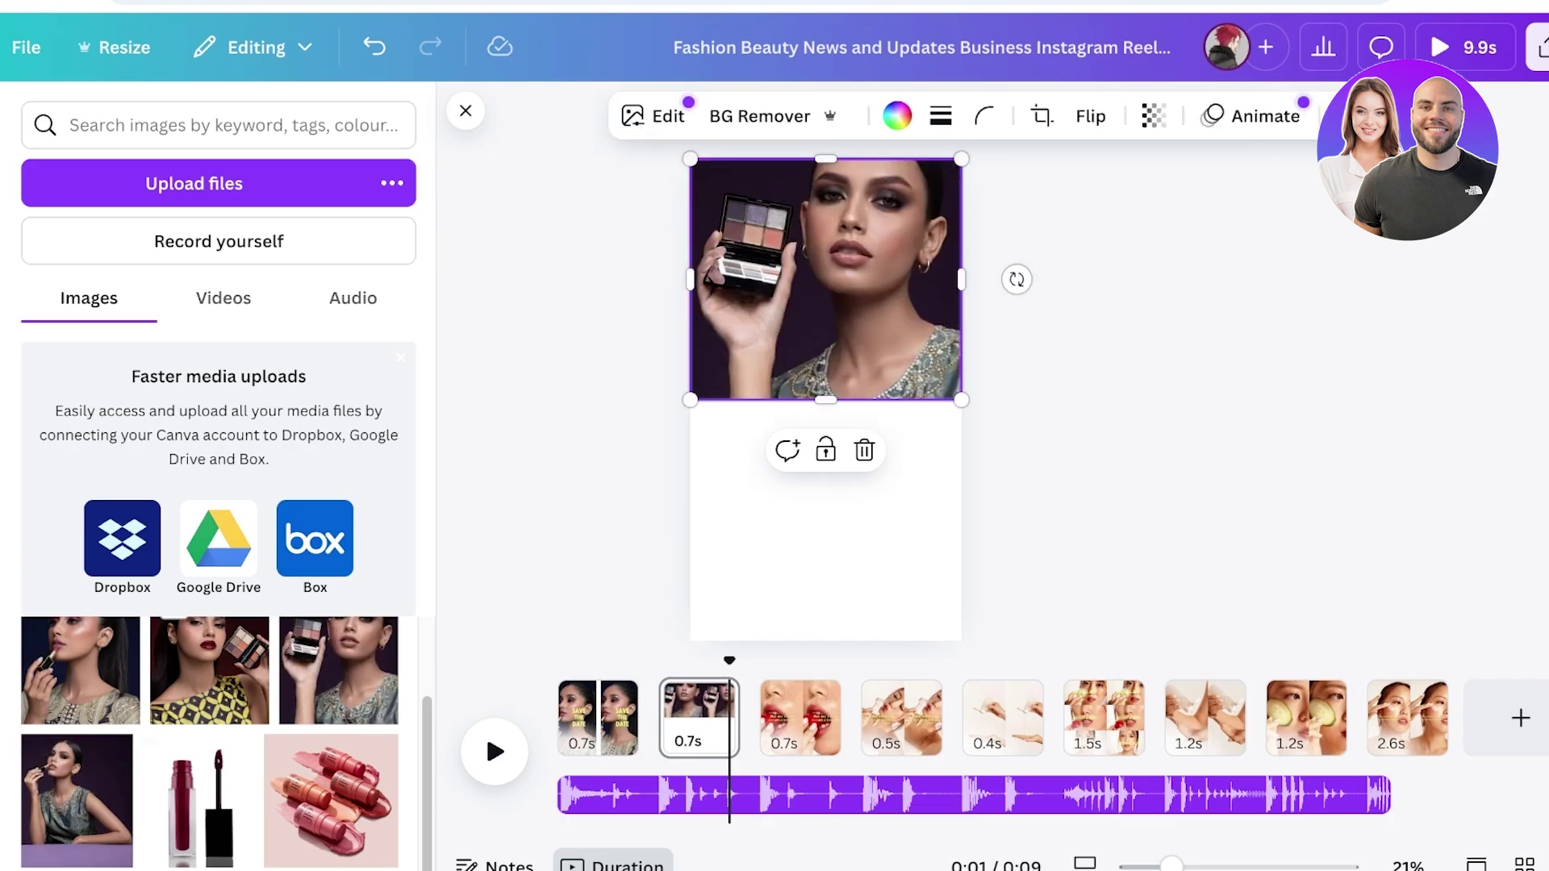
{"action": "left_click_drag", "start_coordinate": [210, 670], "coordinate": [771, 473]}
{"action": "left_click_drag", "start_coordinate": [853, 595], "coordinate": [1009, 702]}
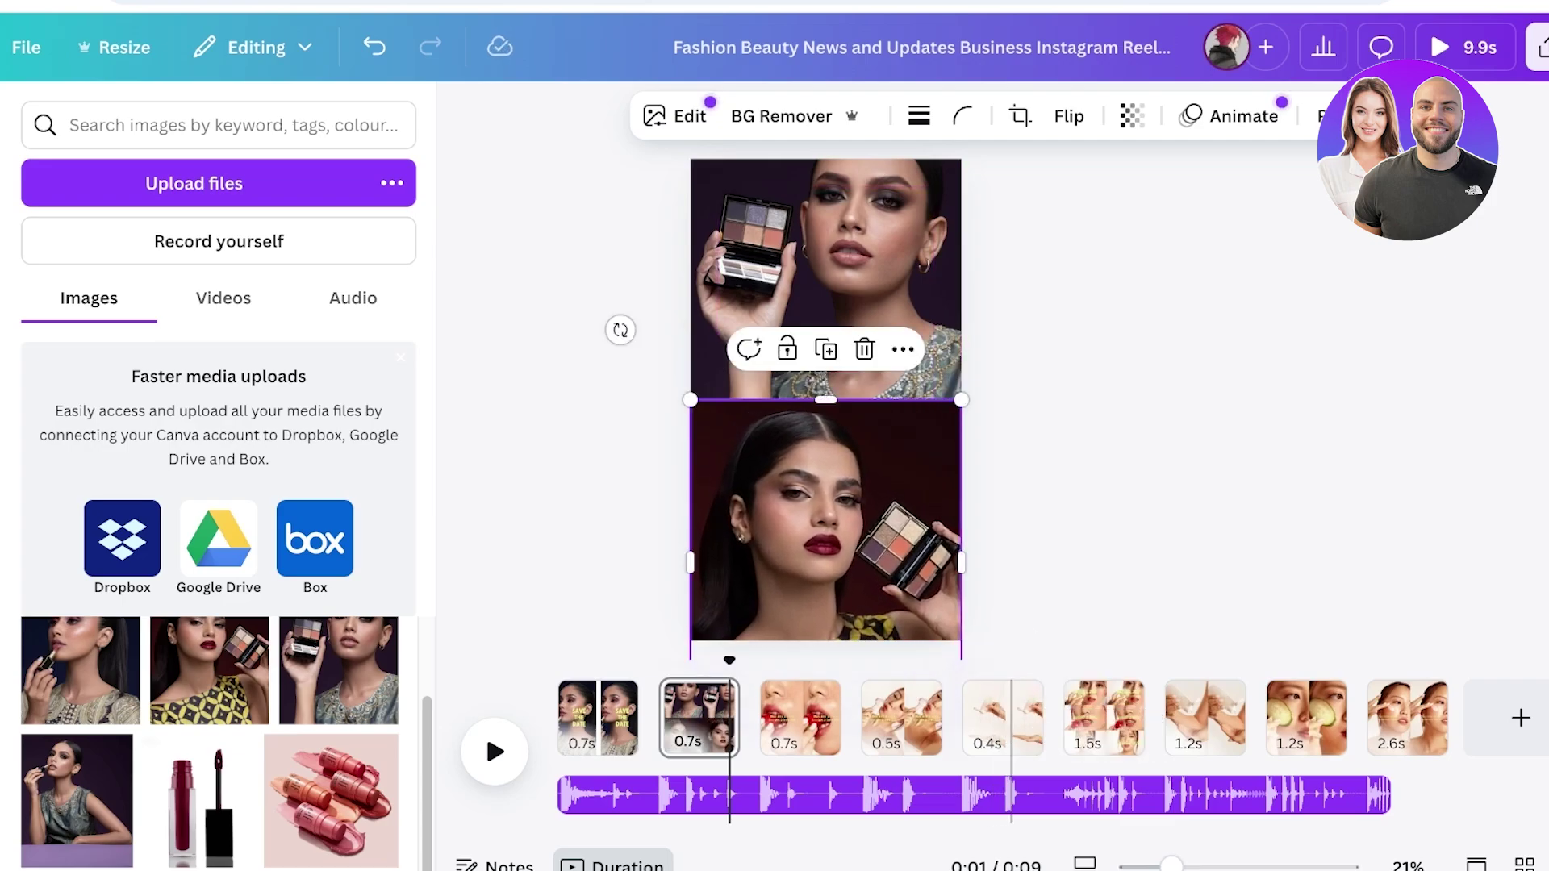
{"action": "left_click", "coordinate": [1085, 516]}
Preview the first two scenes and shorten the second scene to 0.1 s.
{"action": "left_click", "coordinate": [486, 747]}
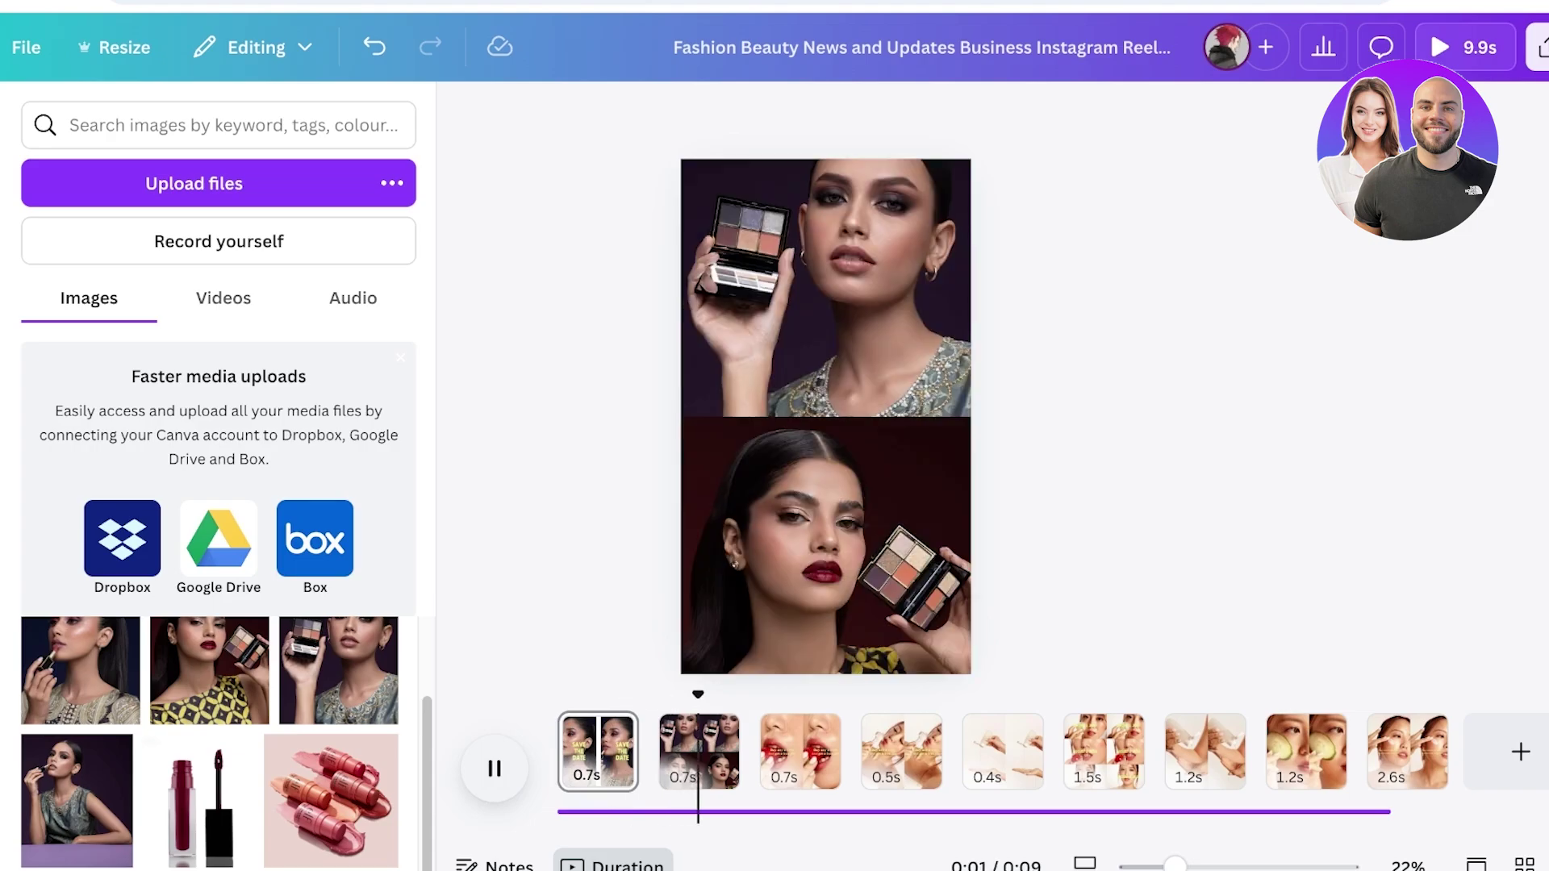
{"action": "left_click", "coordinate": [486, 747]}
{"action": "left_click", "coordinate": [694, 758]}
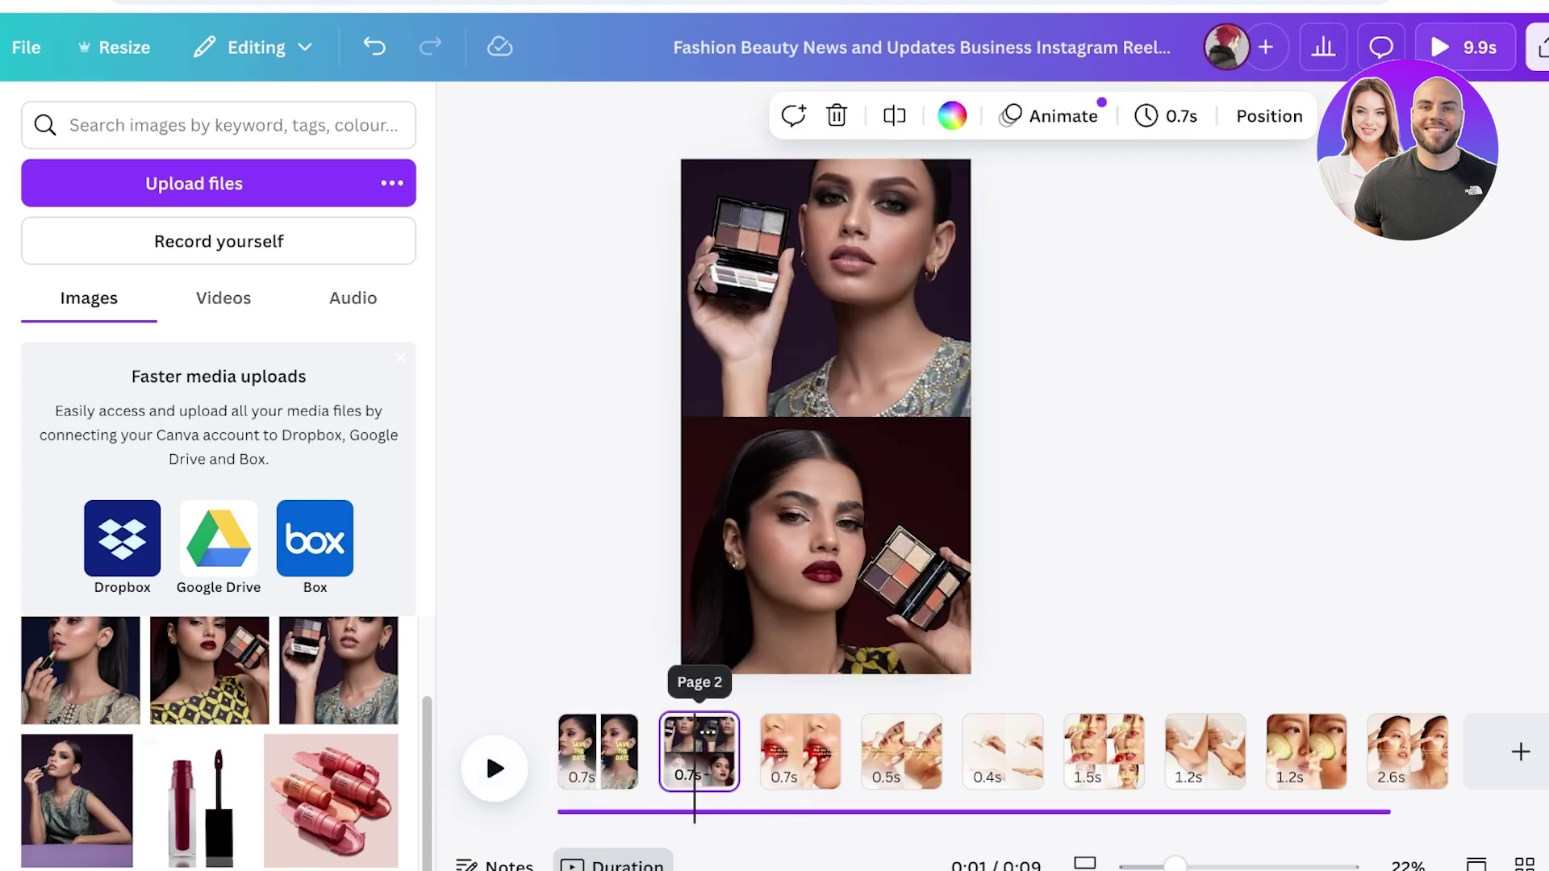
{"action": "left_click_drag", "start_coordinate": [738, 752], "coordinate": [719, 752]}
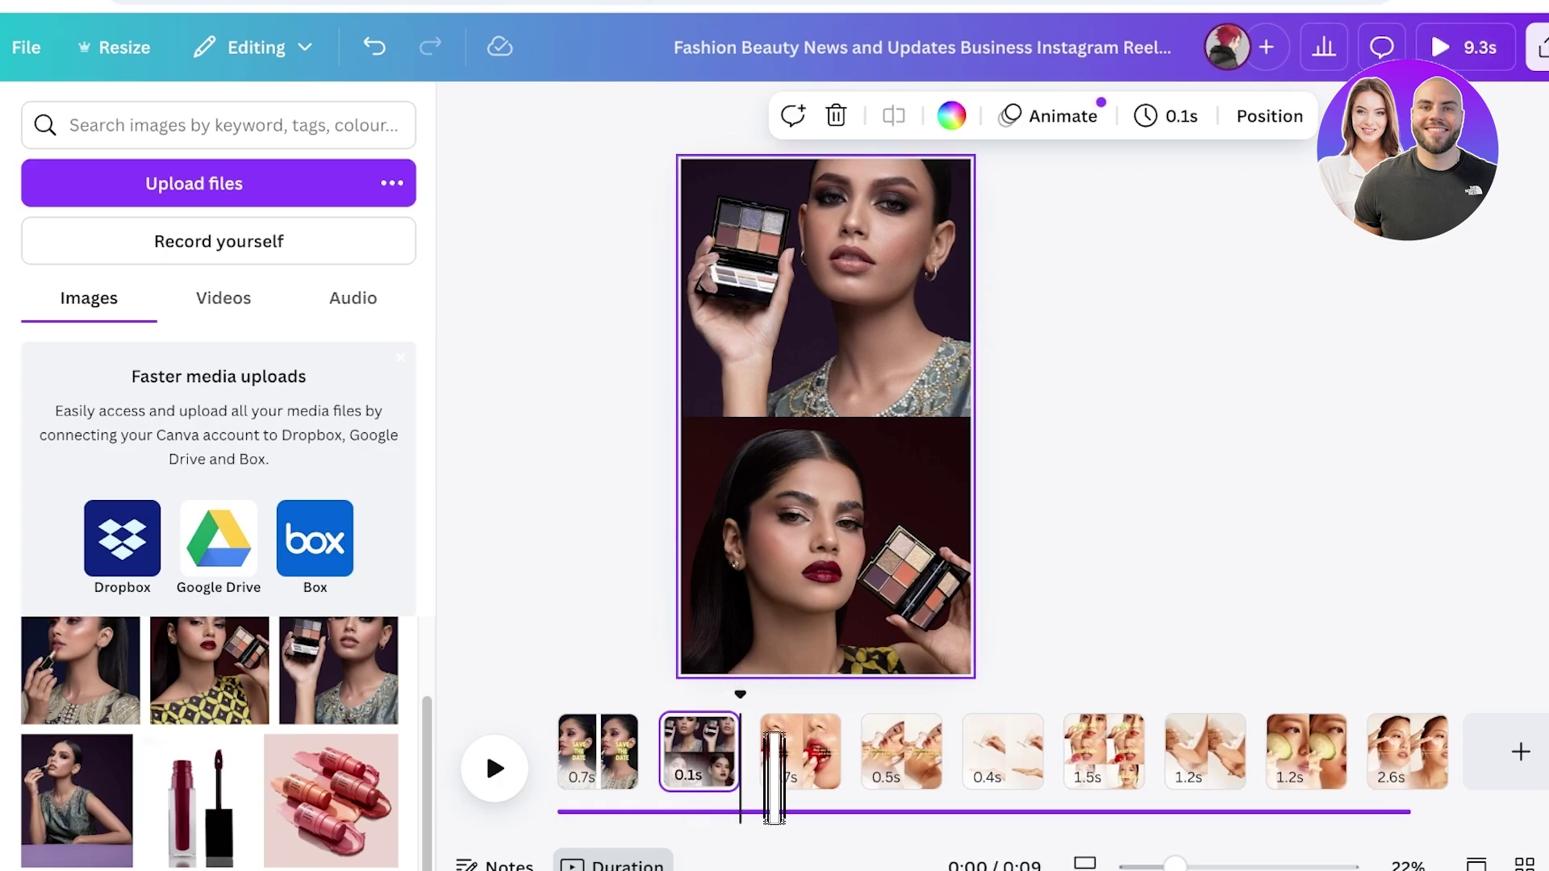
Shift the first scene's lipstick portrait so that it covers the full frame behind the SAVE THE DATE text.
{"action": "left_click_drag", "start_coordinate": [740, 695], "coordinate": [591, 694]}
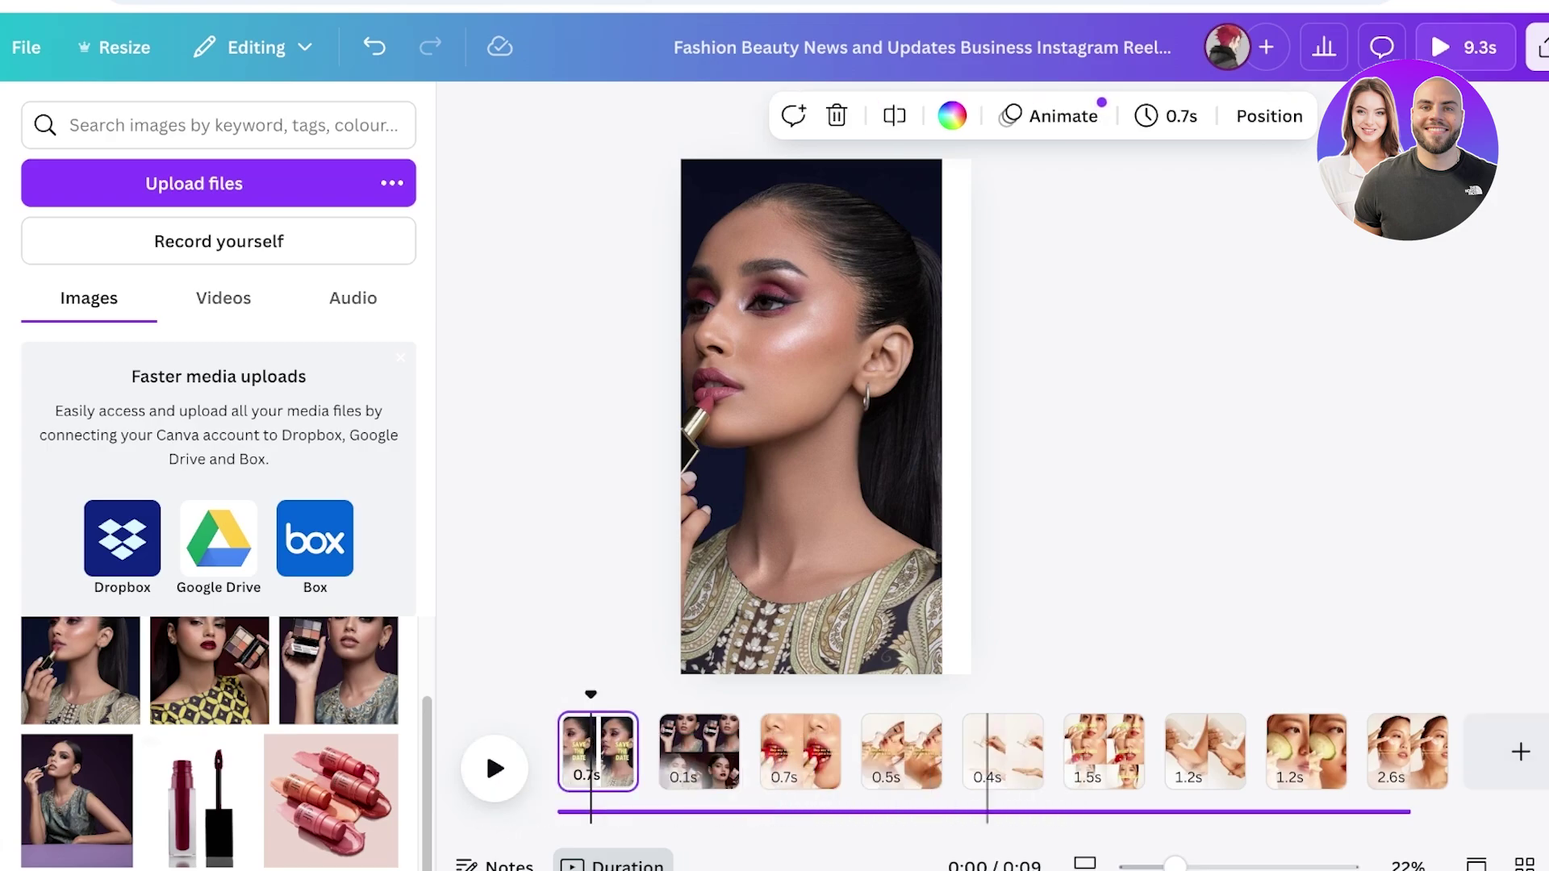
{"action": "left_click", "coordinate": [619, 751]}
{"action": "left_click", "coordinate": [826, 415]}
{"action": "left_click_drag", "start_coordinate": [826, 415], "coordinate": [826, 415]}
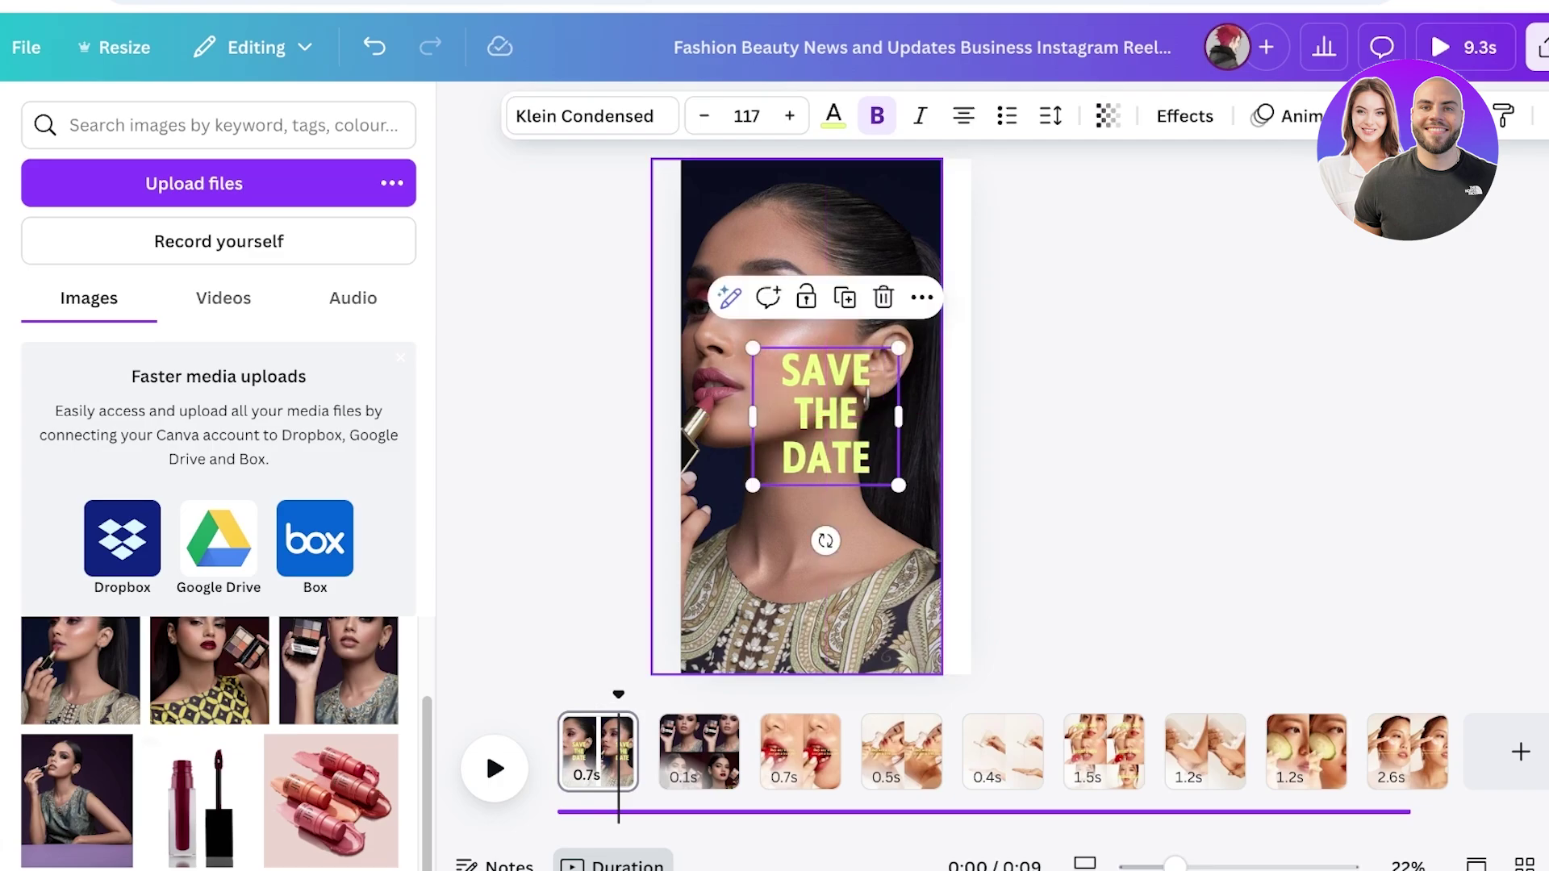
{"action": "left_click_drag", "start_coordinate": [791, 548], "coordinate": [820, 549]}
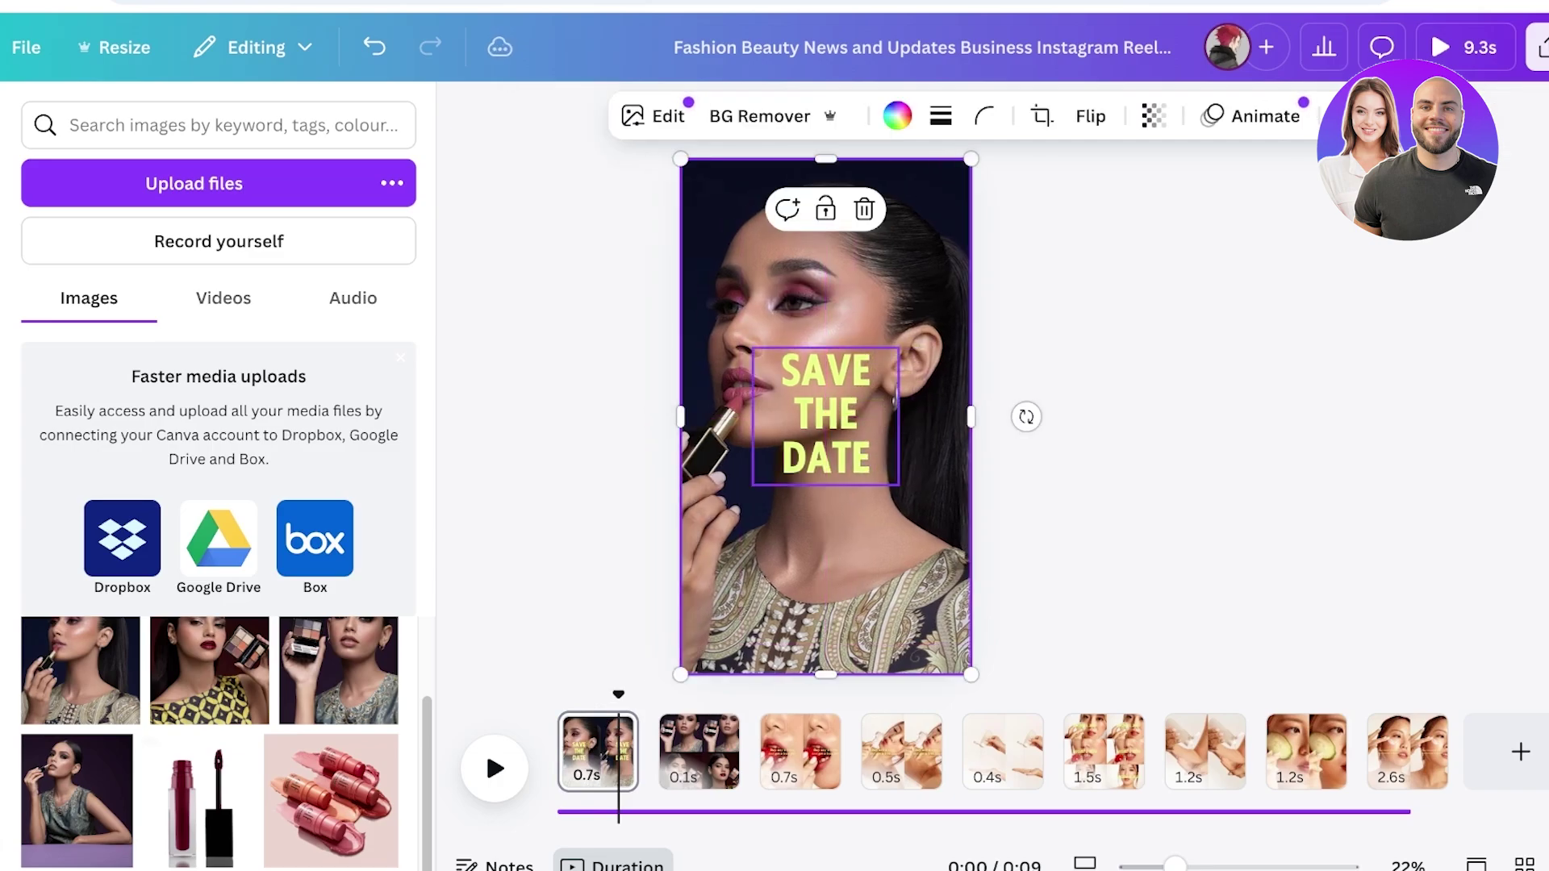
{"action": "left_click", "coordinate": [826, 416]}
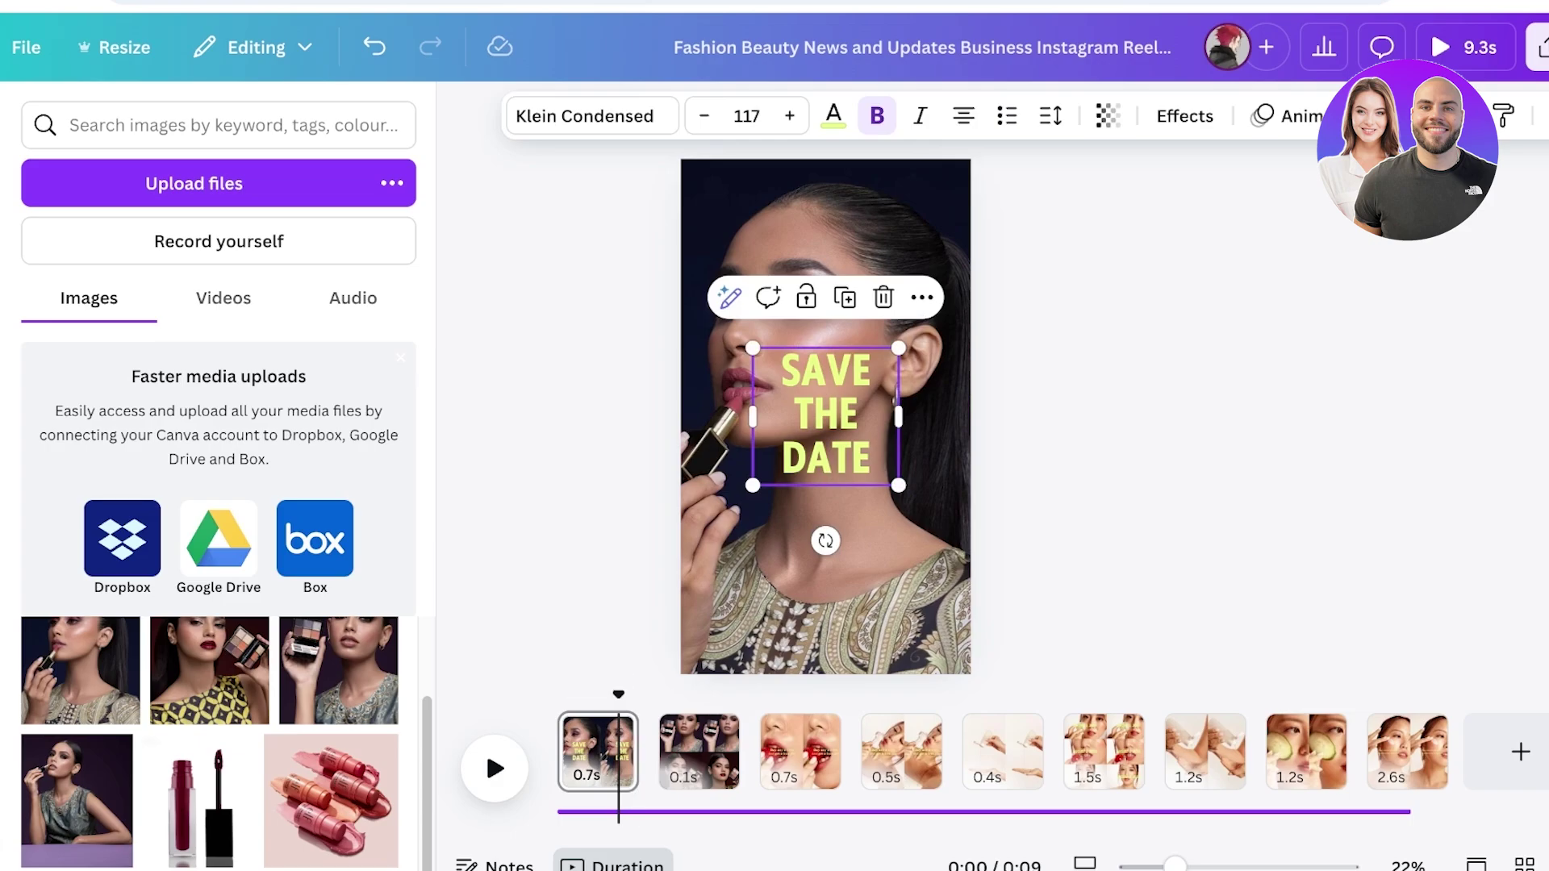
Try durations of 0.1 s and 1.0 s for the first scene, previewing the reel with each.
{"action": "left_click_drag", "start_coordinate": [619, 694], "coordinate": [605, 752]}
{"action": "left_click", "coordinate": [486, 747]}
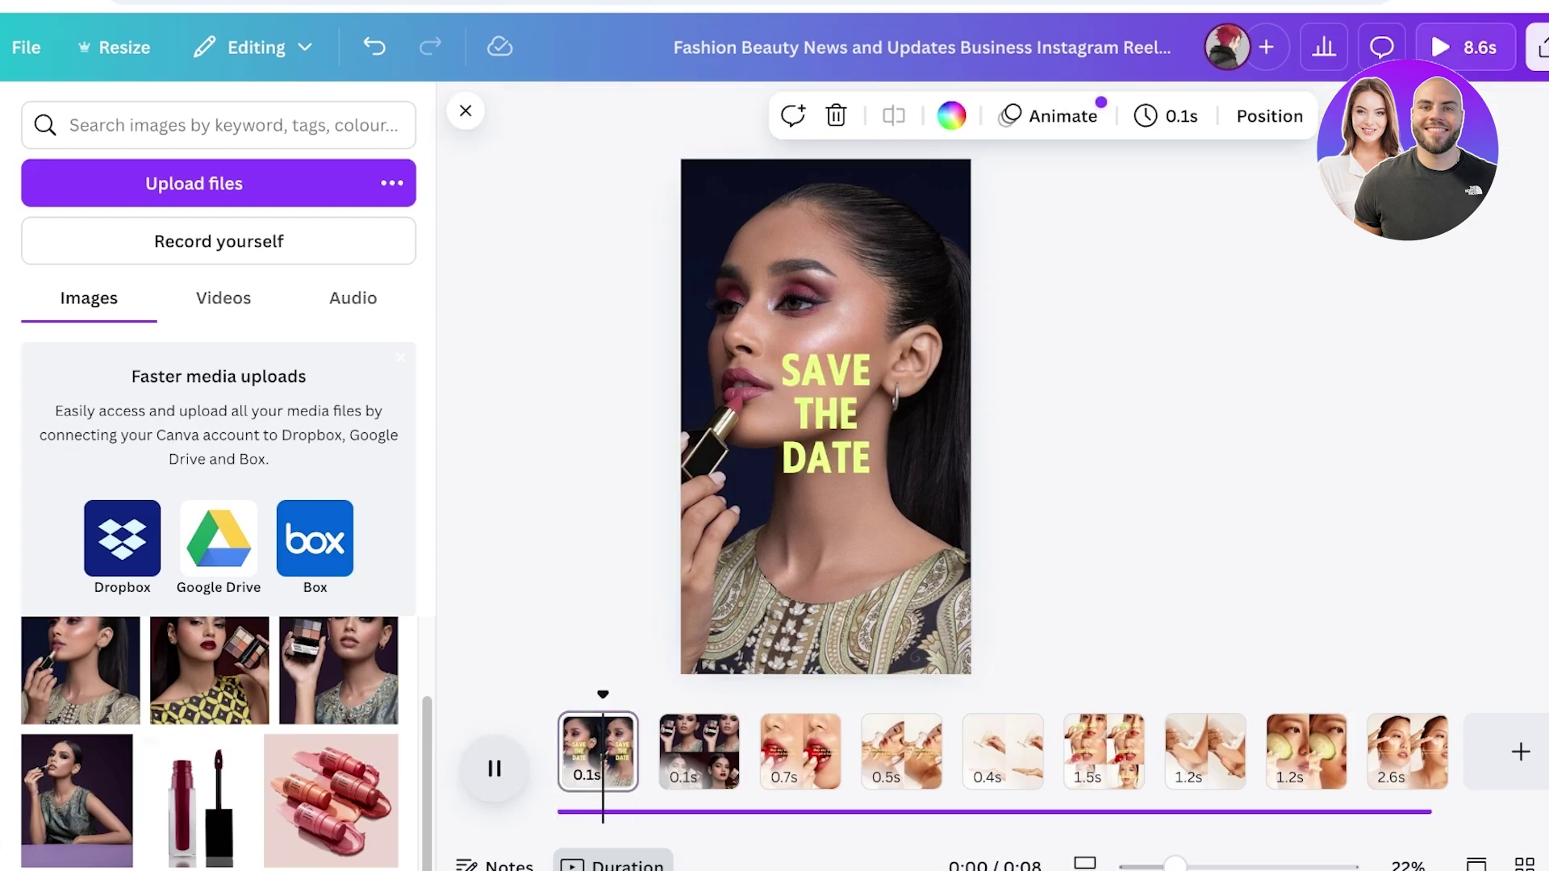
{"action": "left_click", "coordinate": [486, 747]}
{"action": "left_click_drag", "start_coordinate": [630, 738], "coordinate": [662, 738]}
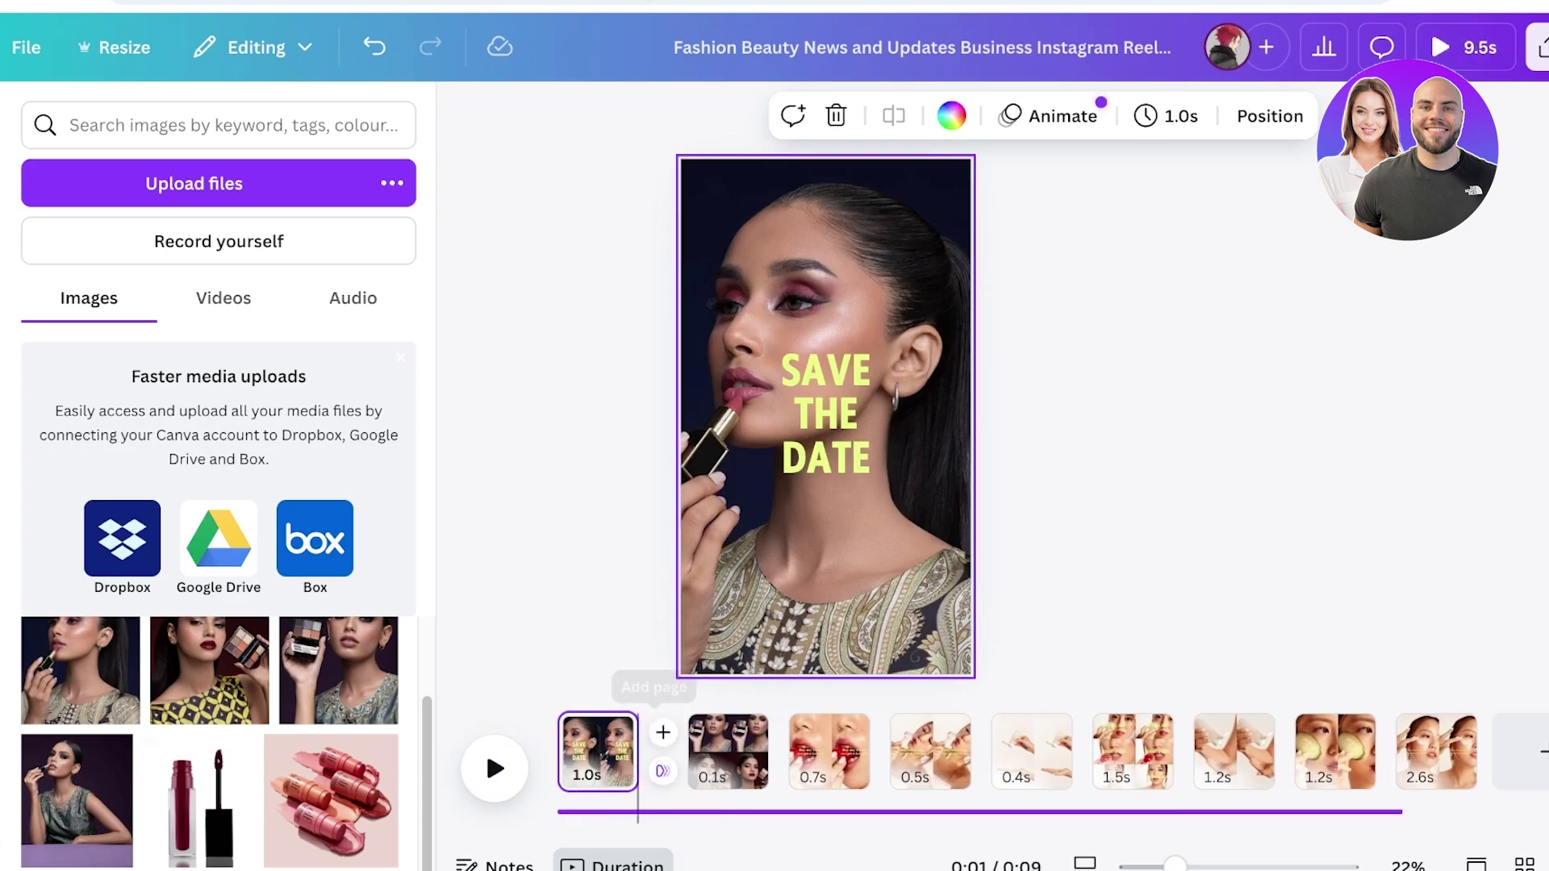
{"action": "left_click", "coordinate": [495, 768]}
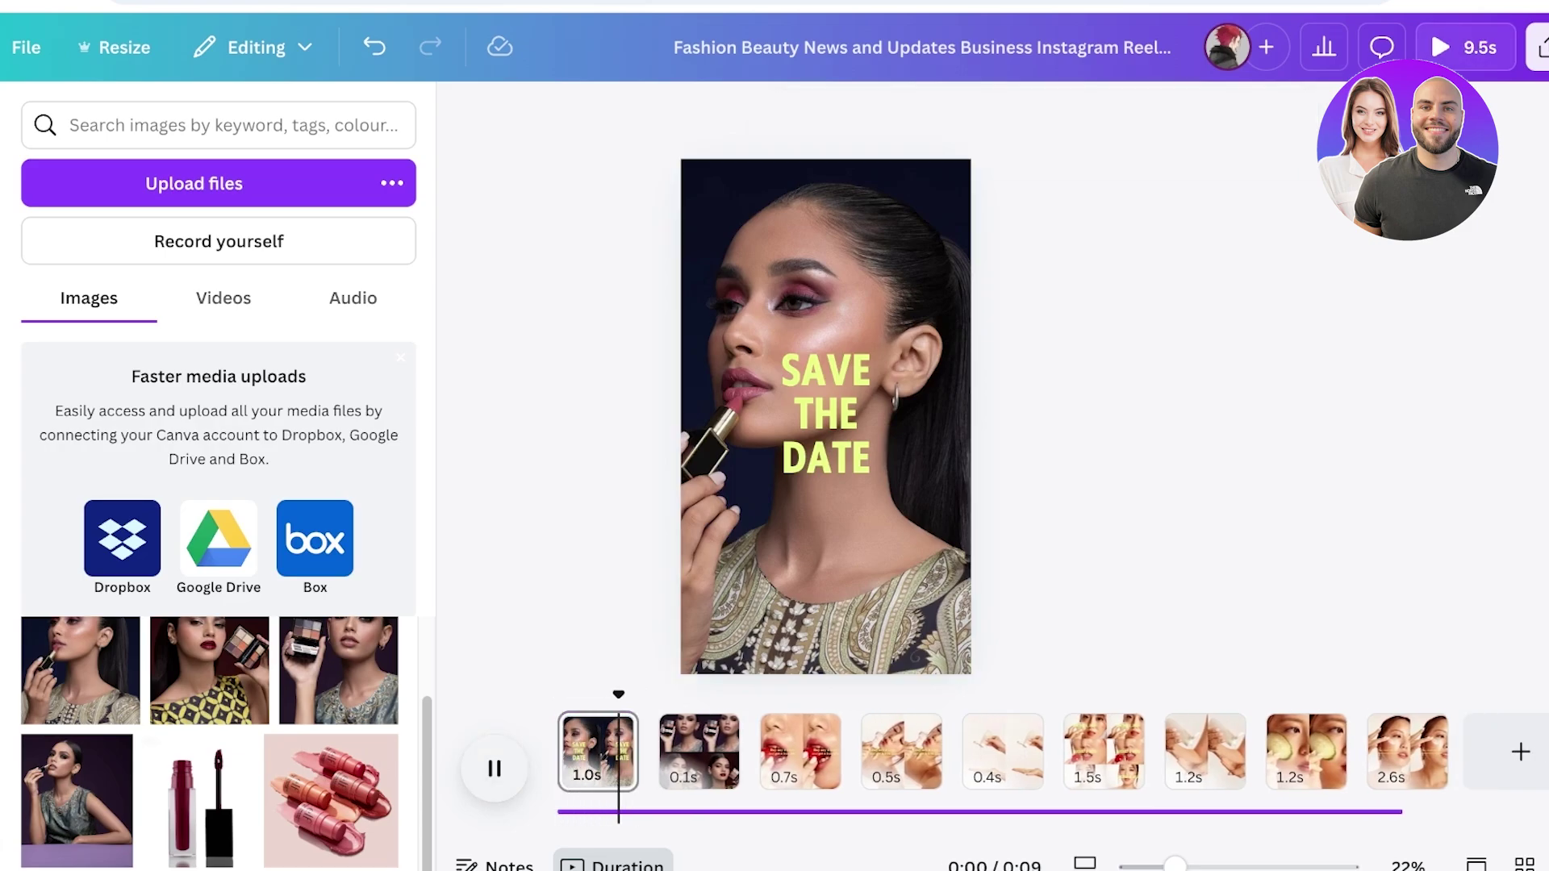
{"action": "left_click", "coordinate": [485, 747]}
Set the second scene's duration to 0.5 s and the first scene's to 0.7 s, and preview the new timing.
{"action": "left_click_drag", "start_coordinate": [739, 750], "coordinate": [750, 750]}
{"action": "left_click", "coordinate": [581, 750]}
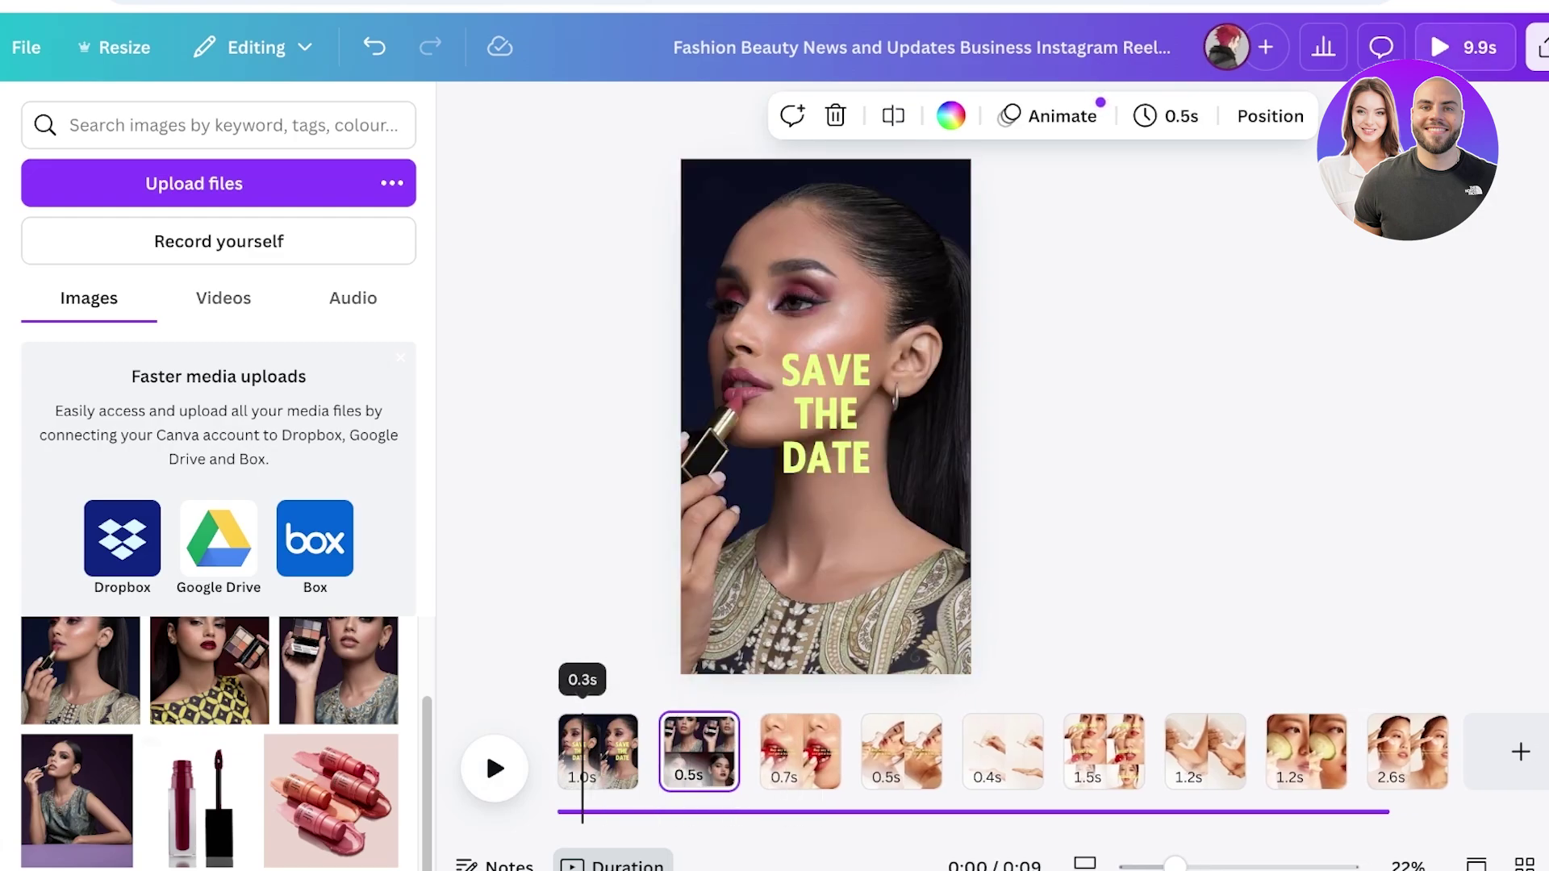
{"action": "left_click_drag", "start_coordinate": [636, 750], "coordinate": [629, 750]}
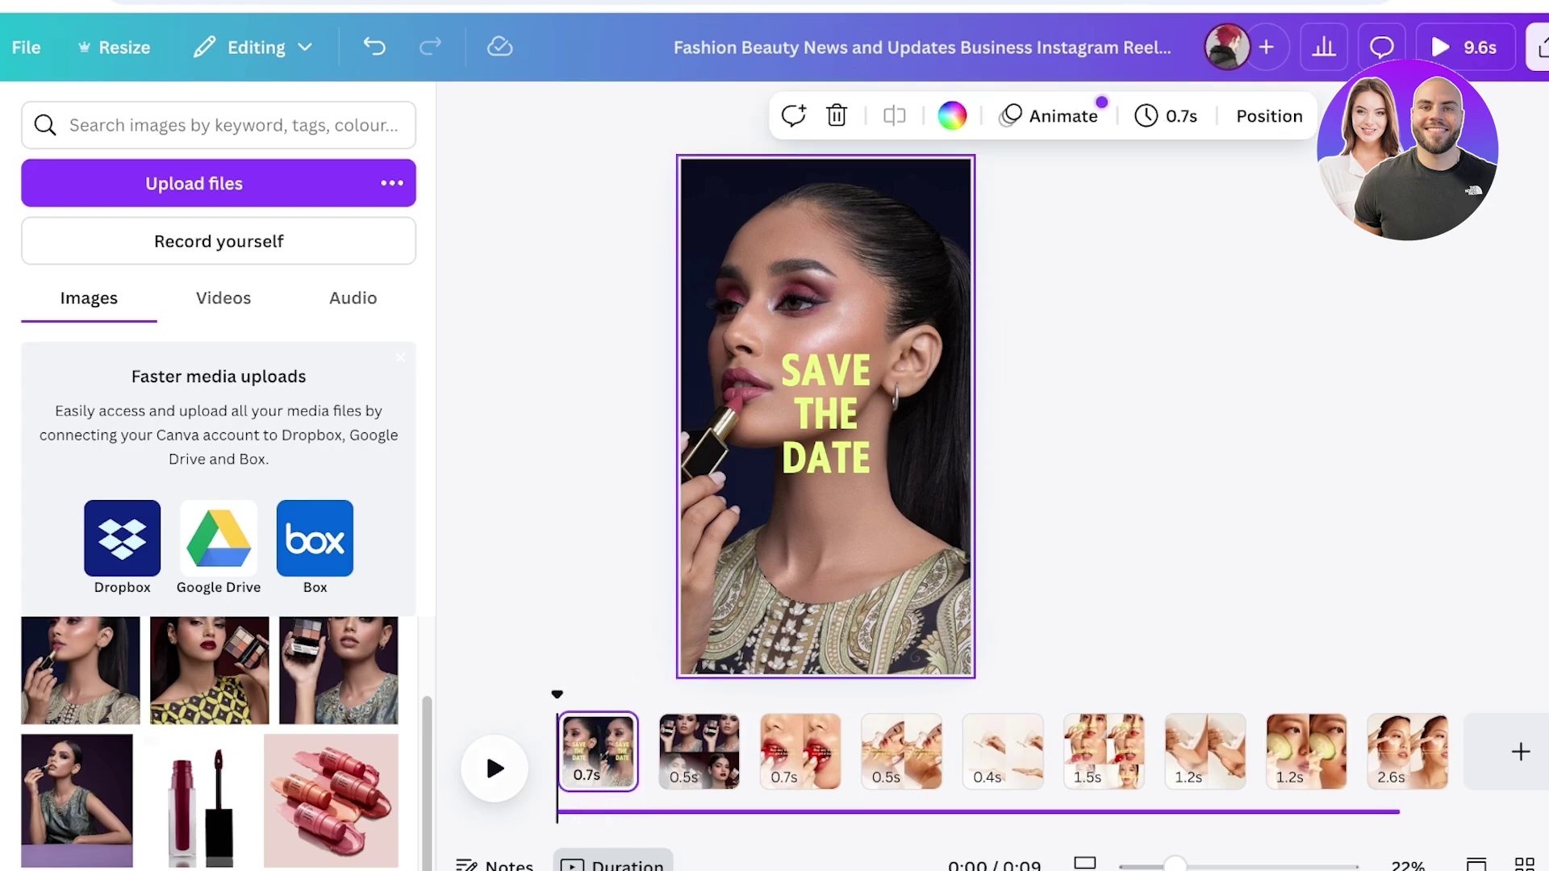
{"action": "left_click", "coordinate": [485, 747]}
{"action": "left_click", "coordinate": [485, 747]}
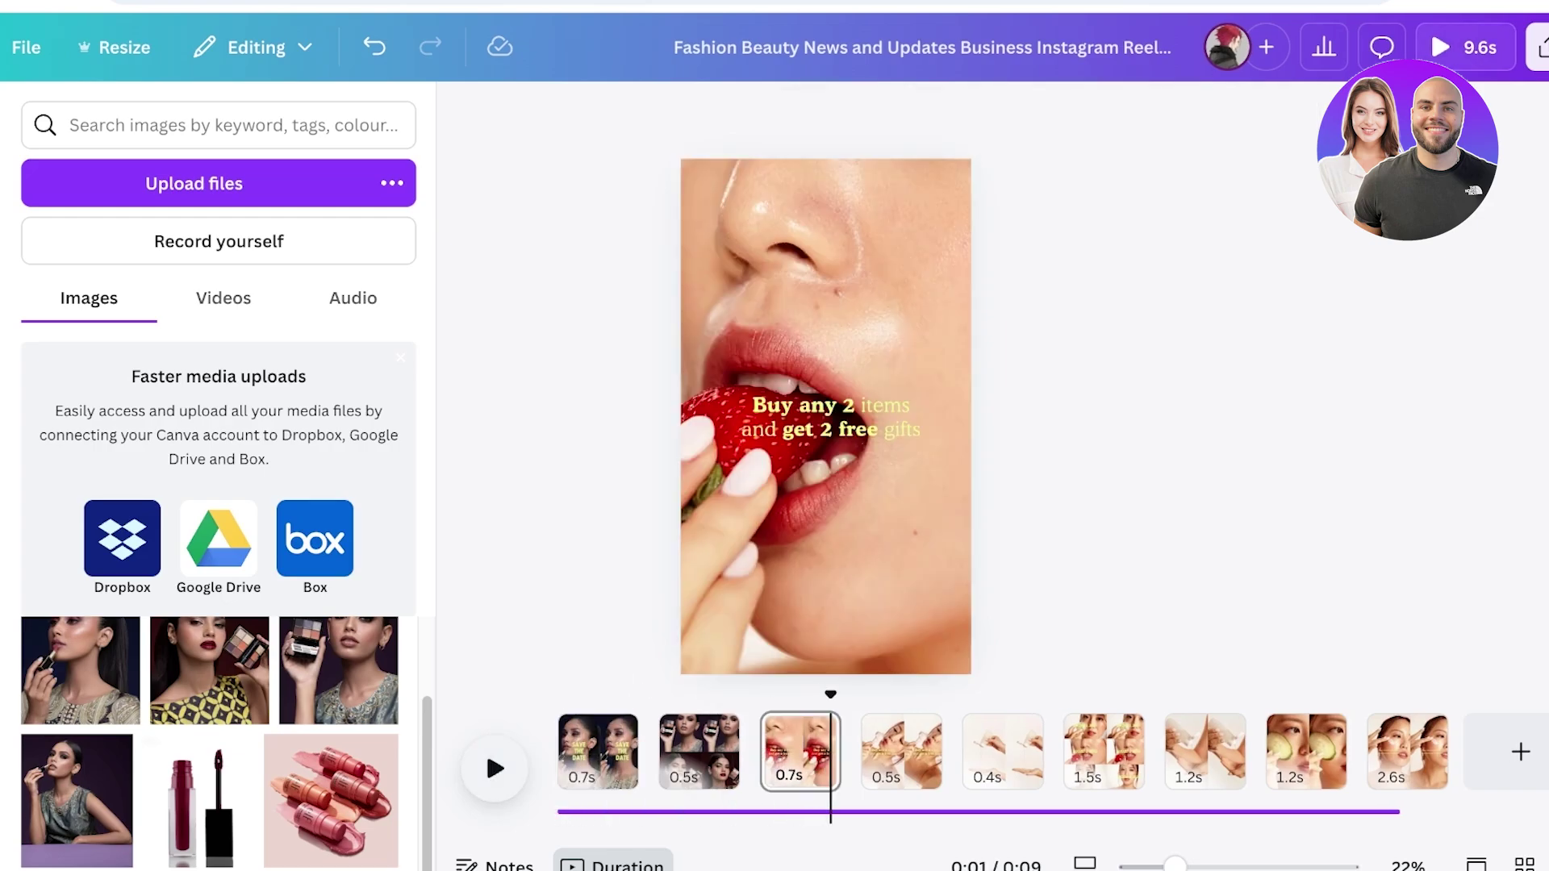
Apply the Pulse add-on effect to the first scene's SAVE THE DATE text and preview the reel from the start.
{"action": "left_click", "coordinate": [702, 750]}
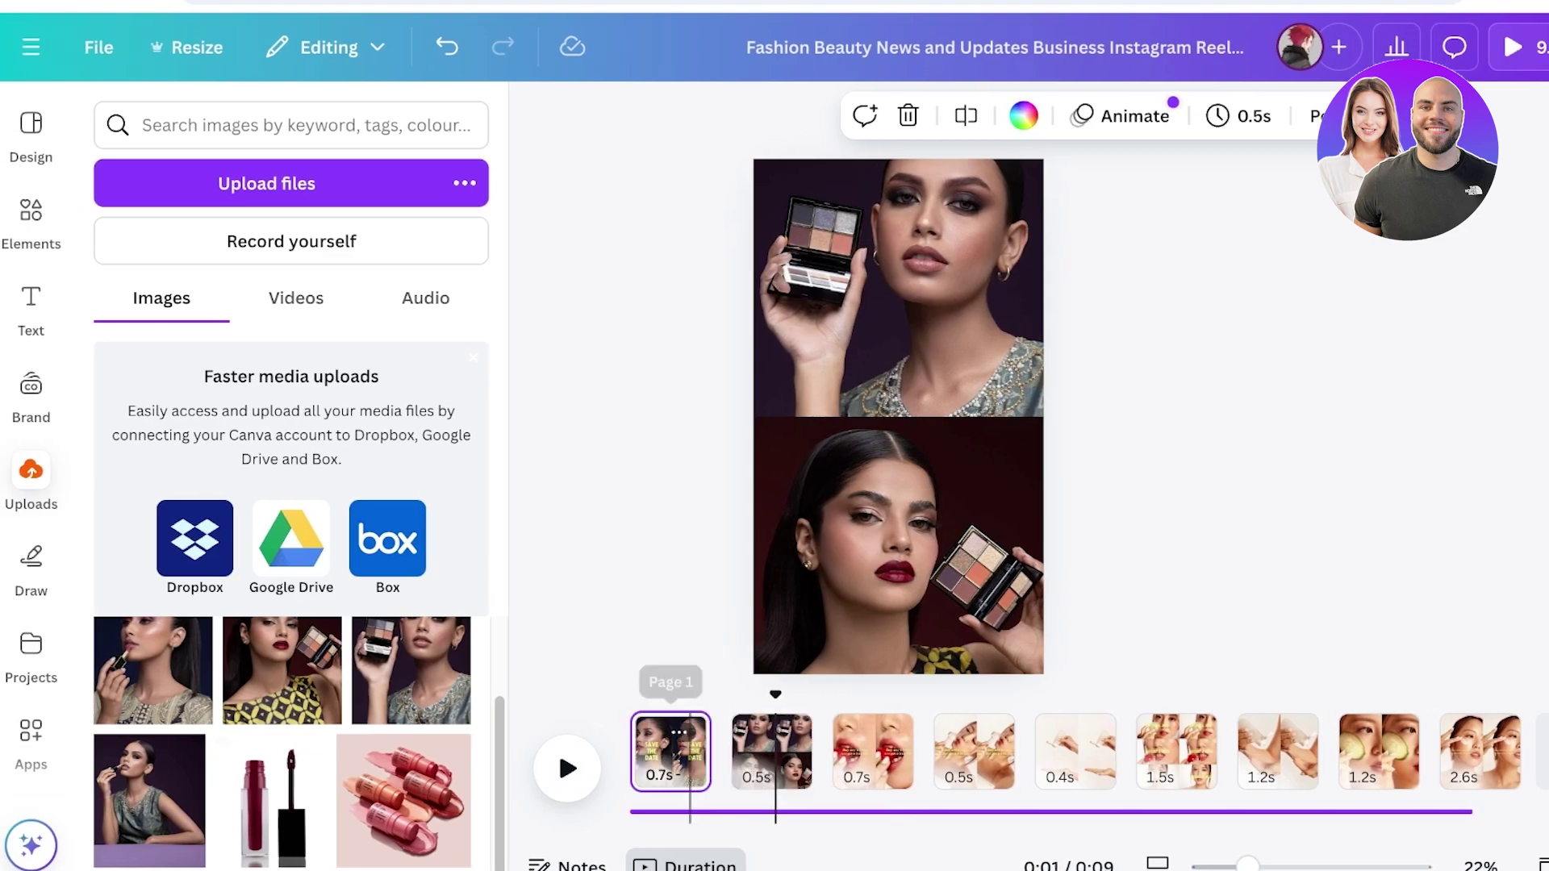
{"action": "left_click", "coordinate": [670, 746]}
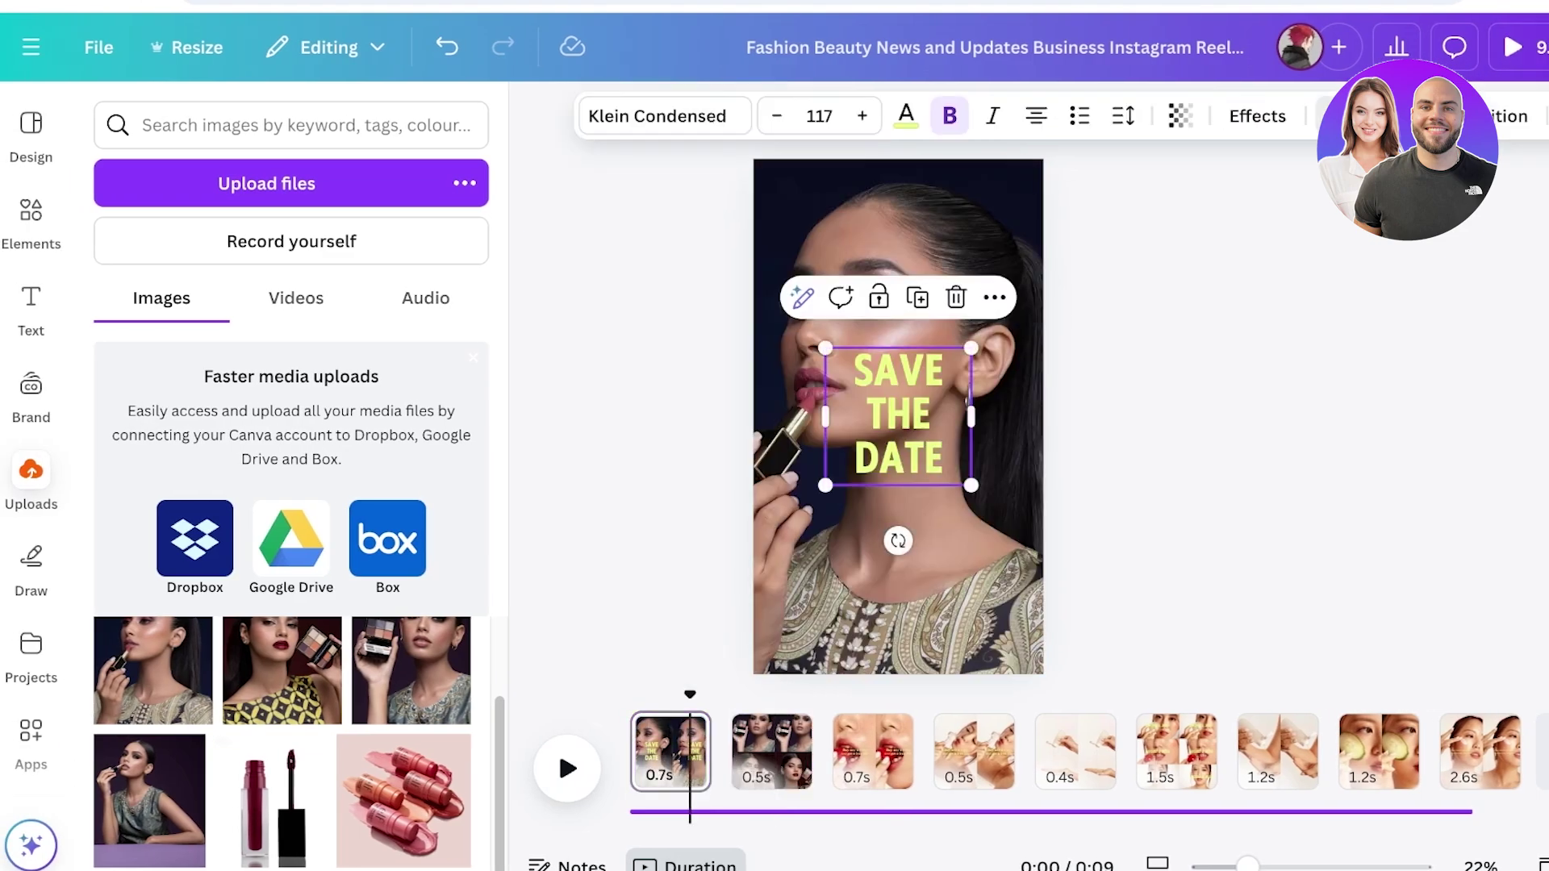
{"action": "left_click", "coordinate": [1376, 116]}
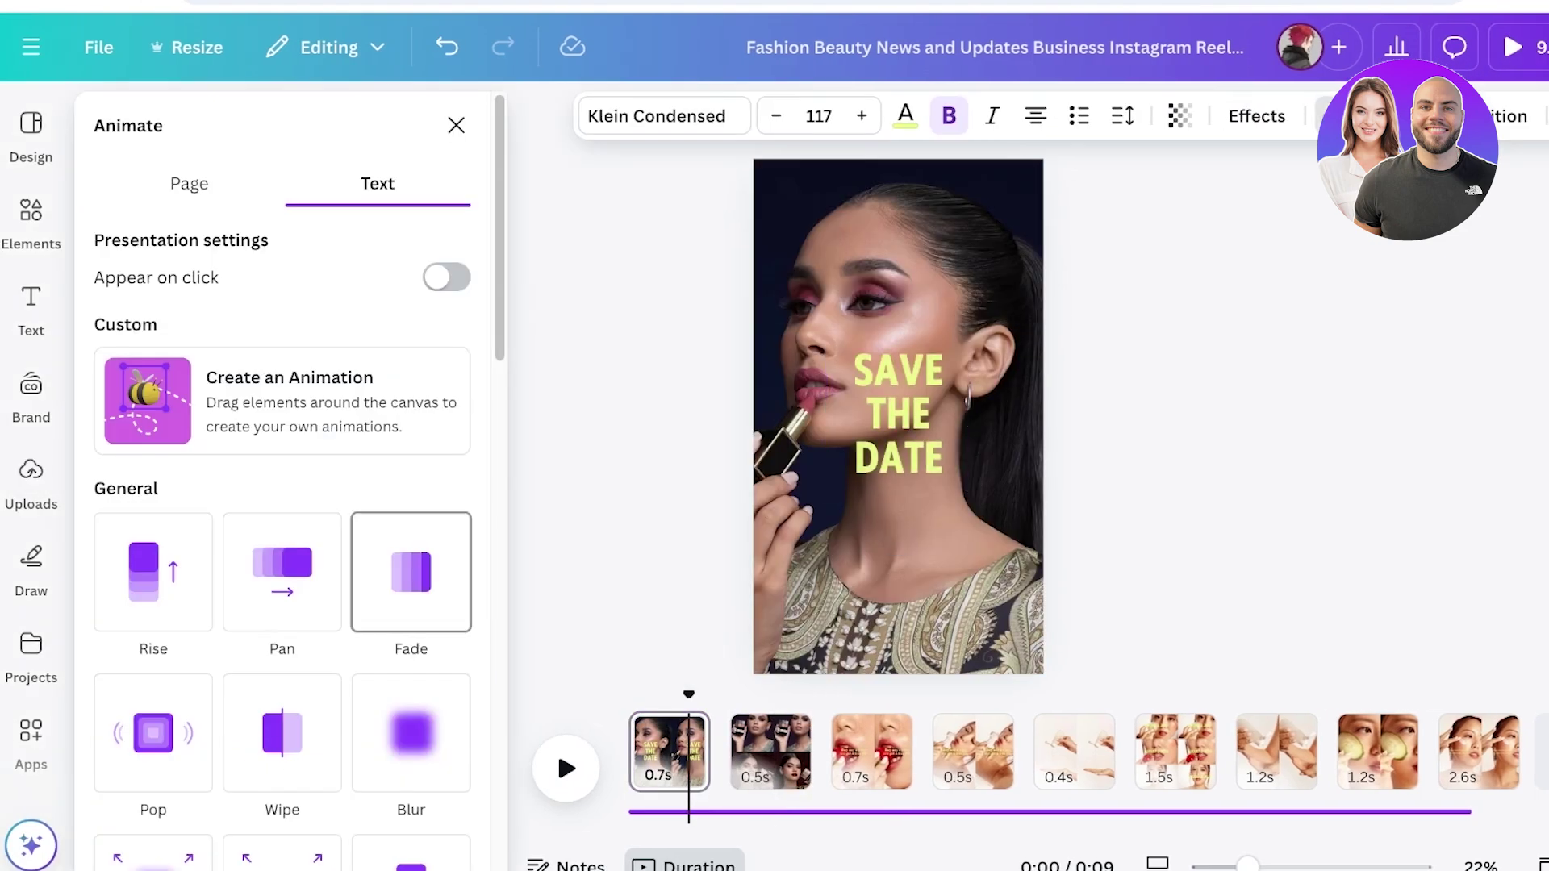
{"action": "scroll", "coordinate": [283, 525], "scroll_direction": "down", "scroll_amount": 12}
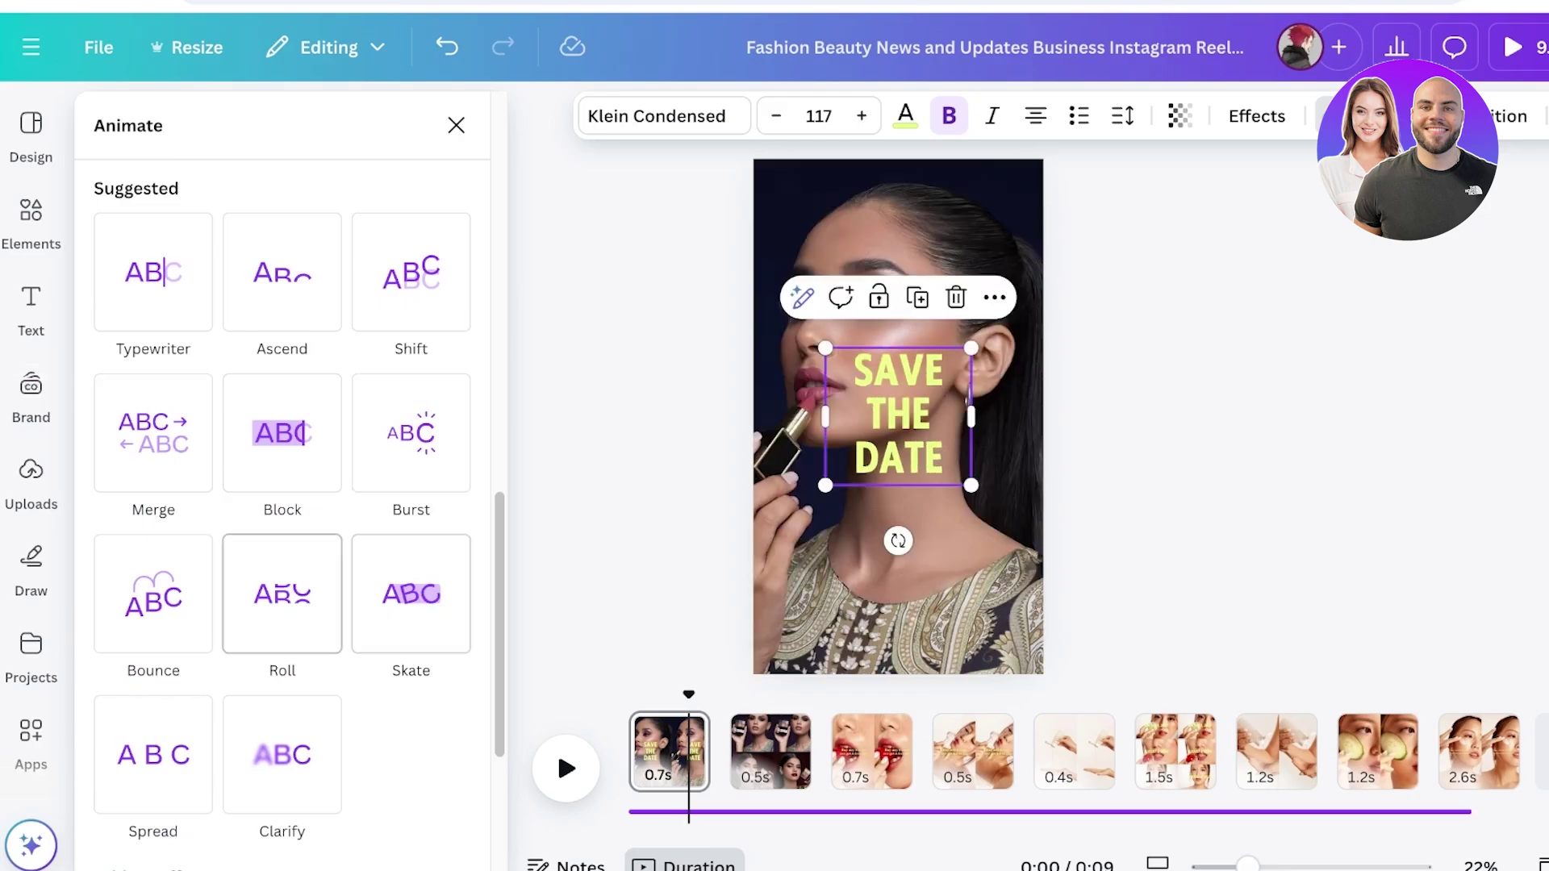
{"action": "scroll", "coordinate": [283, 524], "scroll_direction": "down", "scroll_amount": 3}
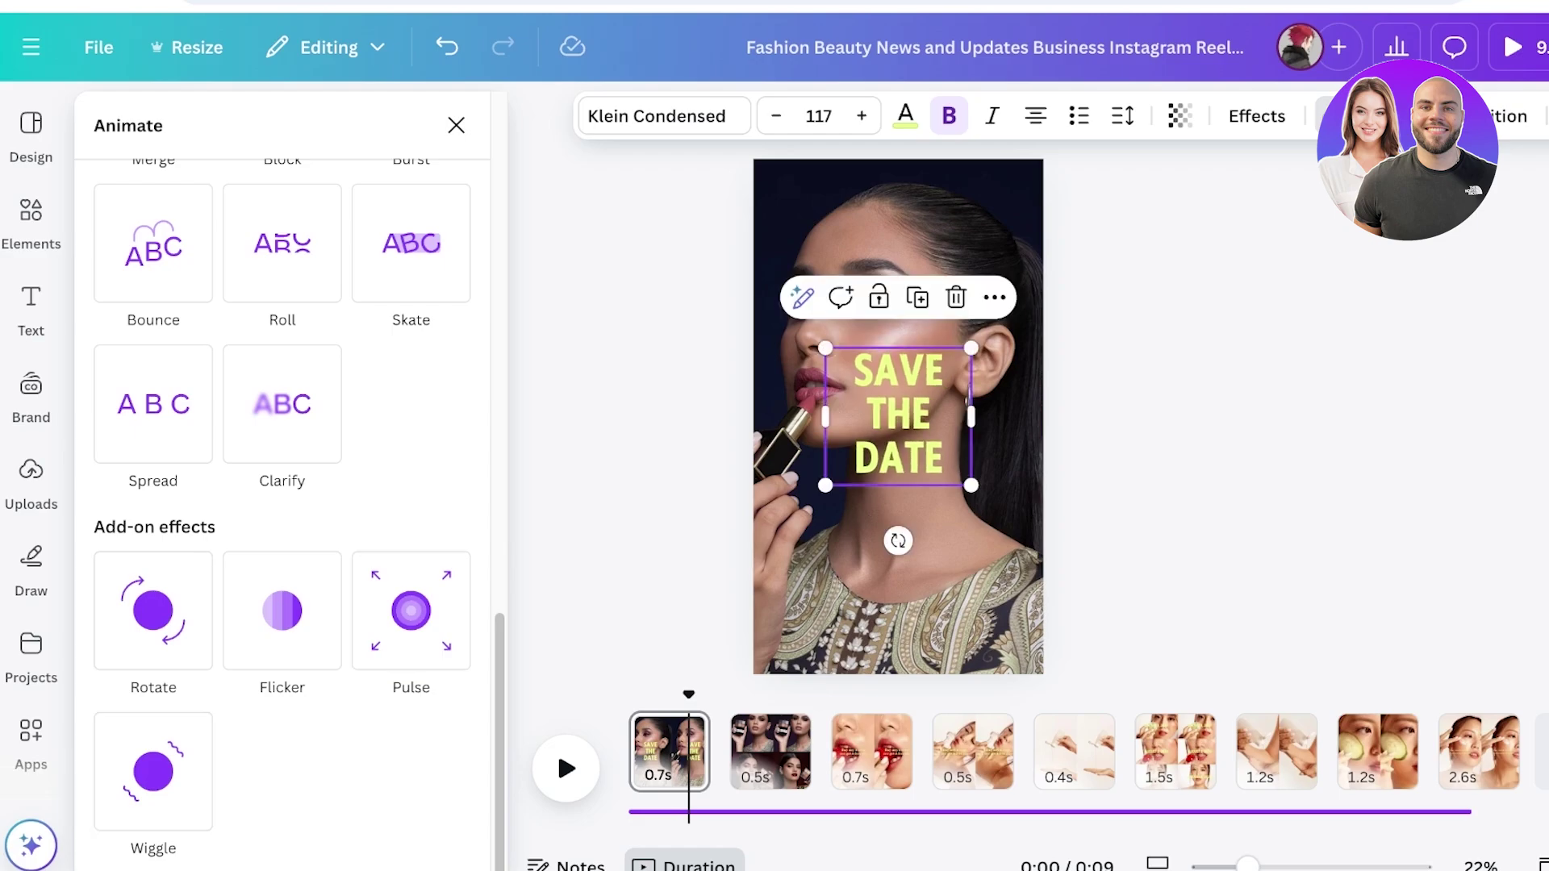
{"action": "left_click", "coordinate": [411, 610]}
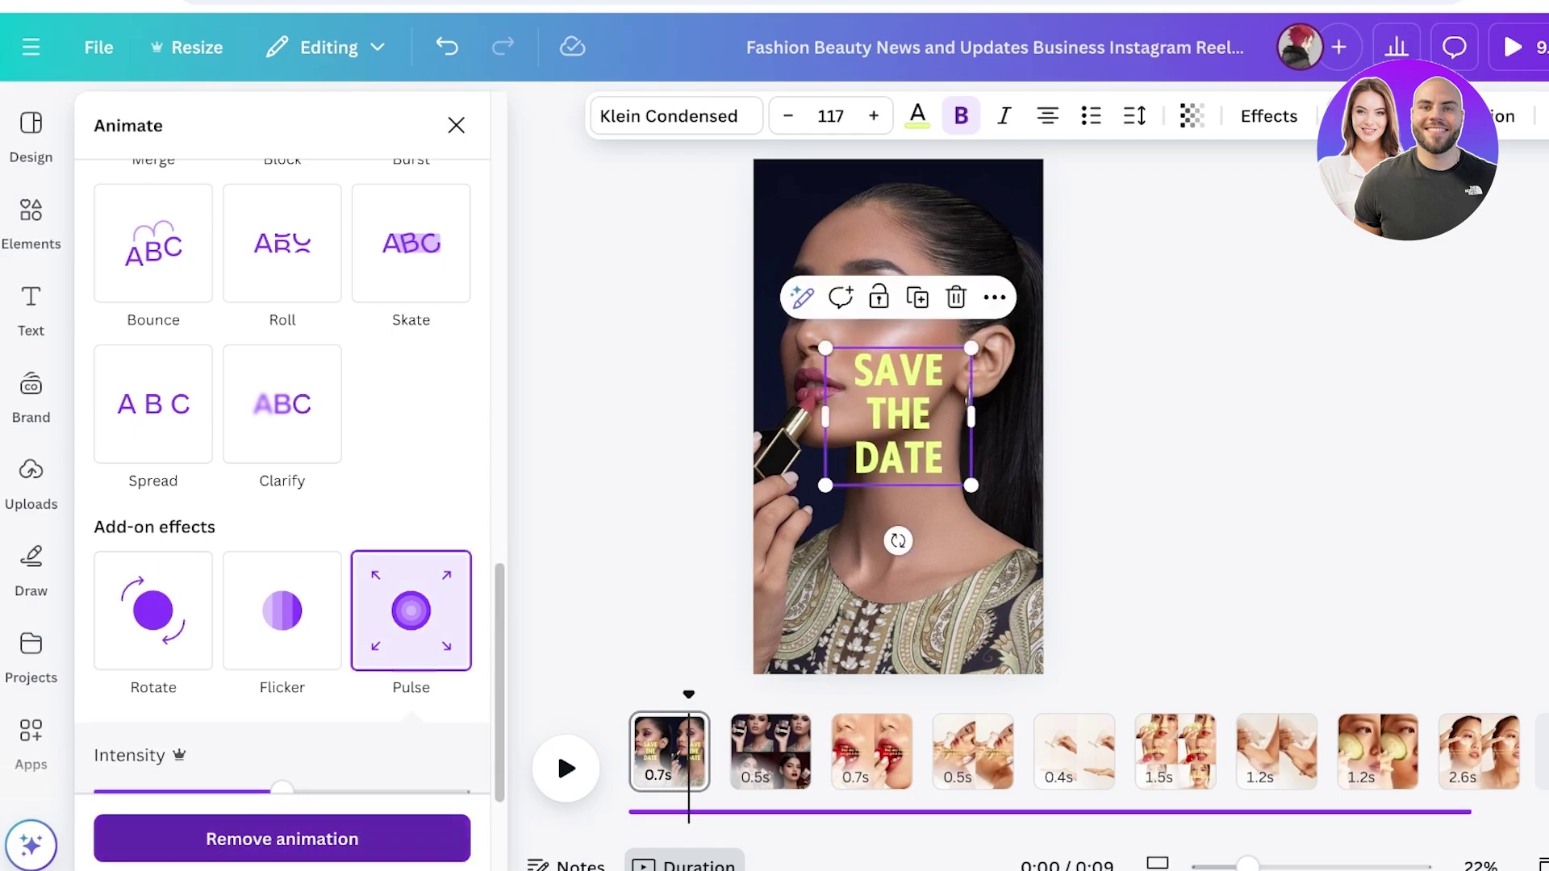
{"action": "left_click", "coordinate": [457, 126]}
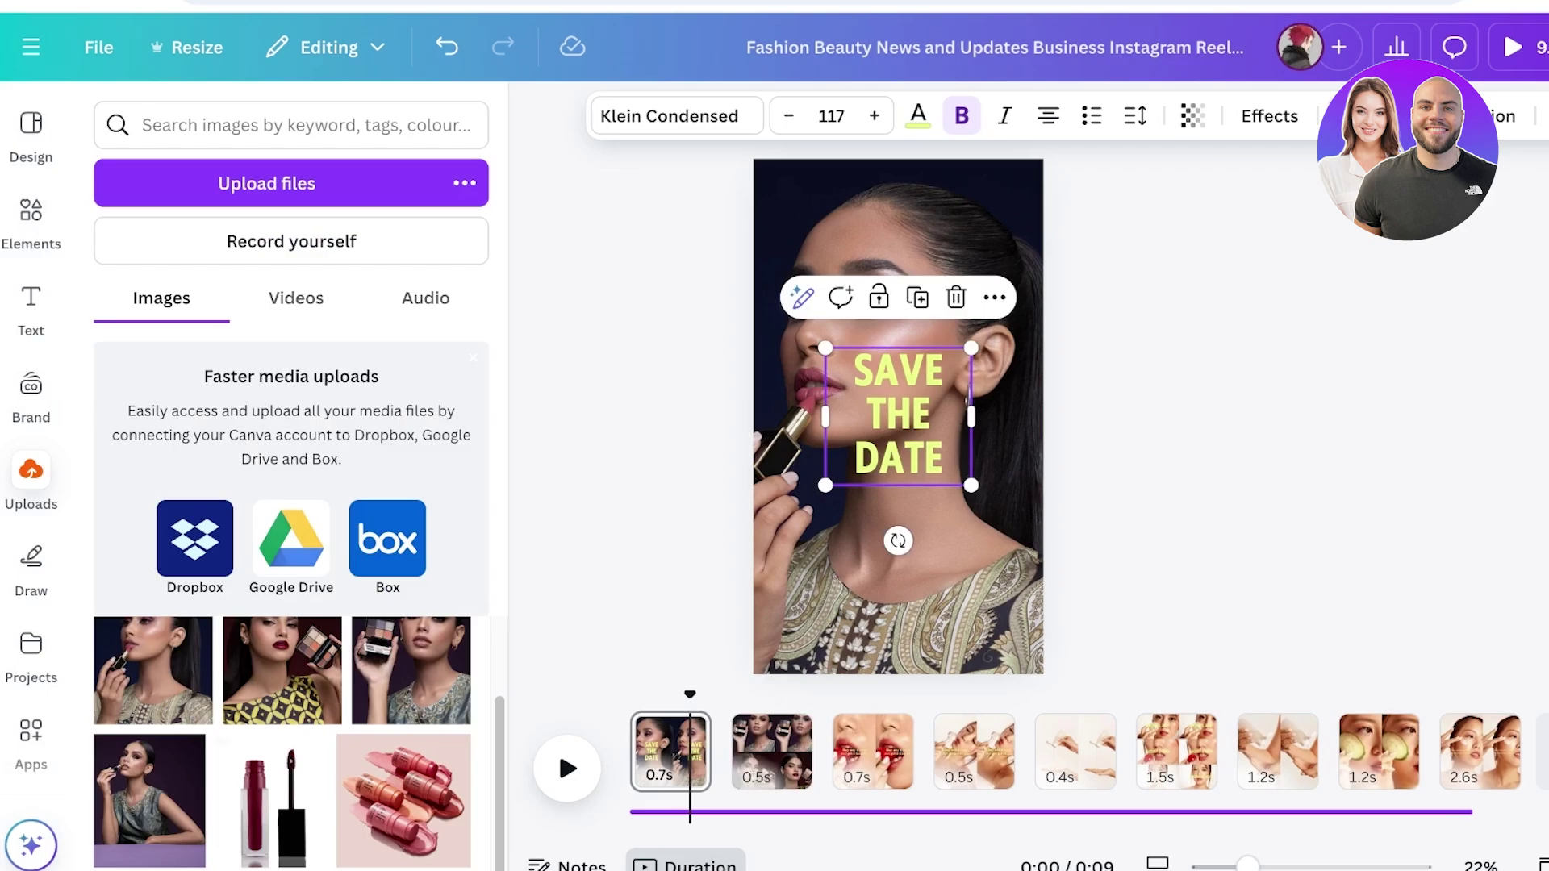
{"action": "left_click_drag", "start_coordinate": [689, 695], "coordinate": [630, 694]}
{"action": "left_click", "coordinate": [567, 769]}
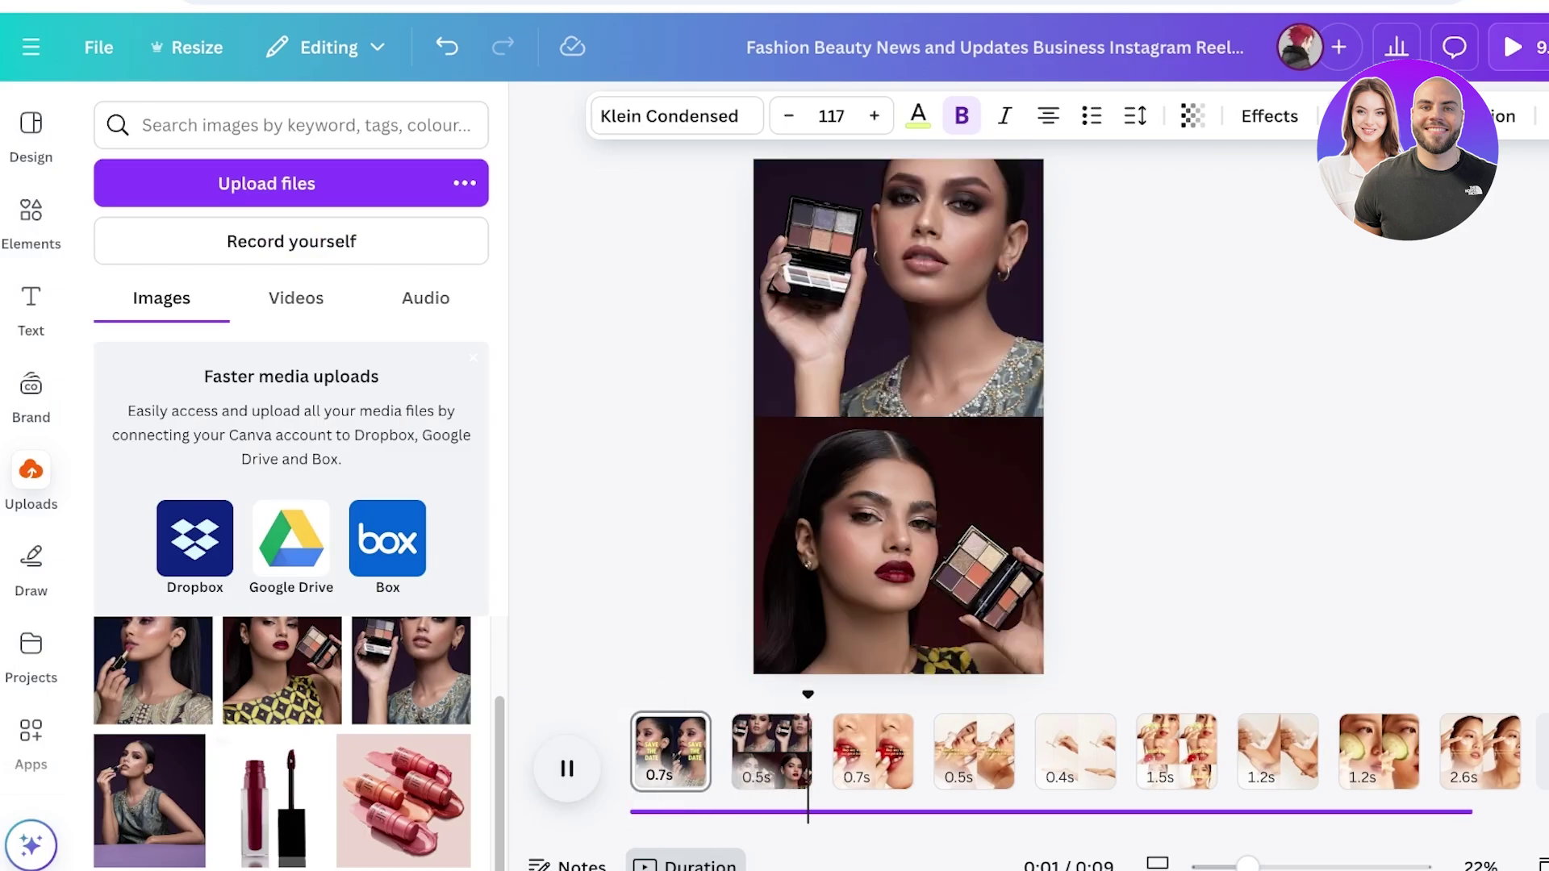
Stop the preview and replace the third scene's photo with the uploaded seated lipstick portrait, enlarged to cover the full frame behind the text.
{"action": "left_click", "coordinate": [567, 768]}
{"action": "left_click", "coordinate": [898, 533]}
{"action": "key", "text": "Delete"}
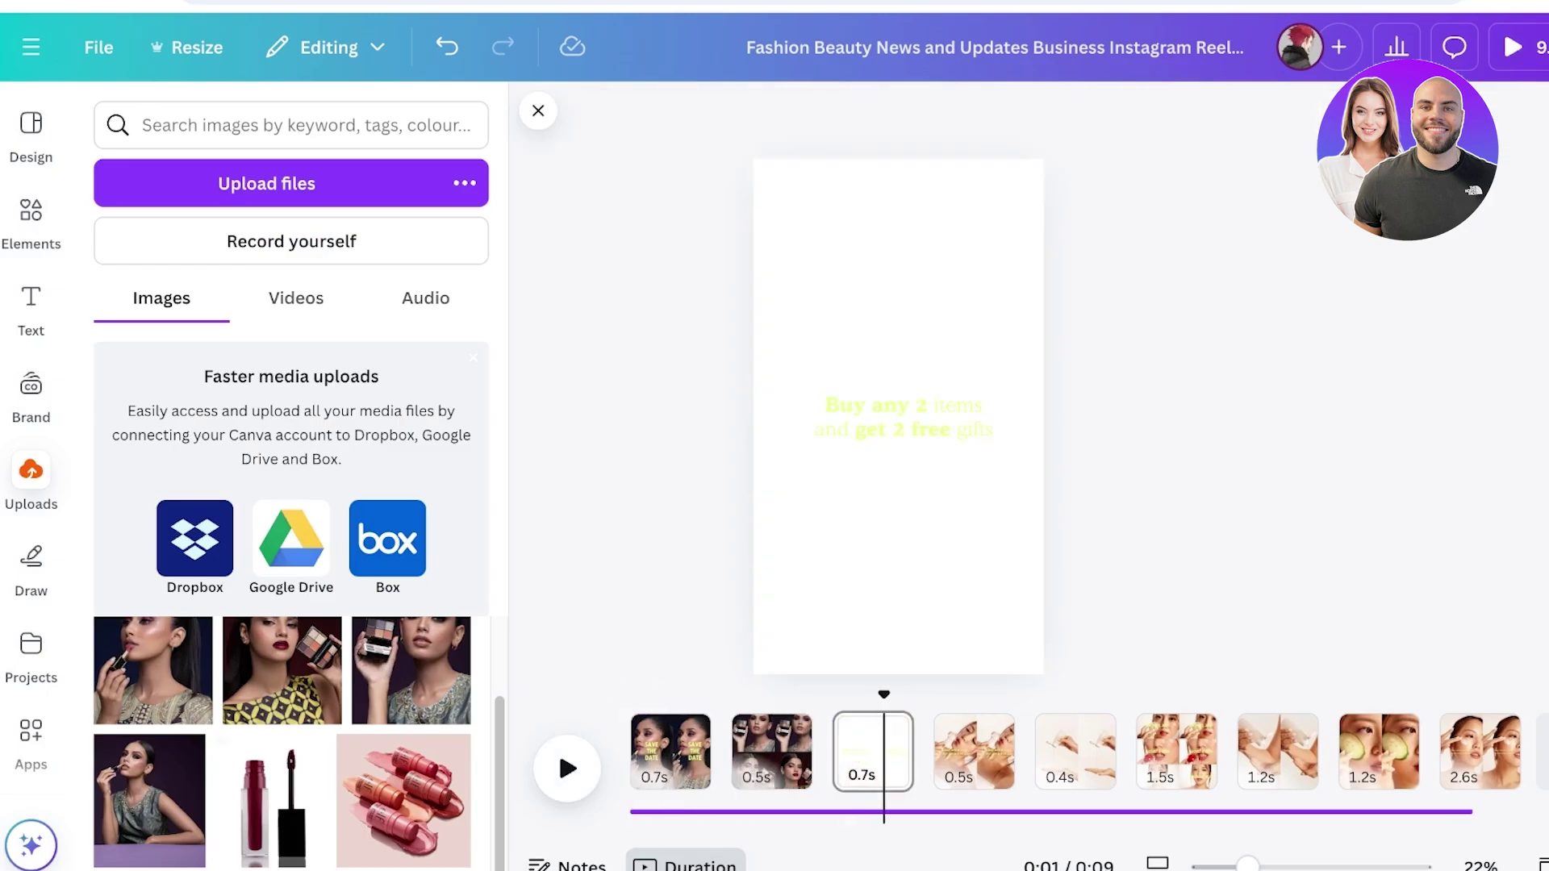
{"action": "left_click_drag", "start_coordinate": [149, 798], "coordinate": [936, 577]}
{"action": "left_click_drag", "start_coordinate": [937, 473], "coordinate": [937, 159]}
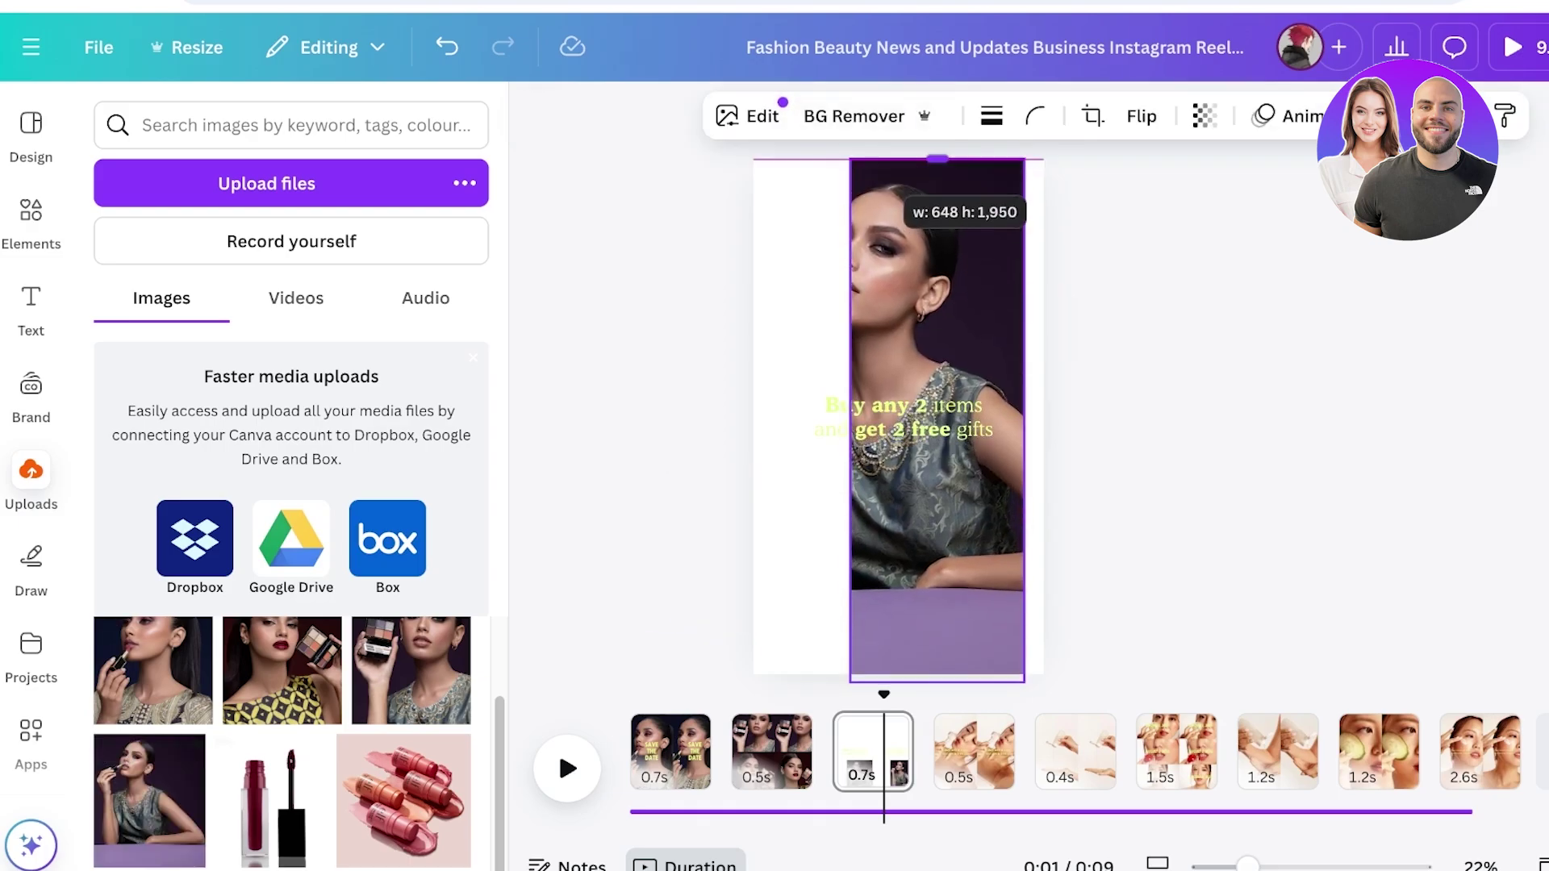
{"action": "left_click_drag", "start_coordinate": [849, 420], "coordinate": [739, 420]}
{"action": "left_click_drag", "start_coordinate": [1023, 420], "coordinate": [1057, 414]}
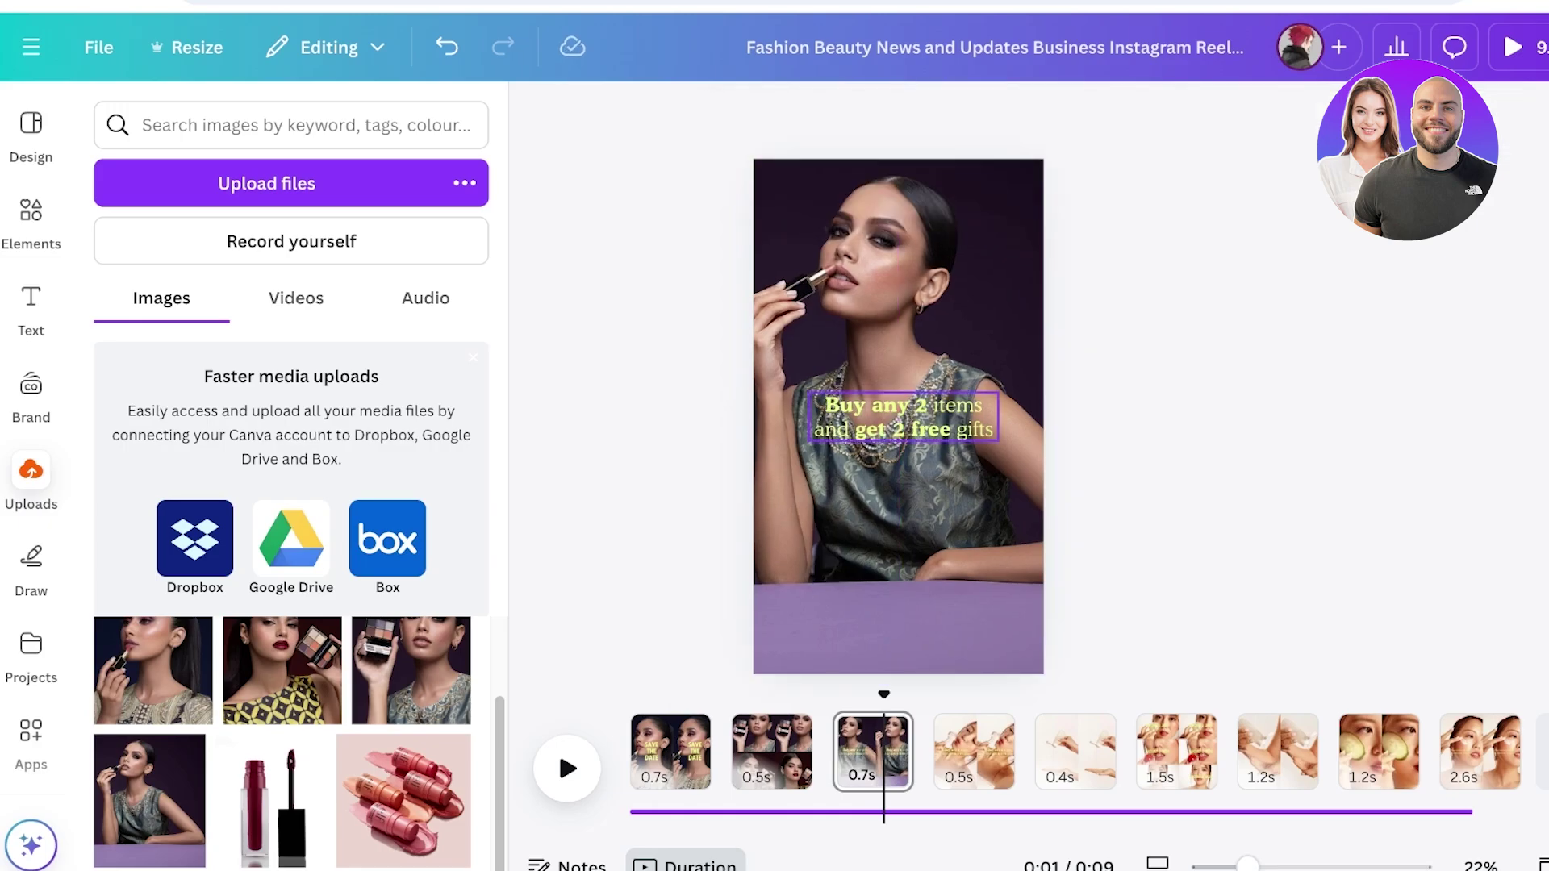
Change the third scene's offer text to "Upto 70% OFF".
{"action": "left_click", "coordinate": [904, 417]}
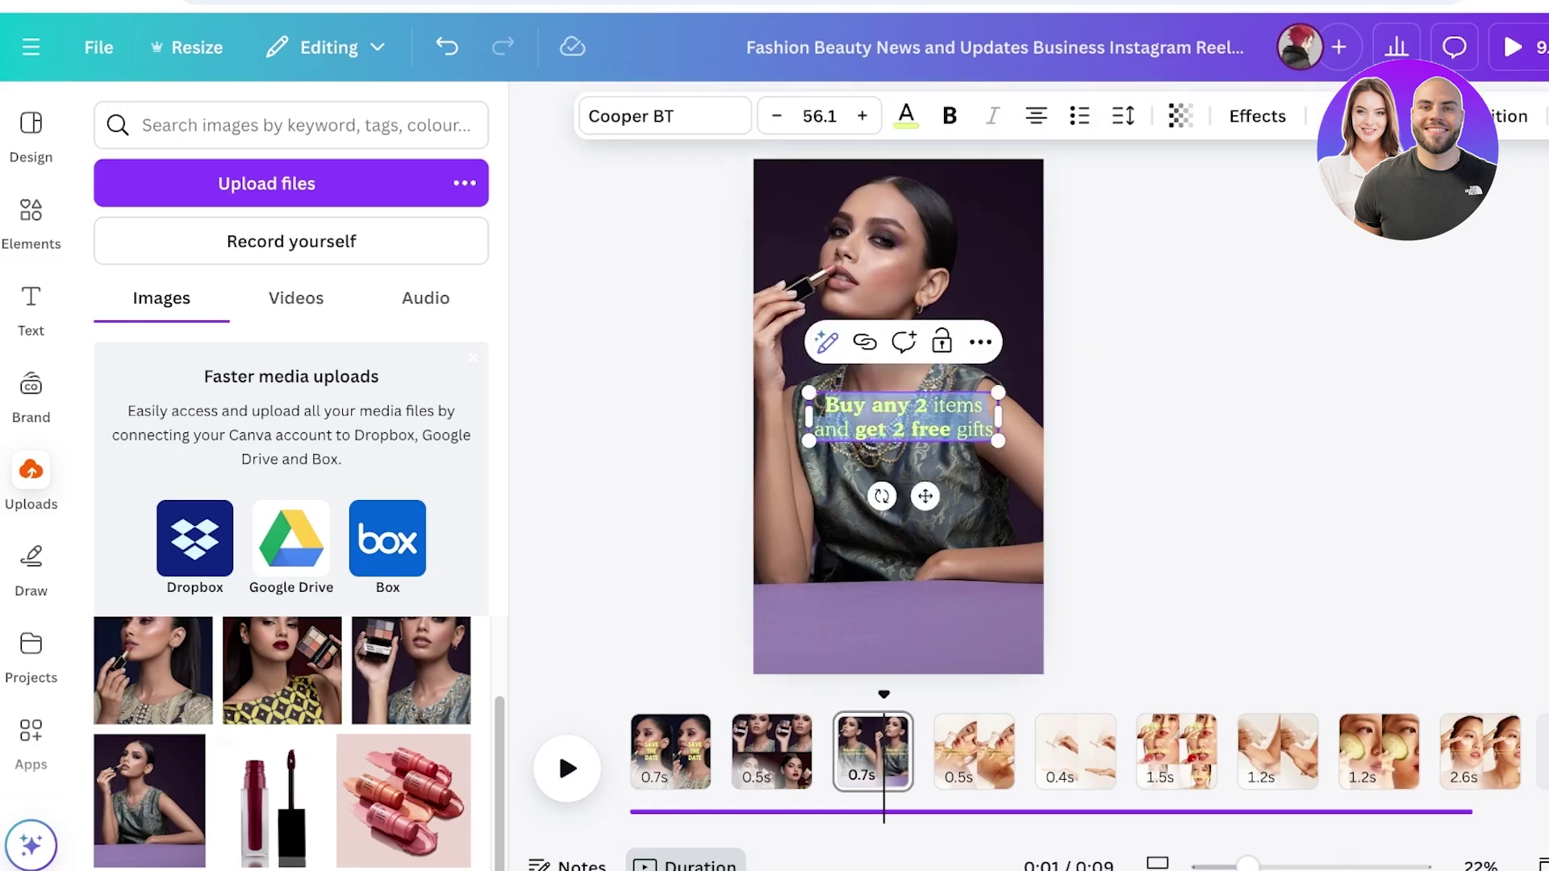
{"action": "type", "text": "Upto 70% OFF"}
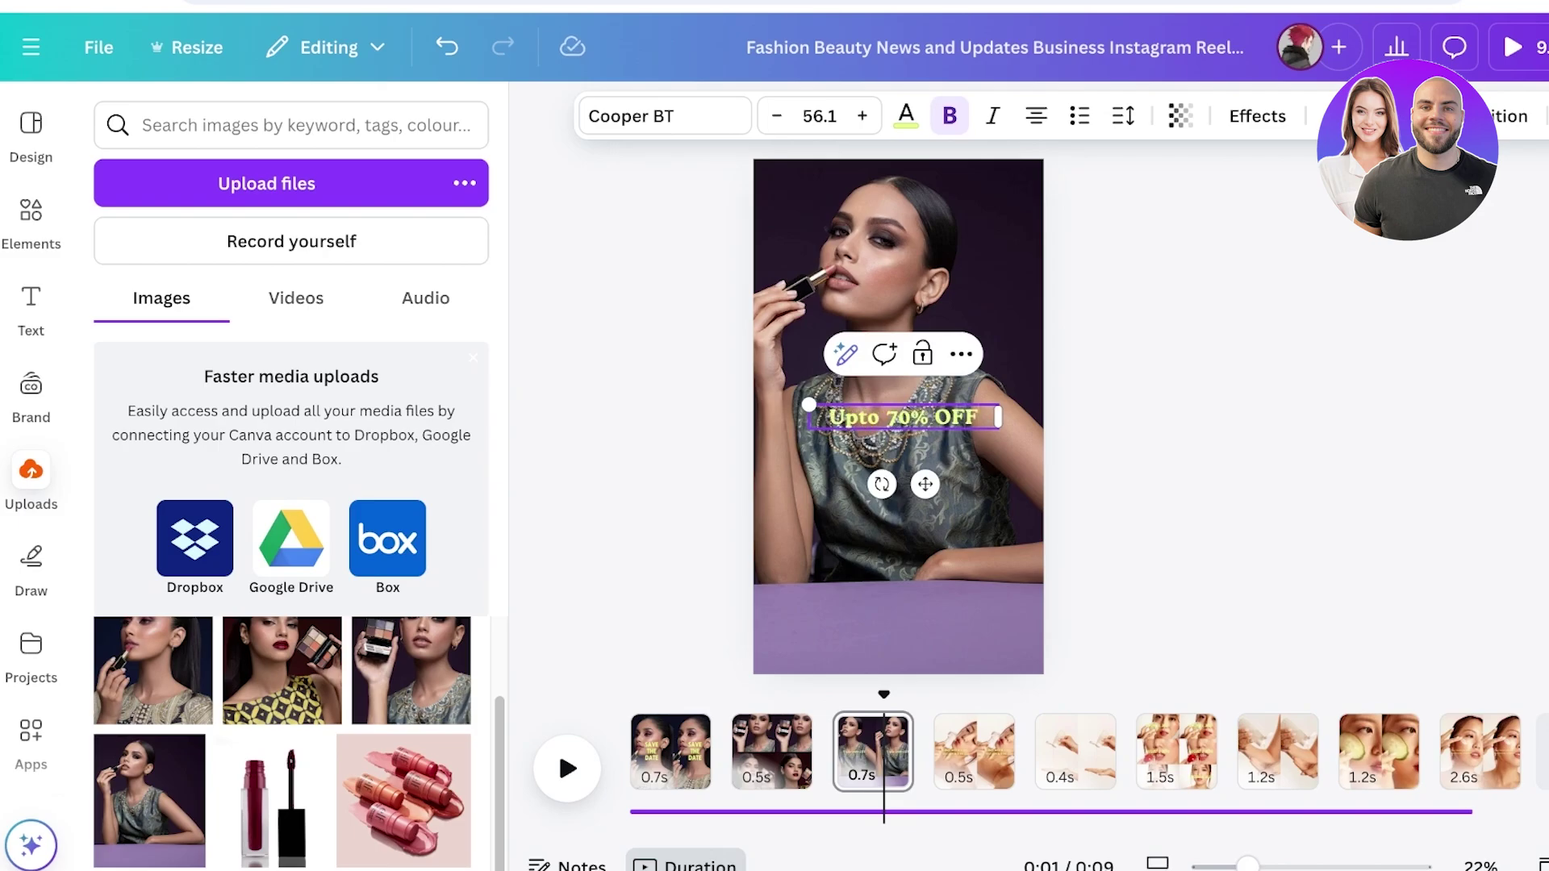
{"action": "left_click", "coordinate": [1129, 548]}
Change the fourth scene's offer text to "BUY MORE SAVE MORE".
{"action": "left_click", "coordinate": [988, 750]}
{"action": "left_click", "coordinate": [928, 492]}
{"action": "left_click", "coordinate": [904, 417]}
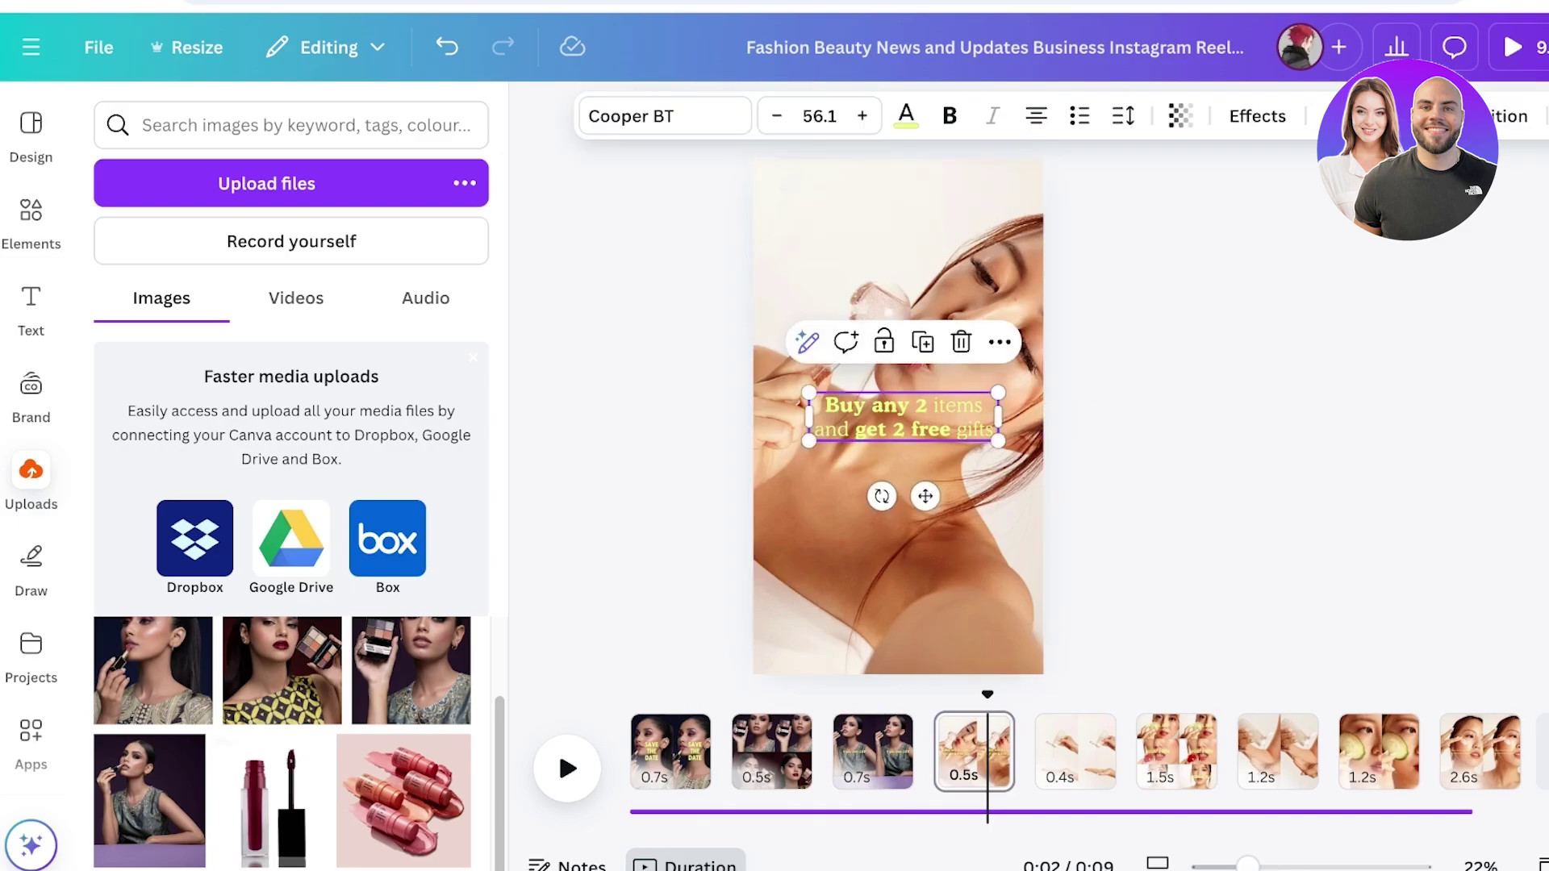
{"action": "type", "text": "BUY"}
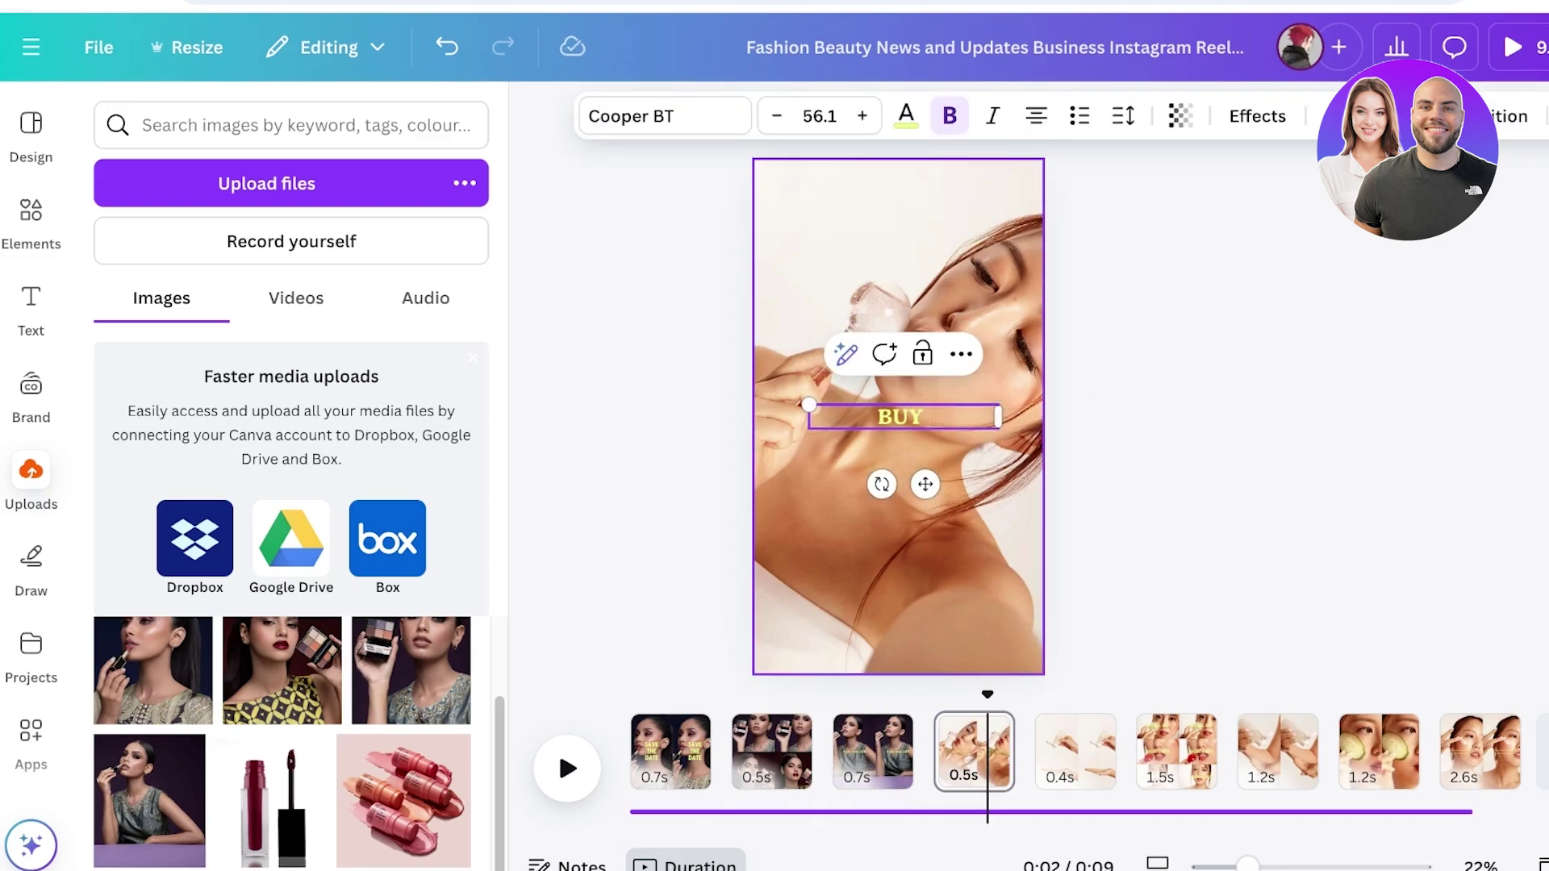
{"action": "type", "text": " MORE"}
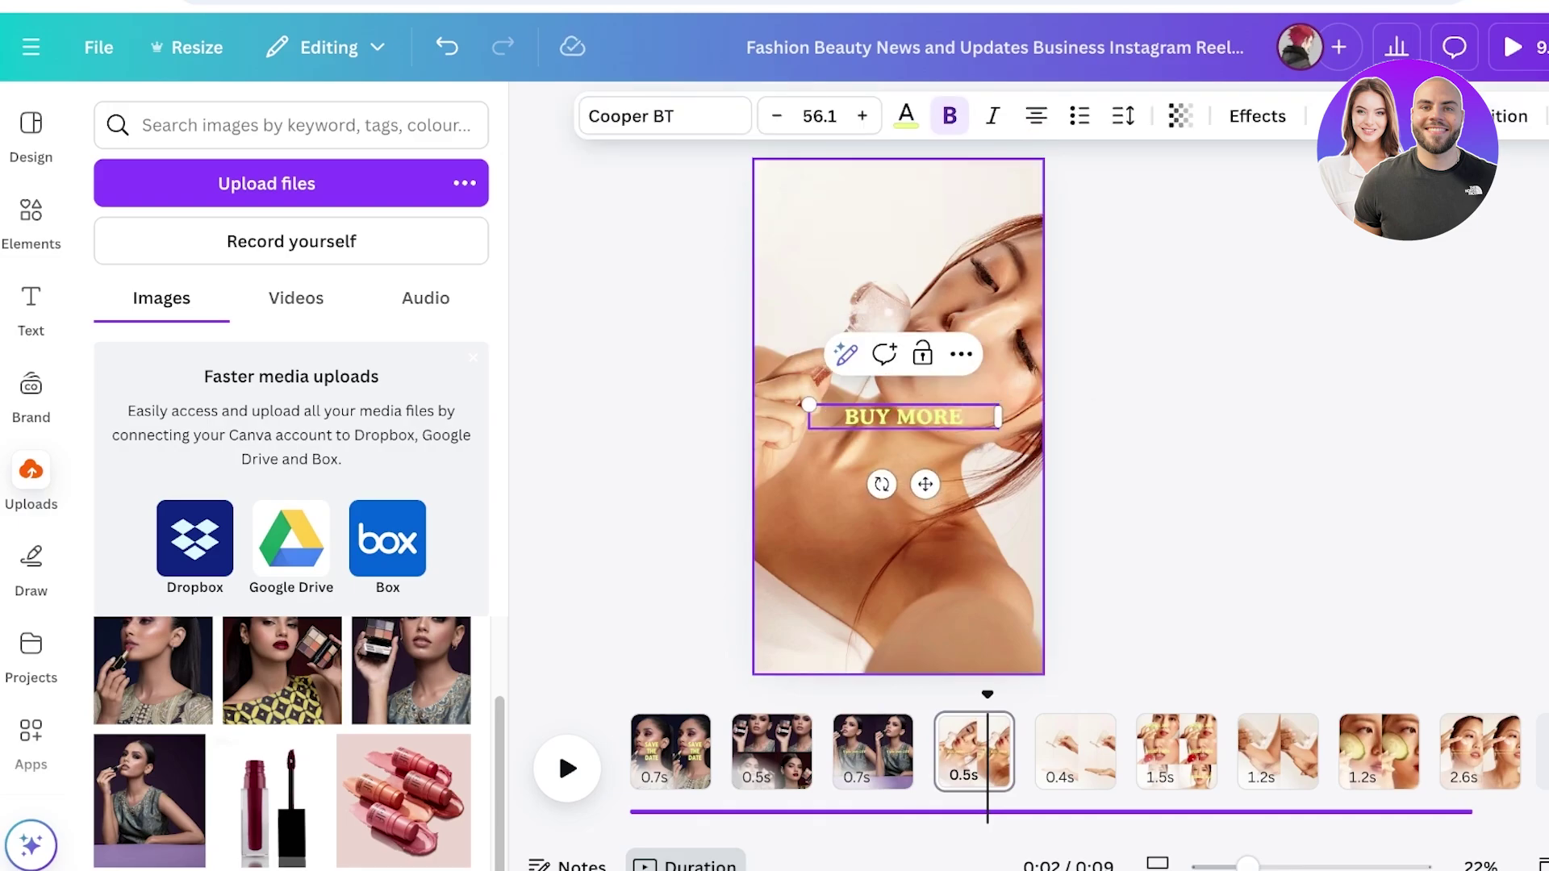
{"action": "type", "text": " SAVE MORE"}
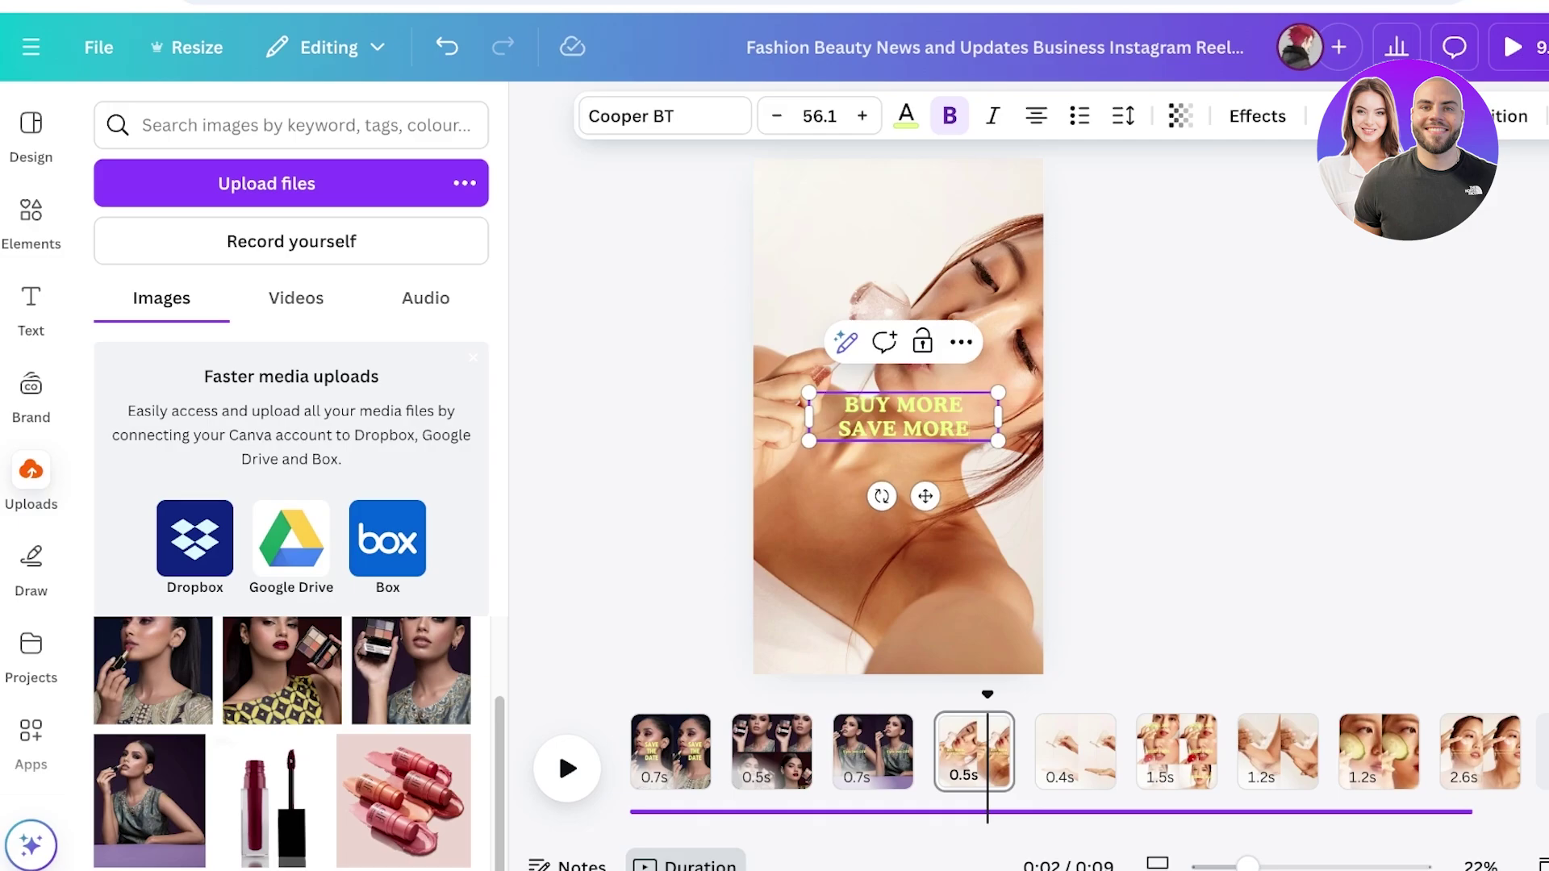
Replace the fourth scene's photo with the uploaded close-up portrait of the model holding an eyeshadow palette.
{"action": "left_click", "coordinate": [1026, 440]}
{"action": "key", "text": "Delete"}
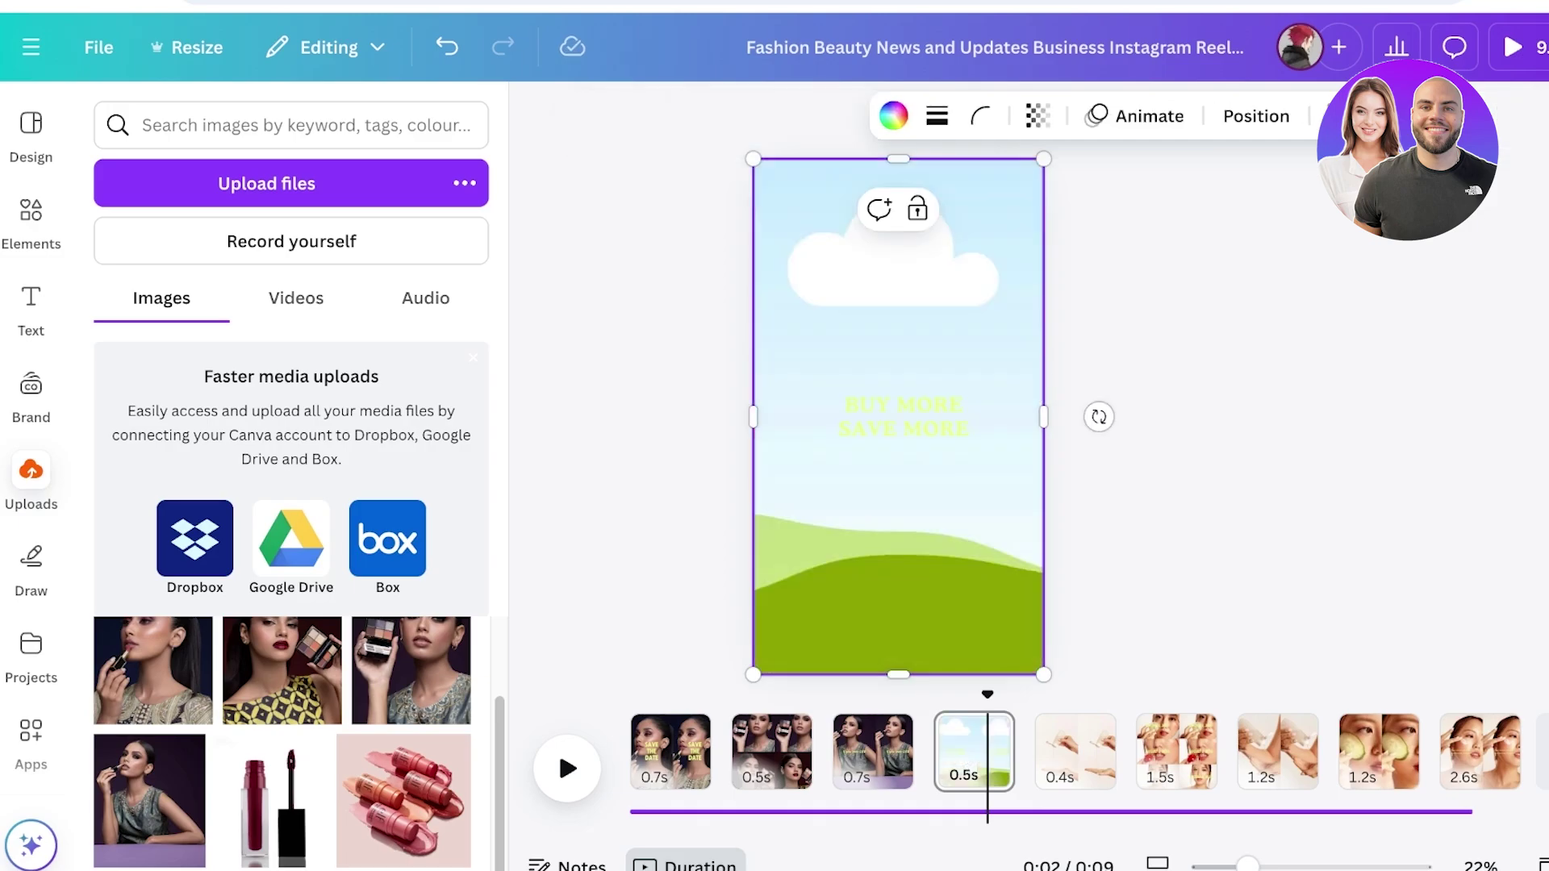
{"action": "scroll", "coordinate": [308, 754], "scroll_direction": "down", "scroll_amount": 2}
{"action": "left_click_drag", "start_coordinate": [309, 799], "coordinate": [897, 419]}
Remove the lotion-pouring photo from the fifth scene and delete that emptied scene from the reel.
{"action": "left_click", "coordinate": [1059, 766]}
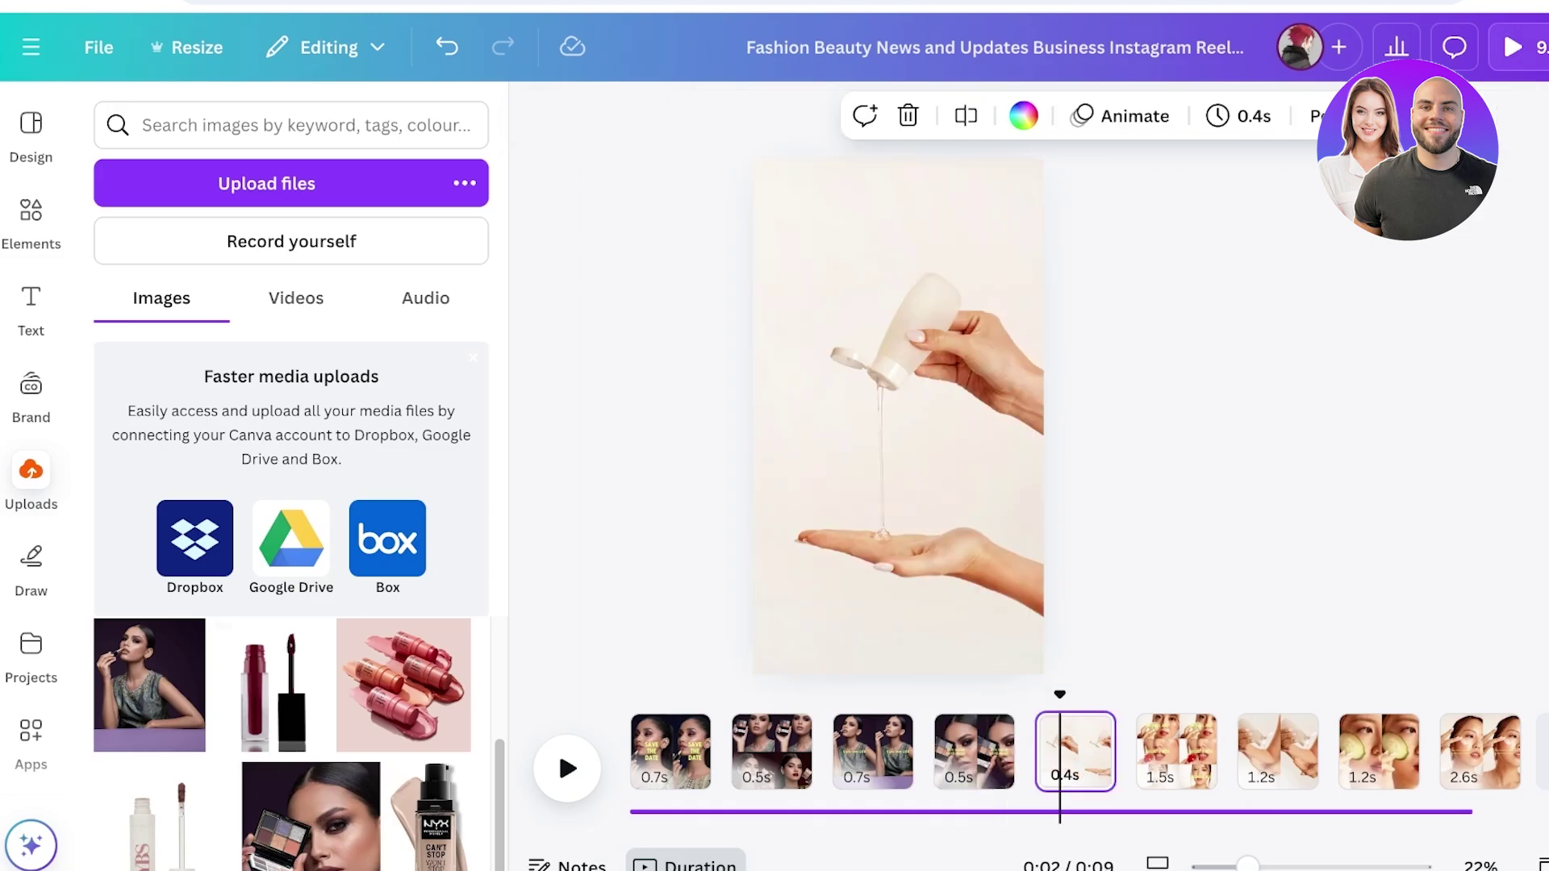
{"action": "left_click", "coordinate": [897, 428]}
{"action": "key", "text": "Delete"}
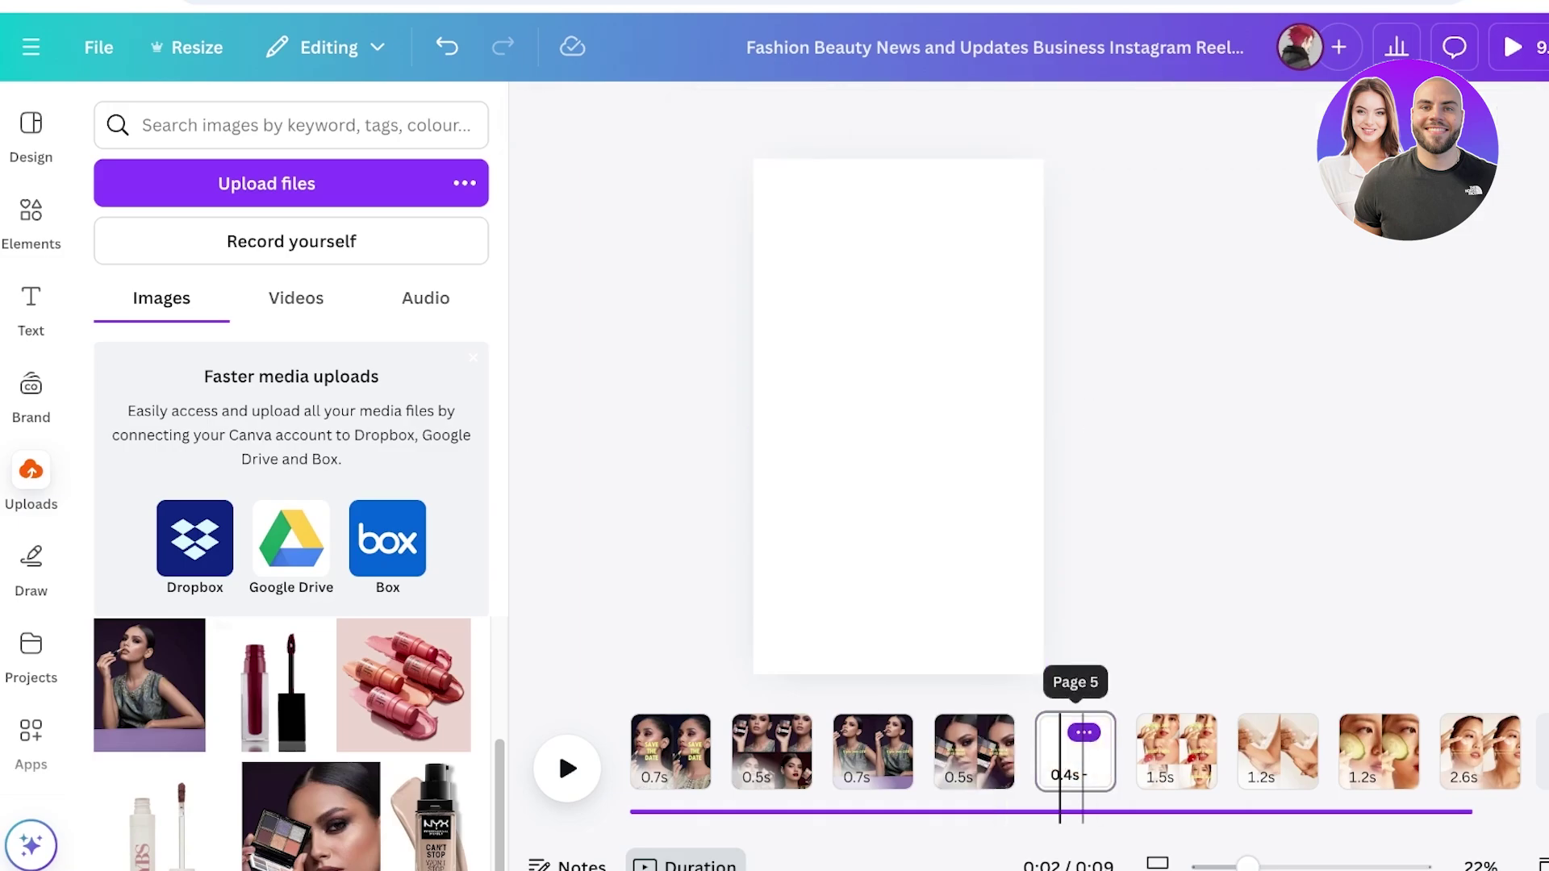
{"action": "left_click", "coordinate": [1083, 732]}
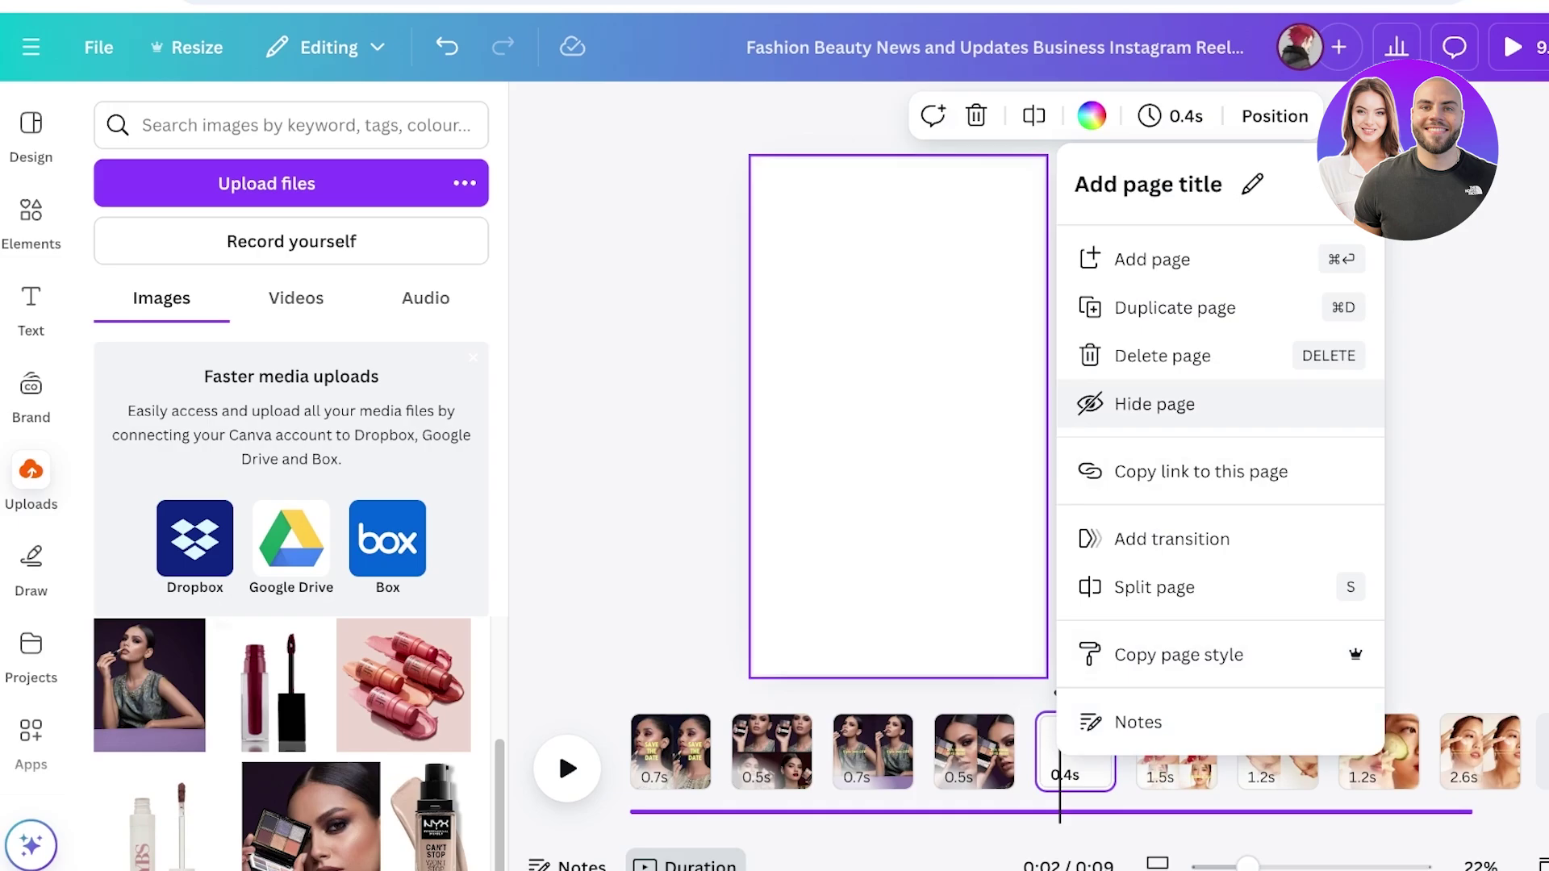
{"action": "left_click", "coordinate": [1129, 352]}
{"action": "left_click_drag", "start_coordinate": [1394, 598], "coordinate": [1249, 699]}
{"action": "left_click", "coordinate": [1089, 730]}
{"action": "key", "text": "Escape"}
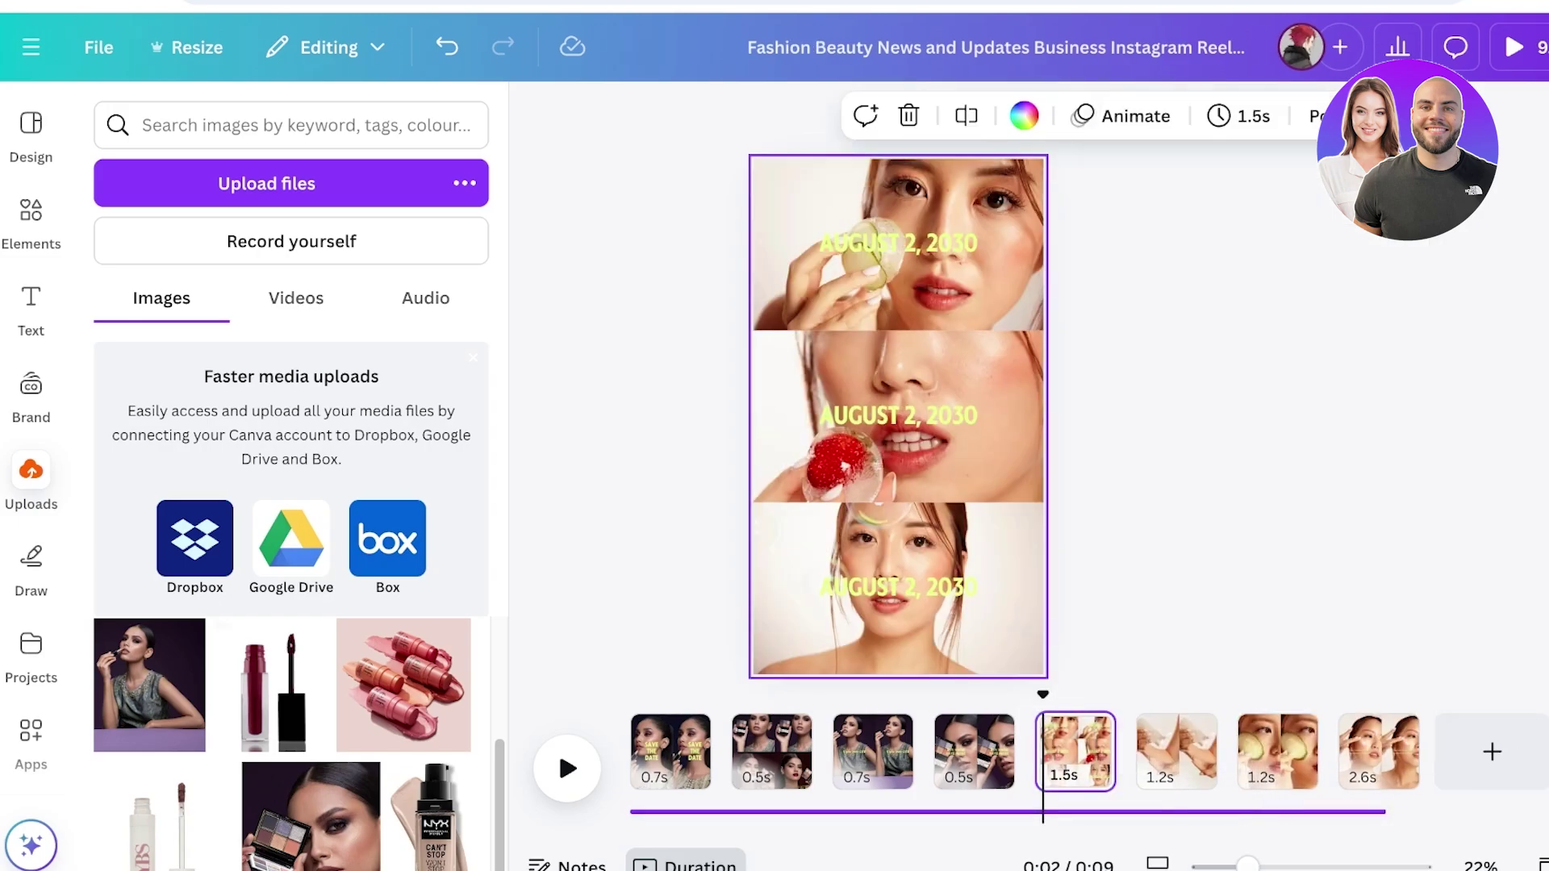
Delete the three template scenes that follow the AUGUST 2, 2030 scene.
{"action": "left_click", "coordinate": [1151, 754]}
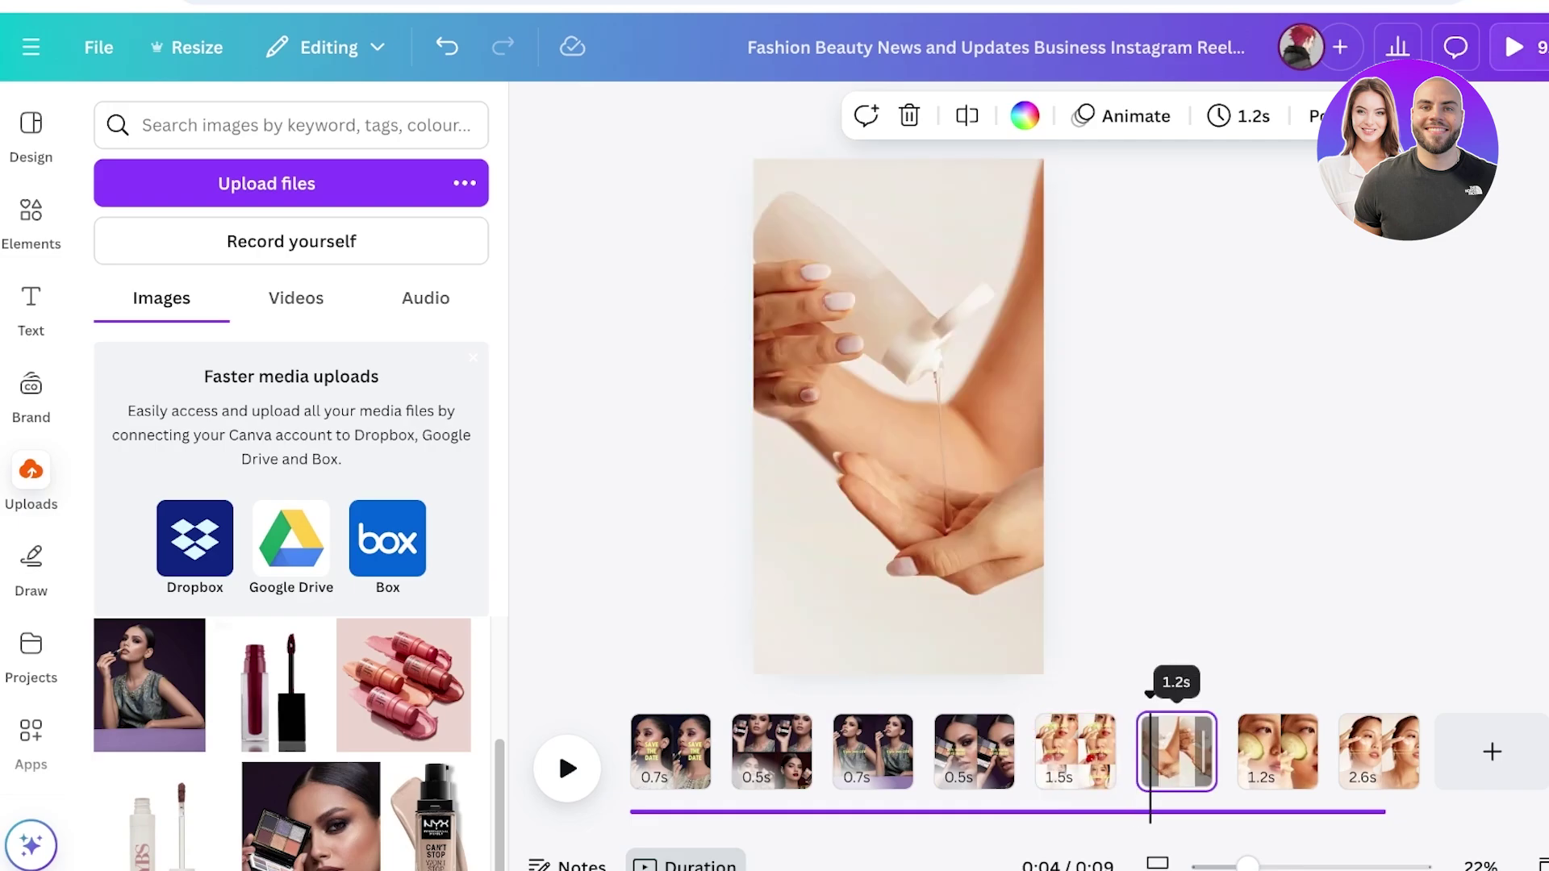
{"action": "right_click", "coordinate": [1155, 757]}
{"action": "left_click", "coordinate": [1262, 312]}
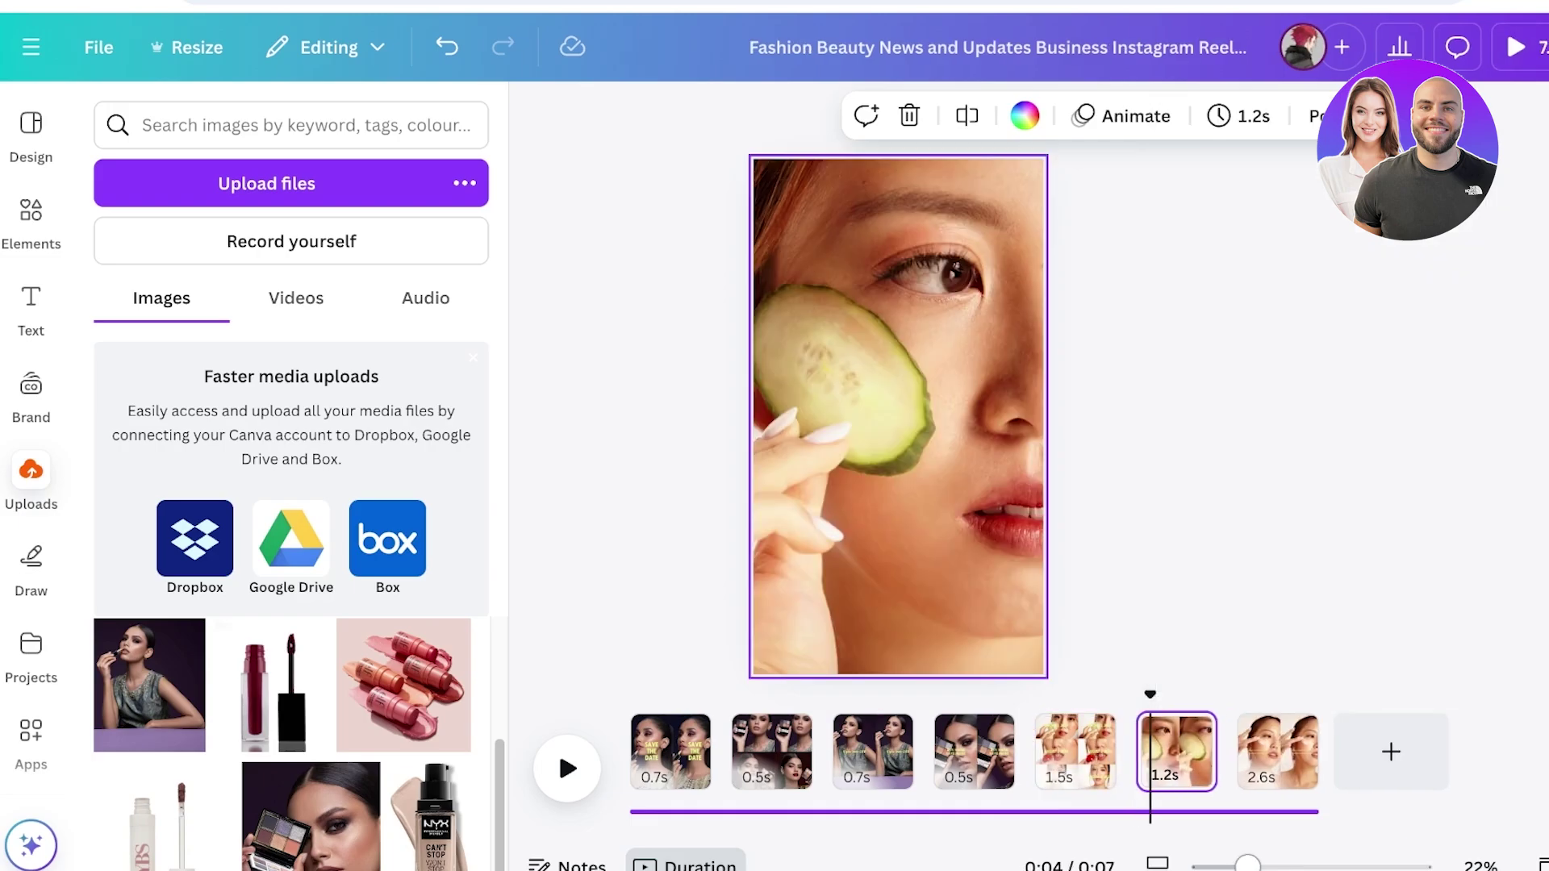
{"action": "left_click", "coordinate": [1202, 725]}
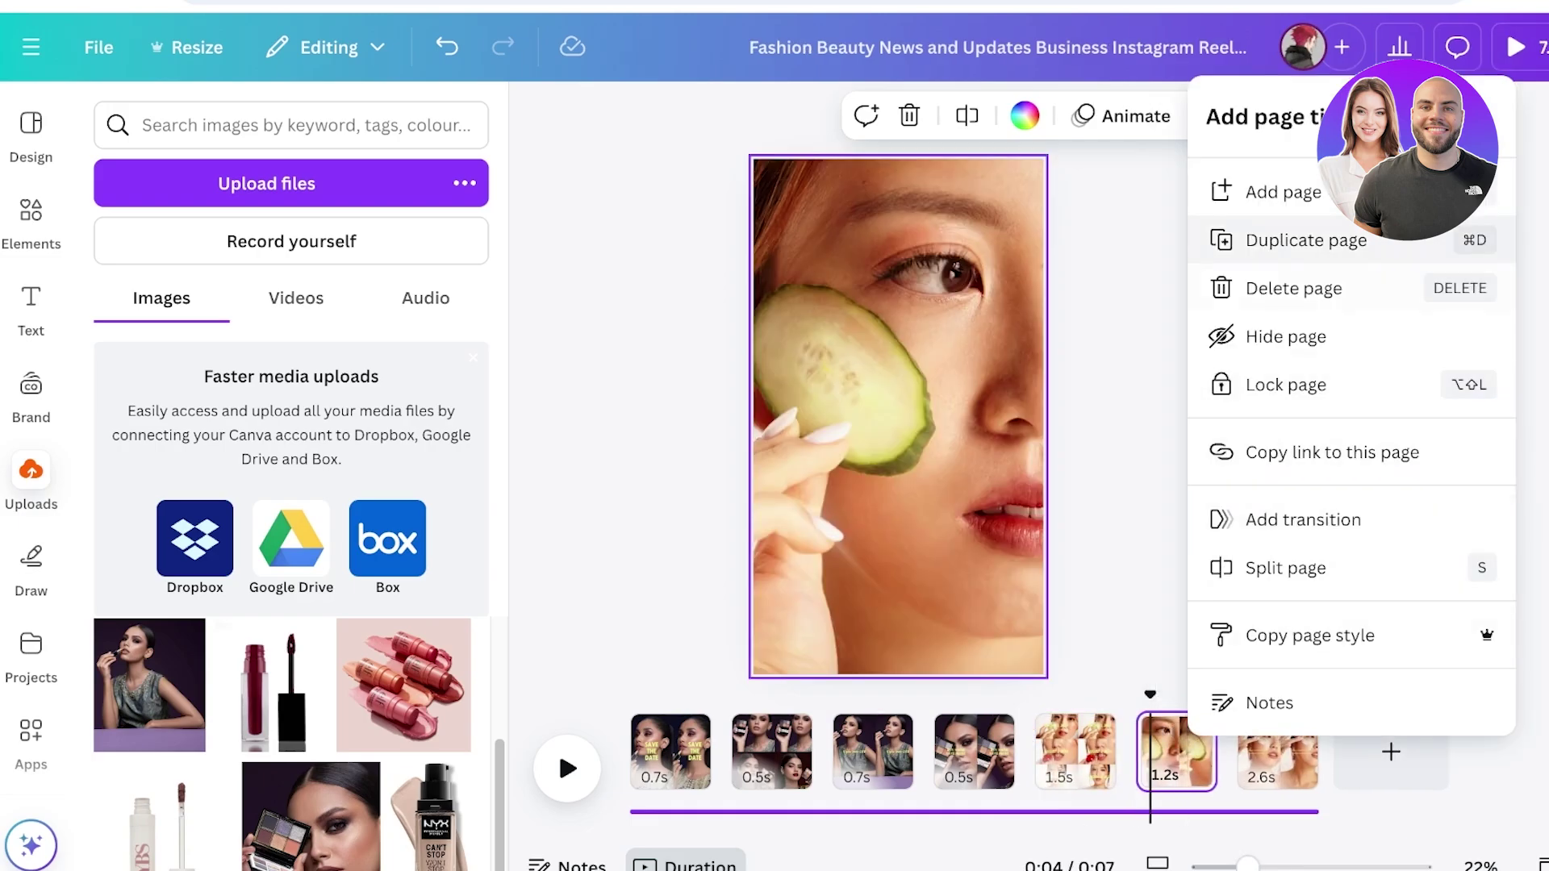
{"action": "left_click", "coordinate": [1293, 288]}
{"action": "left_click", "coordinate": [1184, 732]}
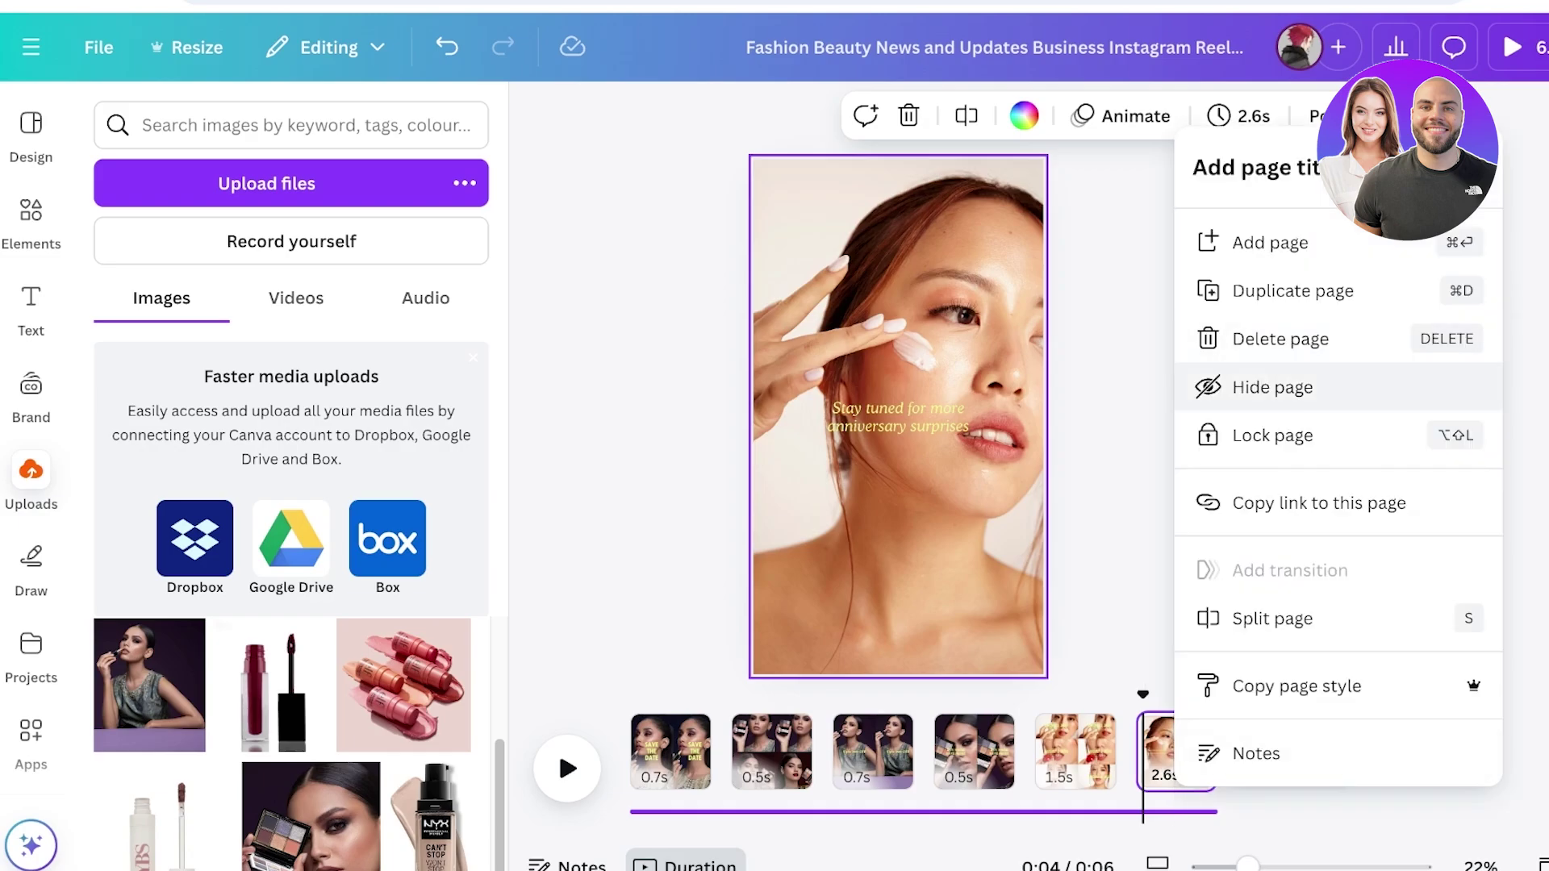
{"action": "left_click", "coordinate": [1278, 339]}
Clear the template photos from all three frames of the AUGUST 2, 2030 scene.
{"action": "left_click", "coordinate": [898, 542]}
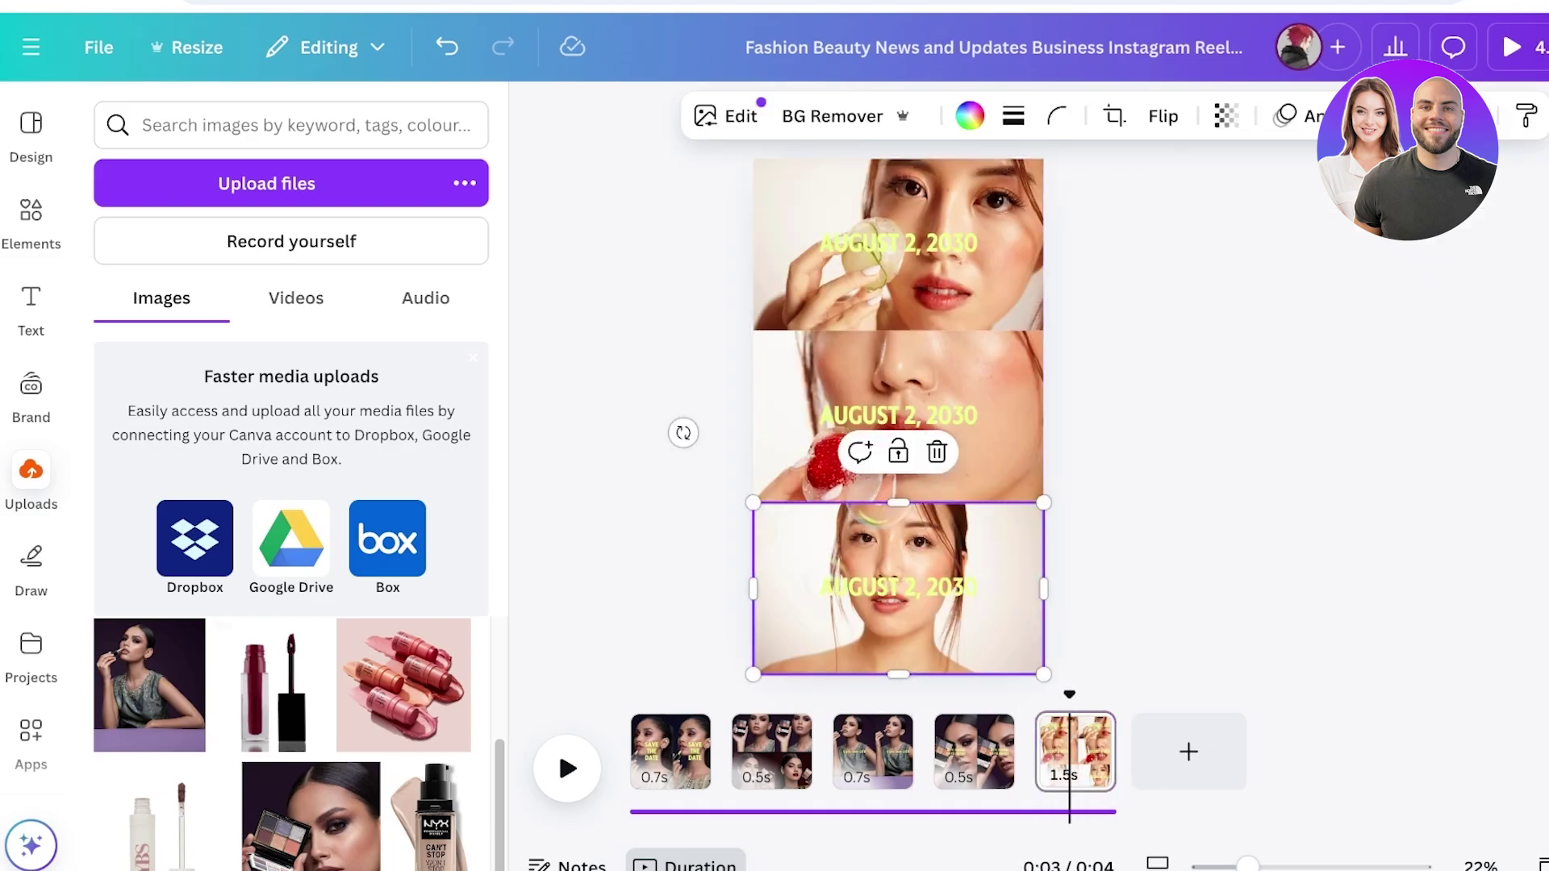
{"action": "key", "text": "Delete"}
{"action": "left_click", "coordinate": [898, 466]}
{"action": "key", "text": "Delete"}
{"action": "left_click", "coordinate": [898, 323]}
{"action": "key", "text": "Delete"}
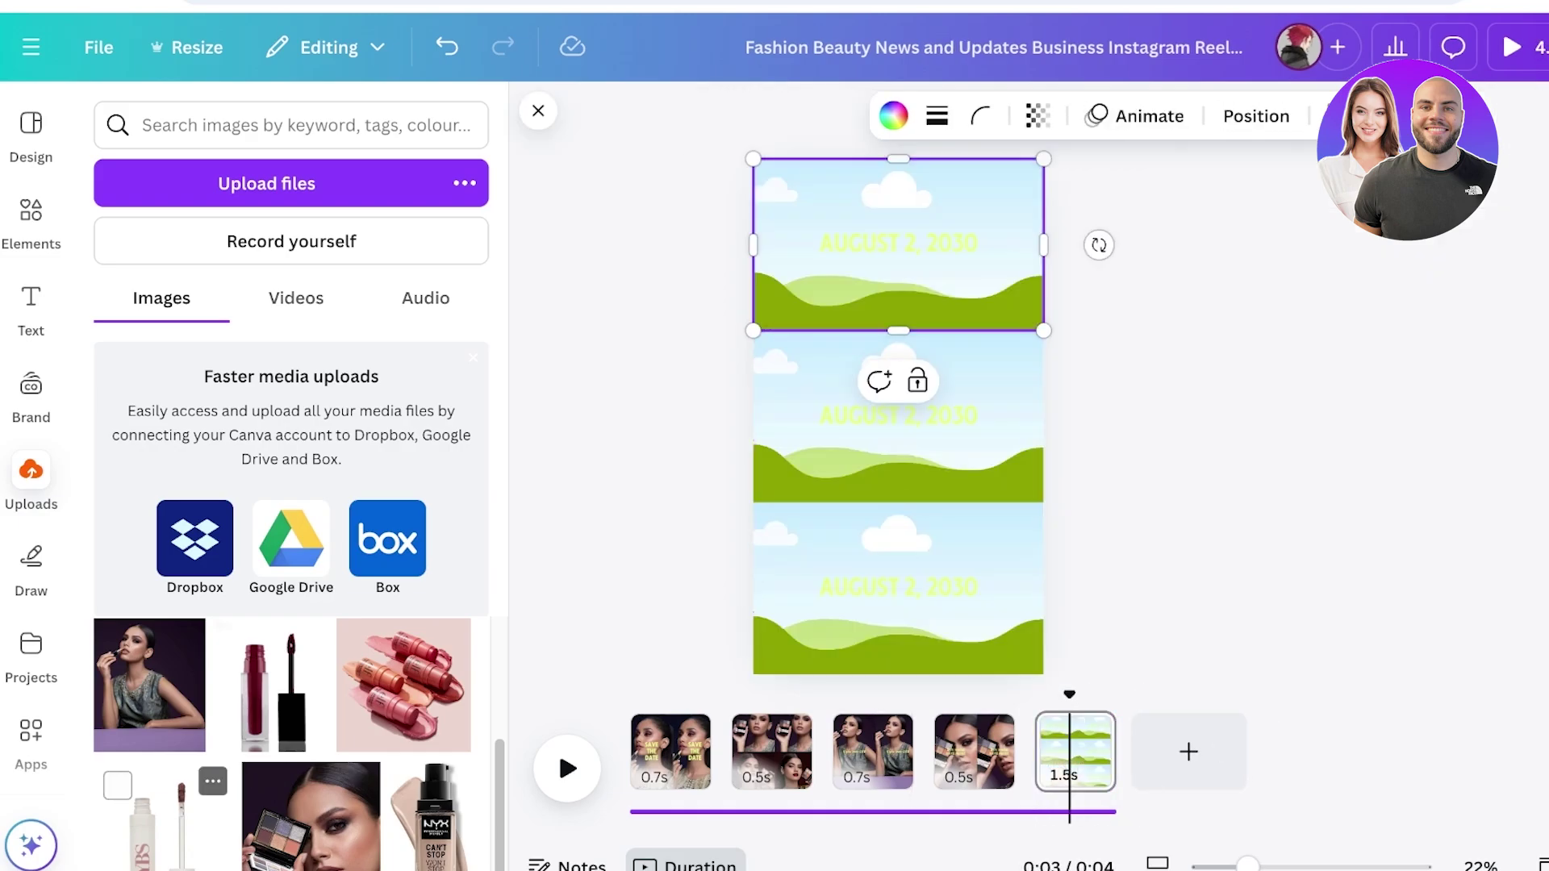
Fill the date scene's top frame with the uploaded dark-purple palette portrait and reposition its crop to show the face and palette.
{"action": "scroll", "coordinate": [290, 726], "scroll_direction": "down", "scroll_amount": 6}
{"action": "scroll", "coordinate": [290, 726], "scroll_direction": "up", "scroll_amount": 8}
{"action": "left_click_drag", "start_coordinate": [412, 764], "coordinate": [898, 295]}
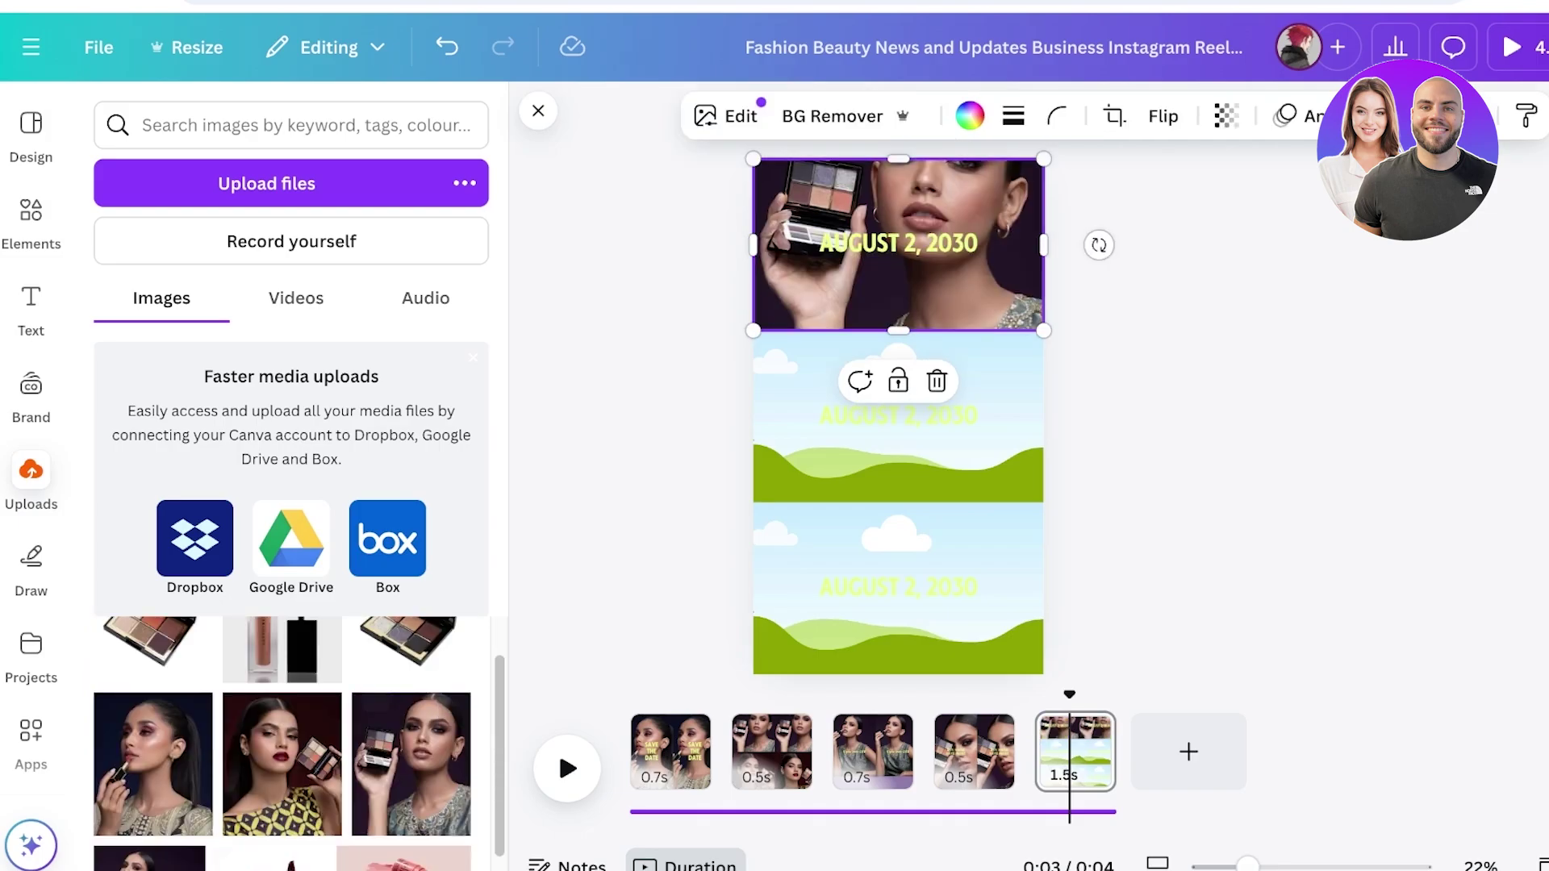
{"action": "double_click", "coordinate": [898, 244]}
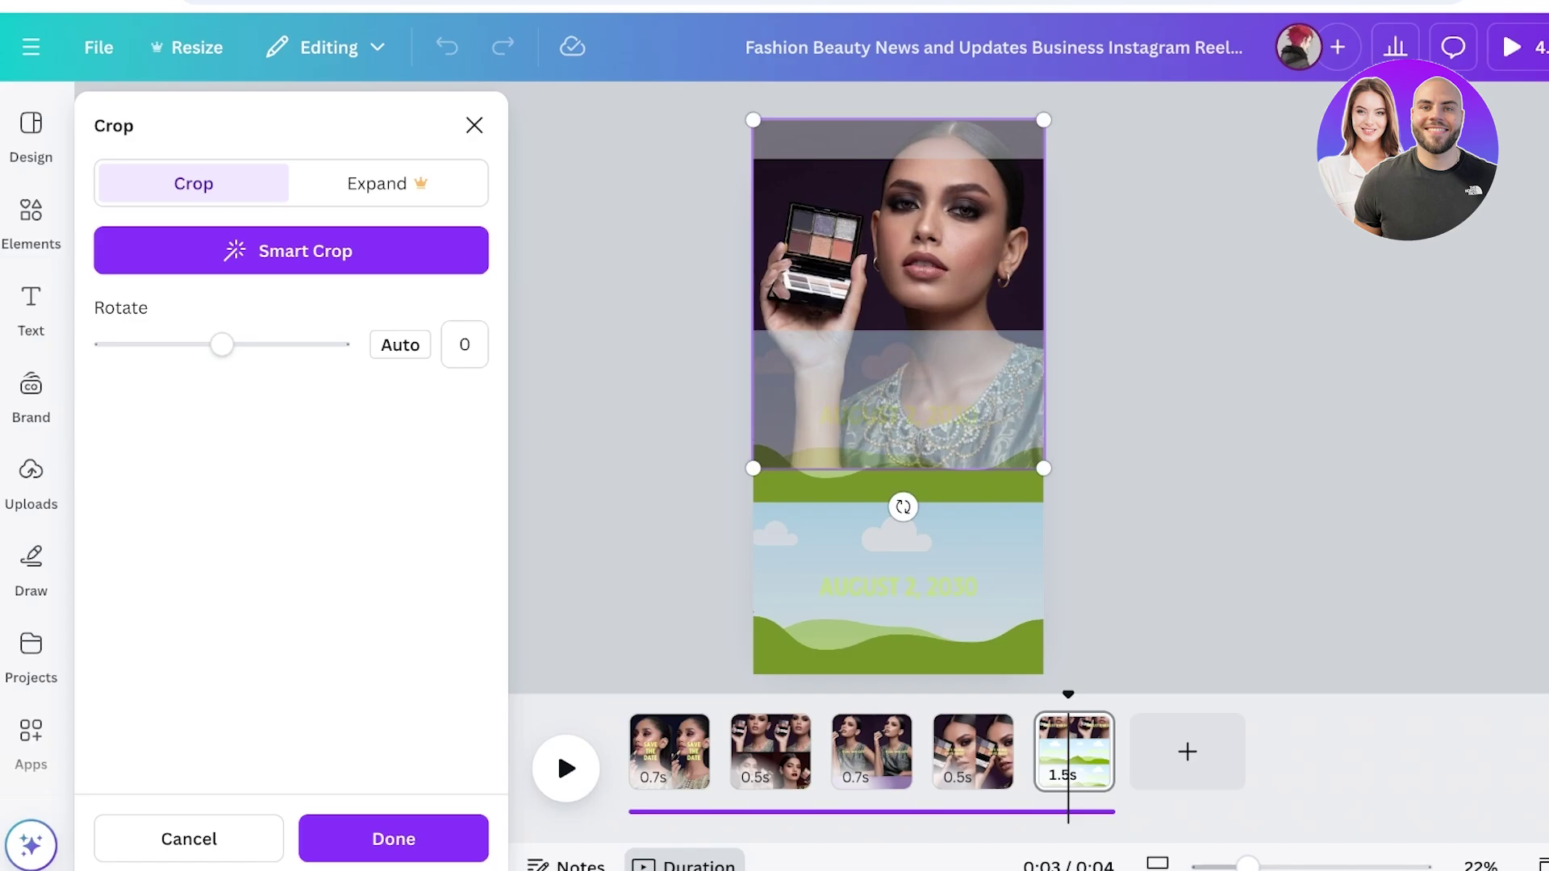
{"action": "left_click", "coordinate": [394, 839]}
Fill the date scene's middle frame with the red-lipped palette portrait, adjusting its crop, and the bottom frame with the close-up palette portrait.
{"action": "left_click_drag", "start_coordinate": [282, 764], "coordinate": [898, 462]}
{"action": "double_click", "coordinate": [898, 416]}
{"action": "left_click", "coordinate": [394, 838]}
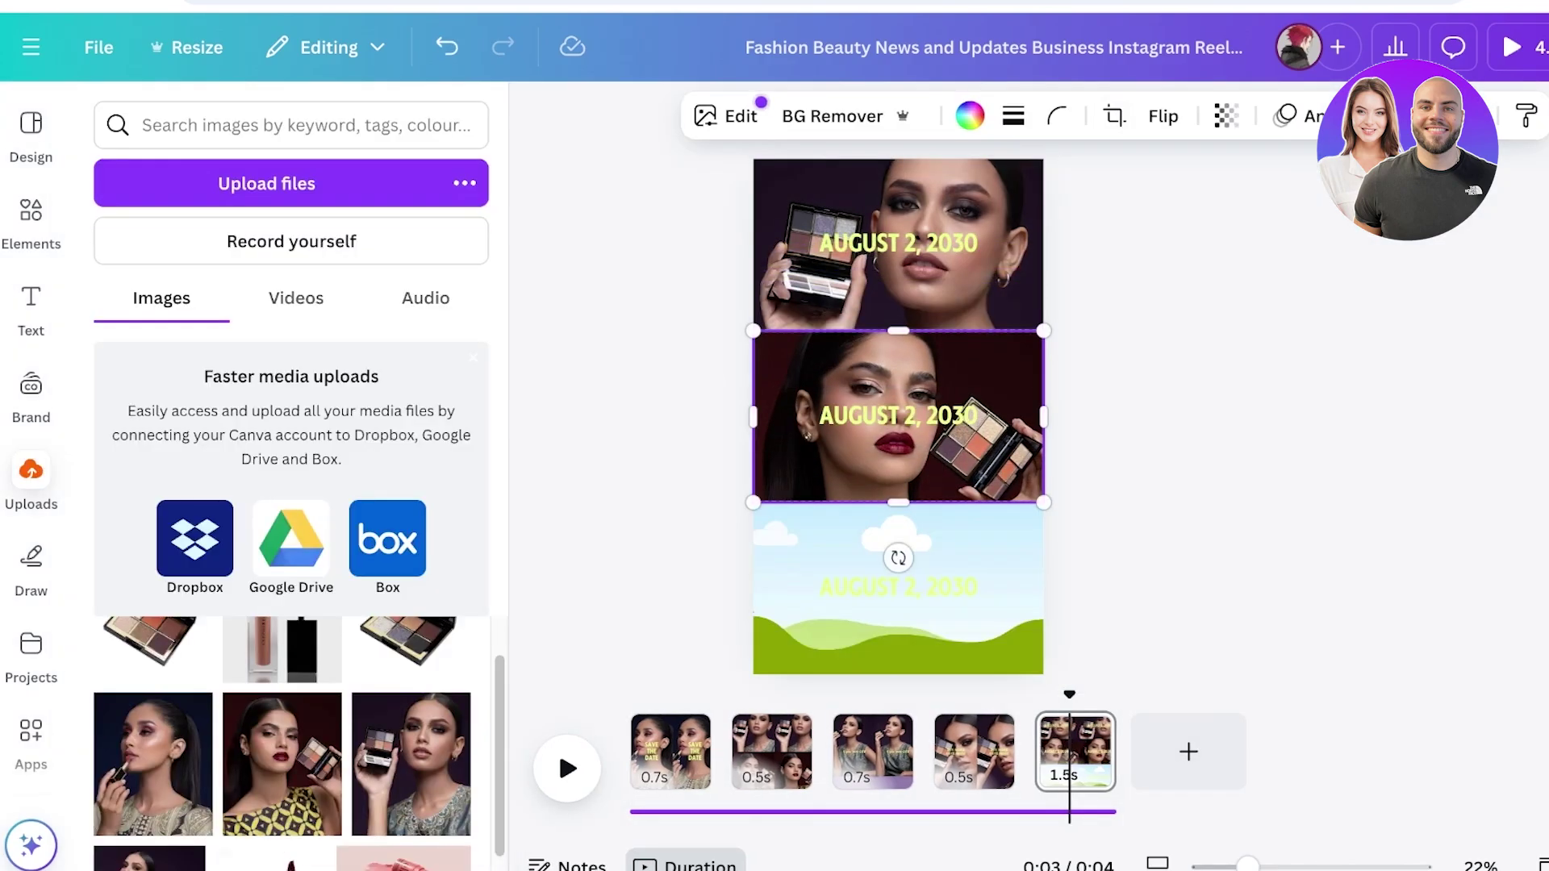
{"action": "scroll", "coordinate": [283, 764], "scroll_direction": "down", "scroll_amount": 5}
{"action": "left_click_drag", "start_coordinate": [311, 742], "coordinate": [911, 587]}
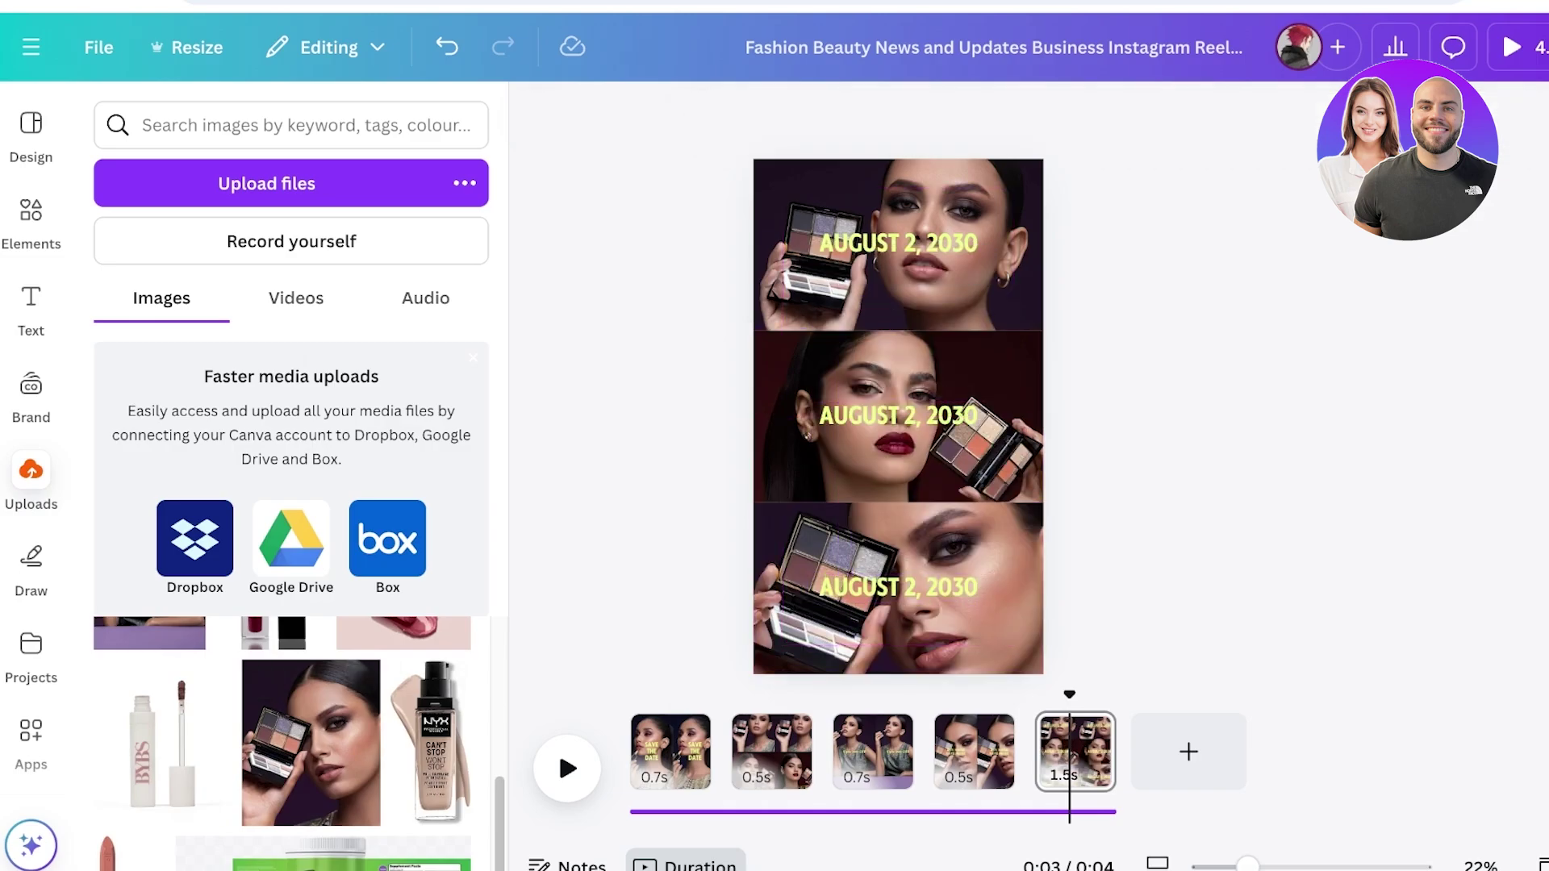
{"action": "left_click", "coordinate": [898, 243]}
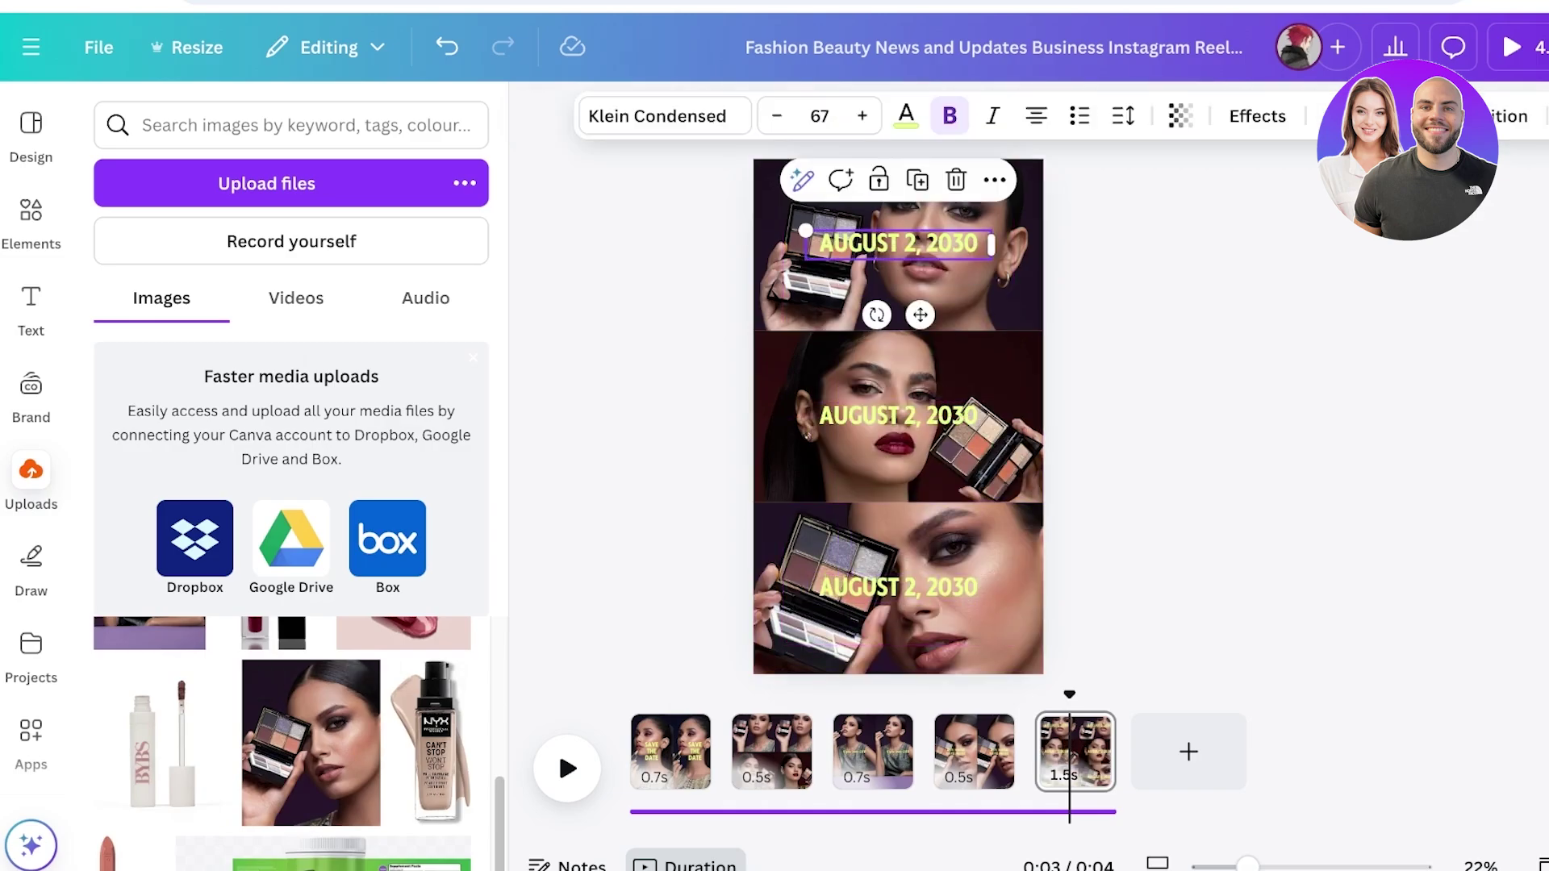
{"action": "double_click", "coordinate": [897, 244]}
{"action": "left_click", "coordinate": [898, 243]}
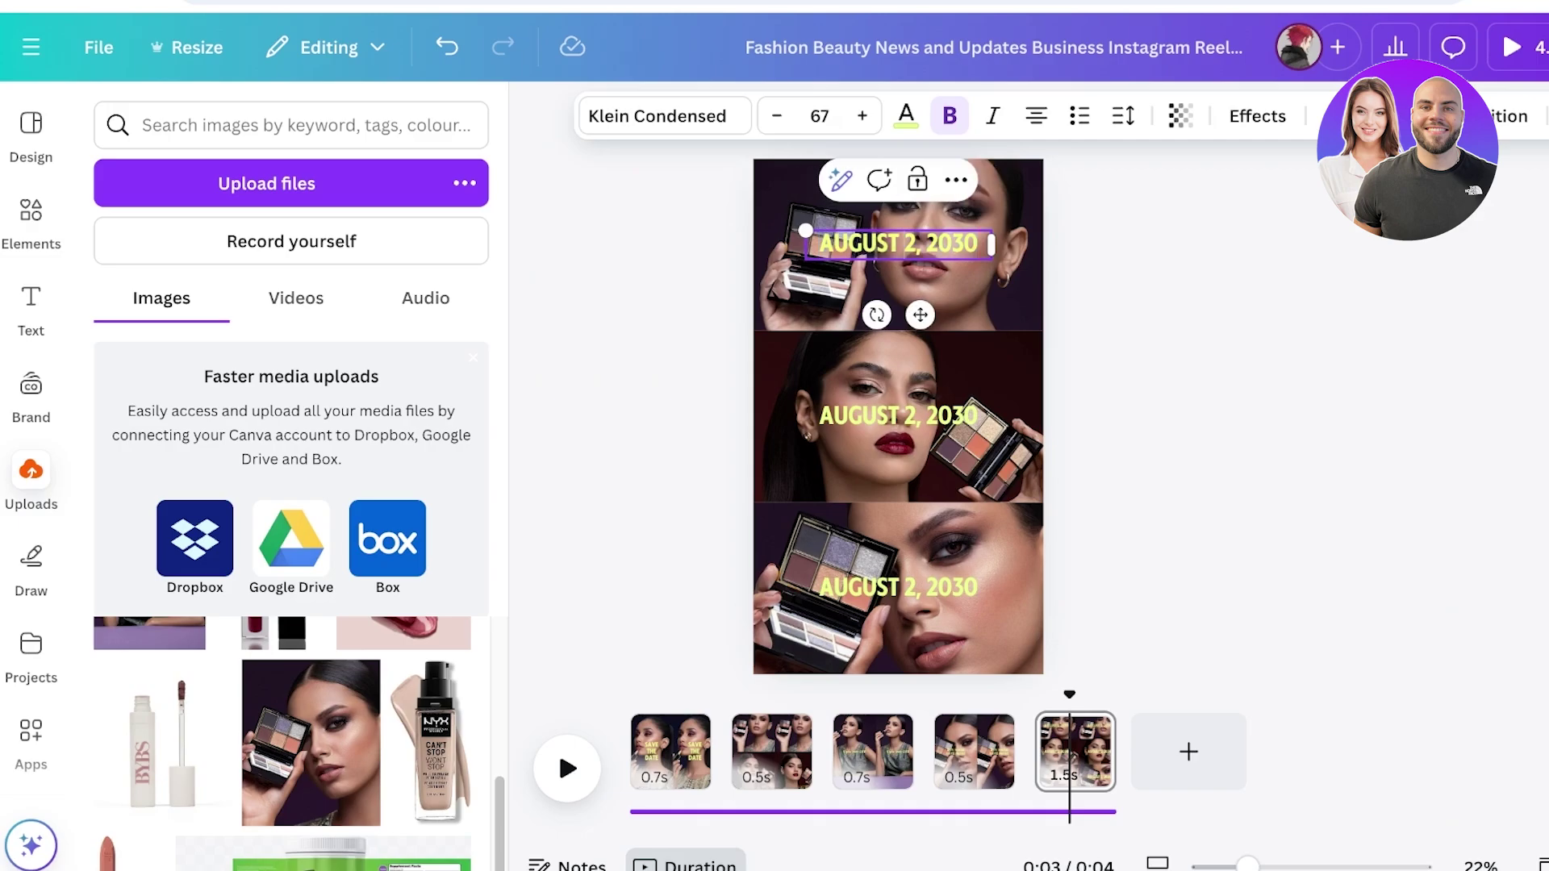
Preview the whole reel from the start, and try adding a blank scene at the end before removing it.
{"action": "left_click_drag", "start_coordinate": [1070, 695], "coordinate": [630, 694]}
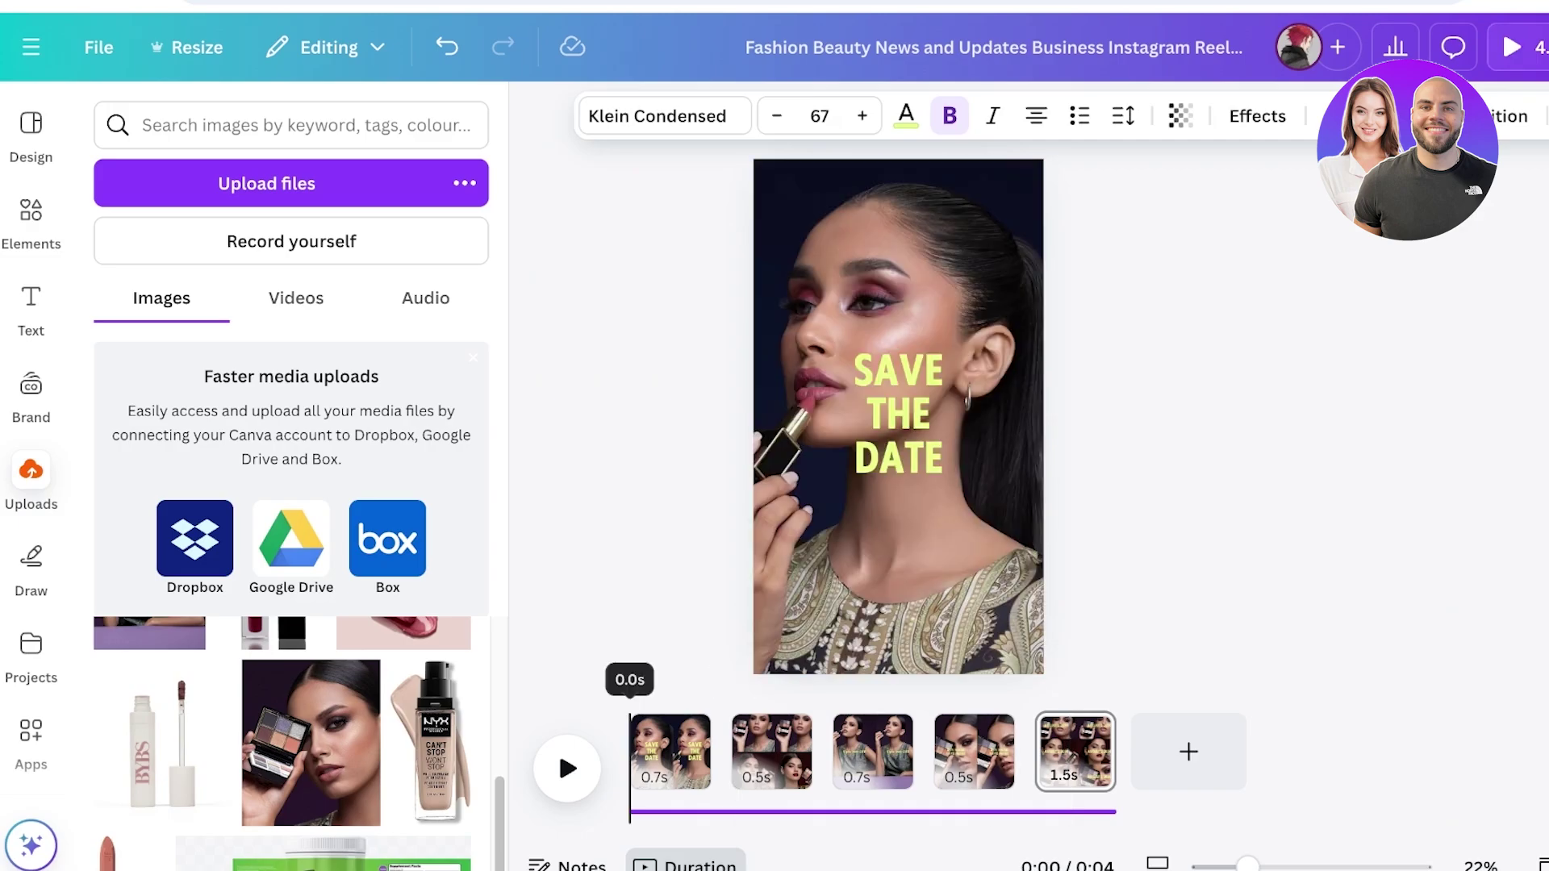
{"action": "left_click", "coordinate": [567, 768]}
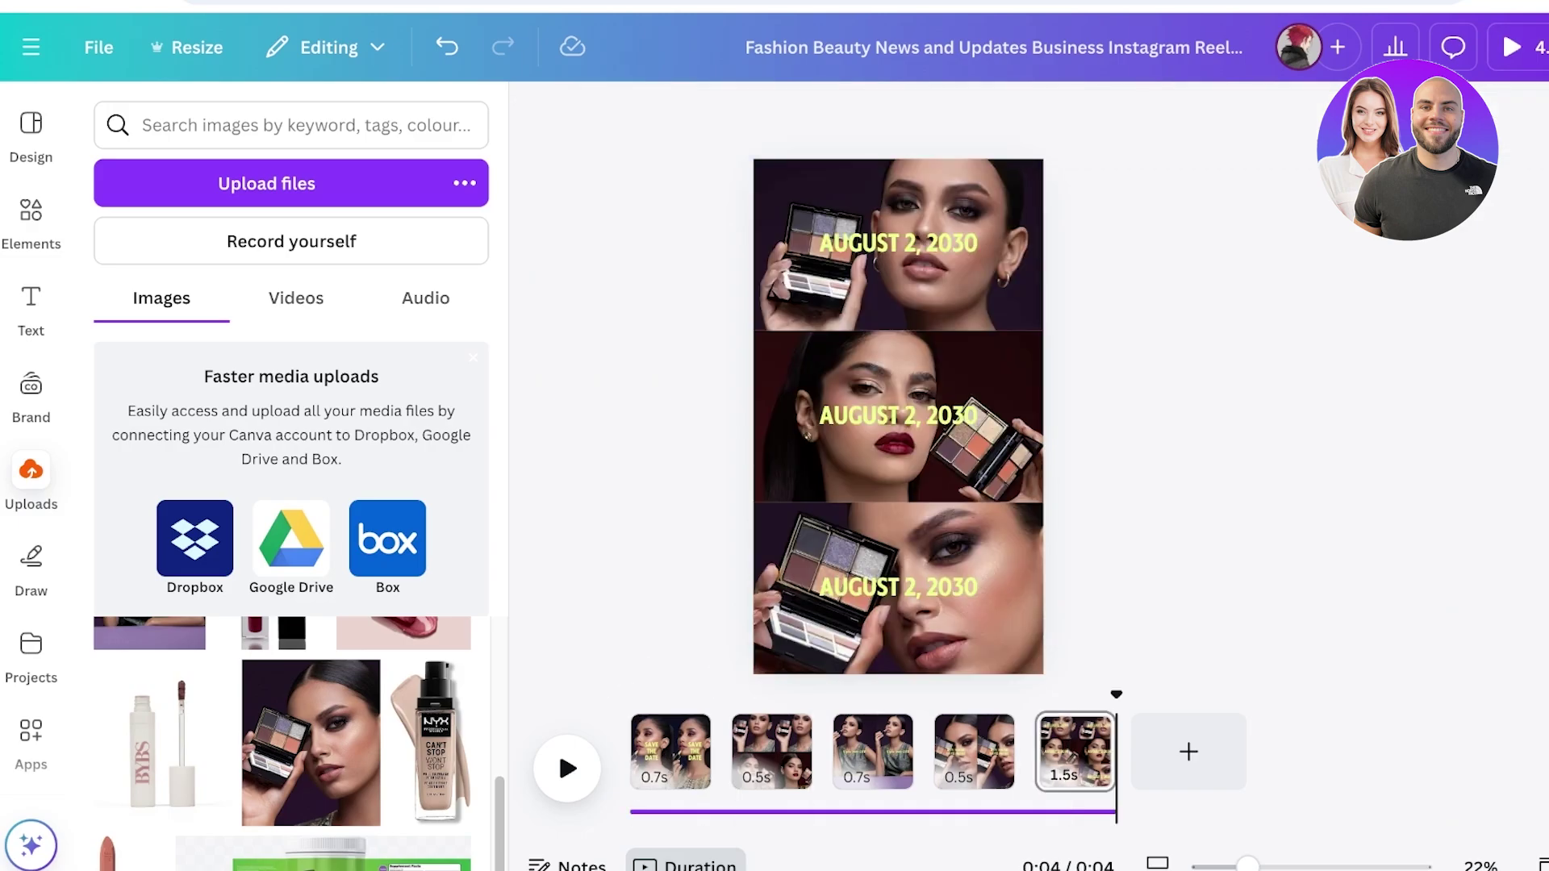
{"action": "left_click", "coordinate": [1189, 752]}
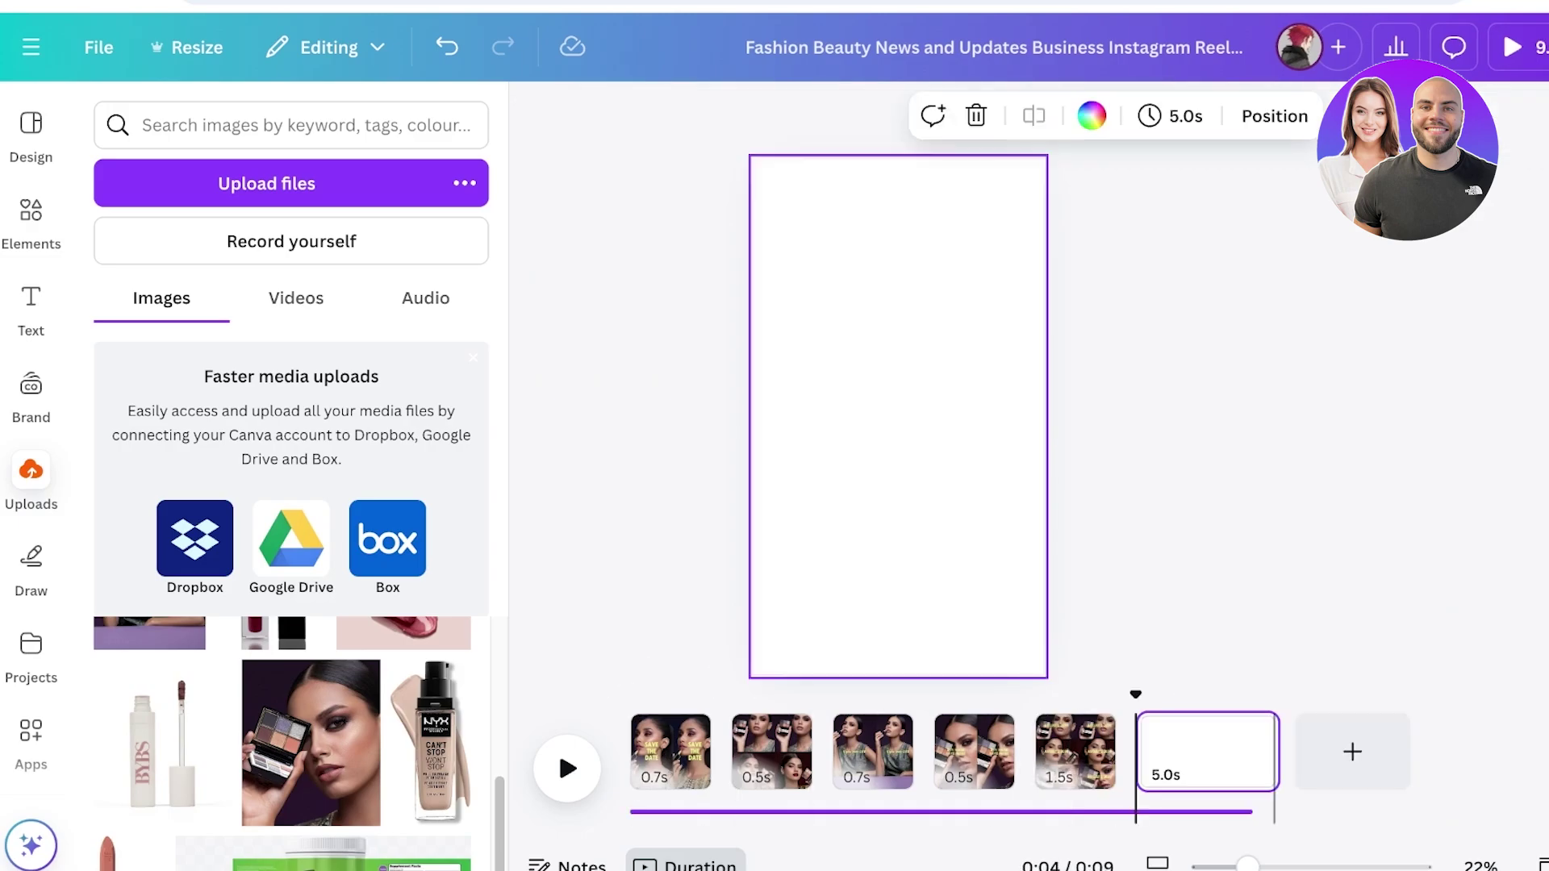
{"action": "key", "text": "Delete"}
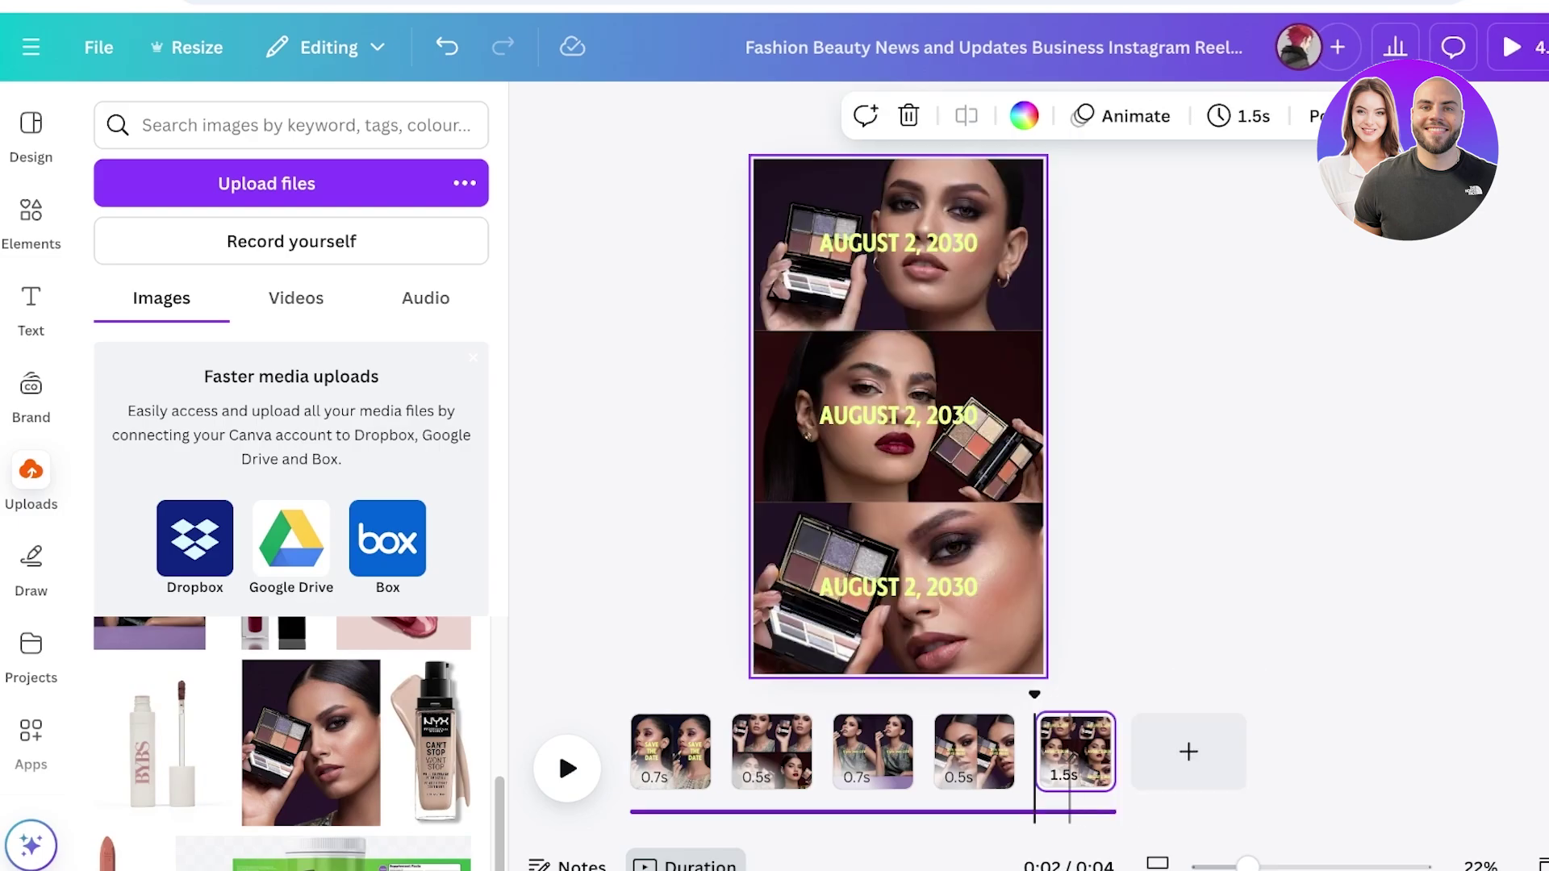
Examine the background audio track's waveform under the date scene and the third scene.
{"action": "left_click", "coordinate": [1069, 811]}
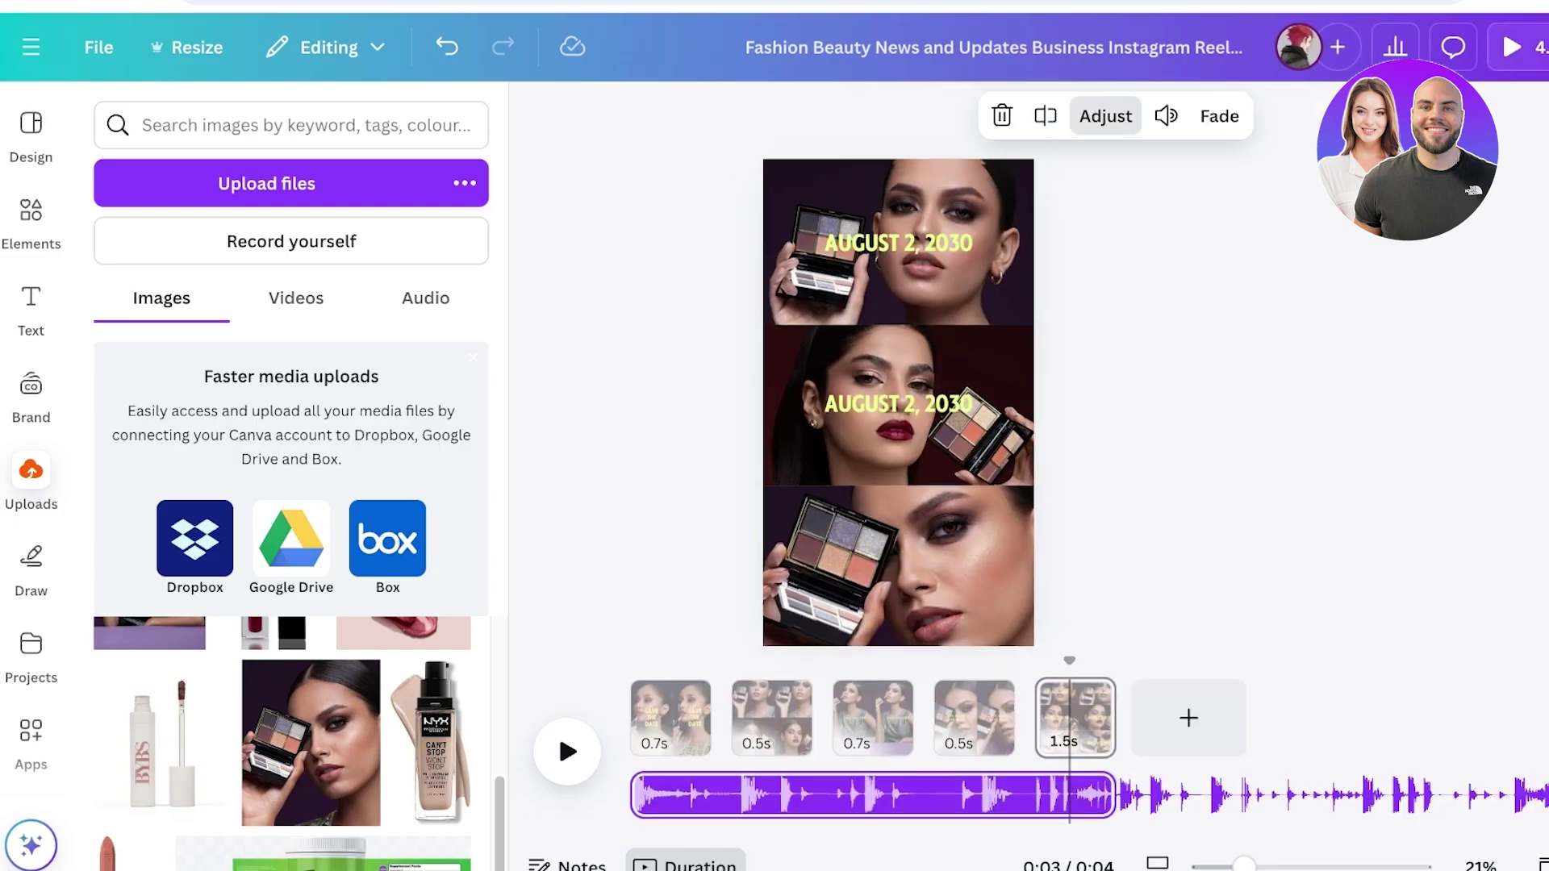
{"action": "left_click", "coordinate": [879, 795]}
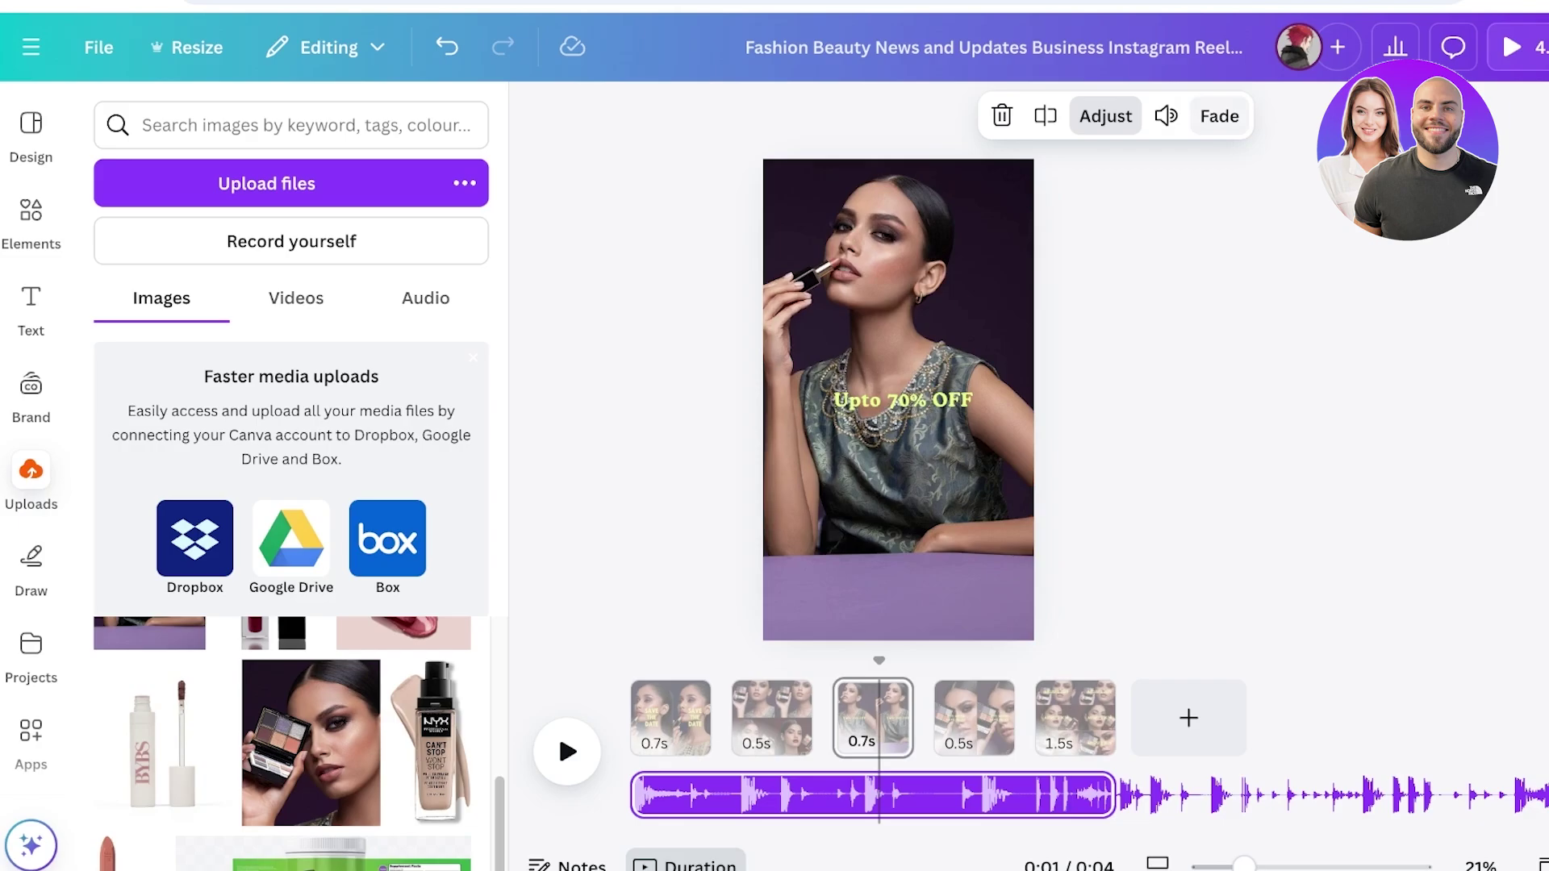
{"action": "key", "text": "Escape"}
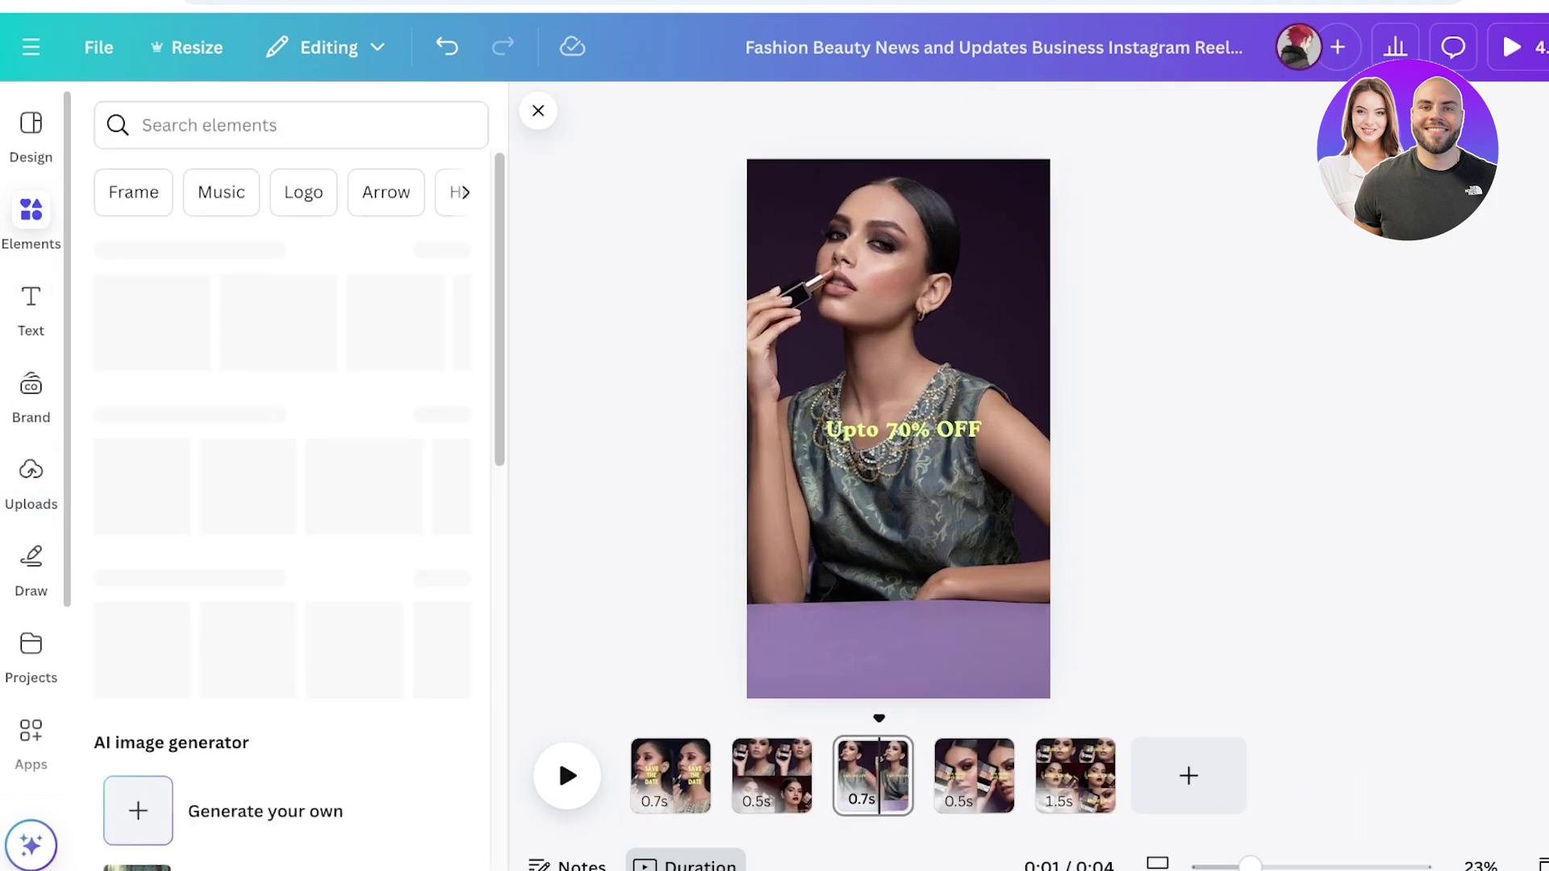
Search the elements library for "makeup".
{"action": "type", "text": "make"}
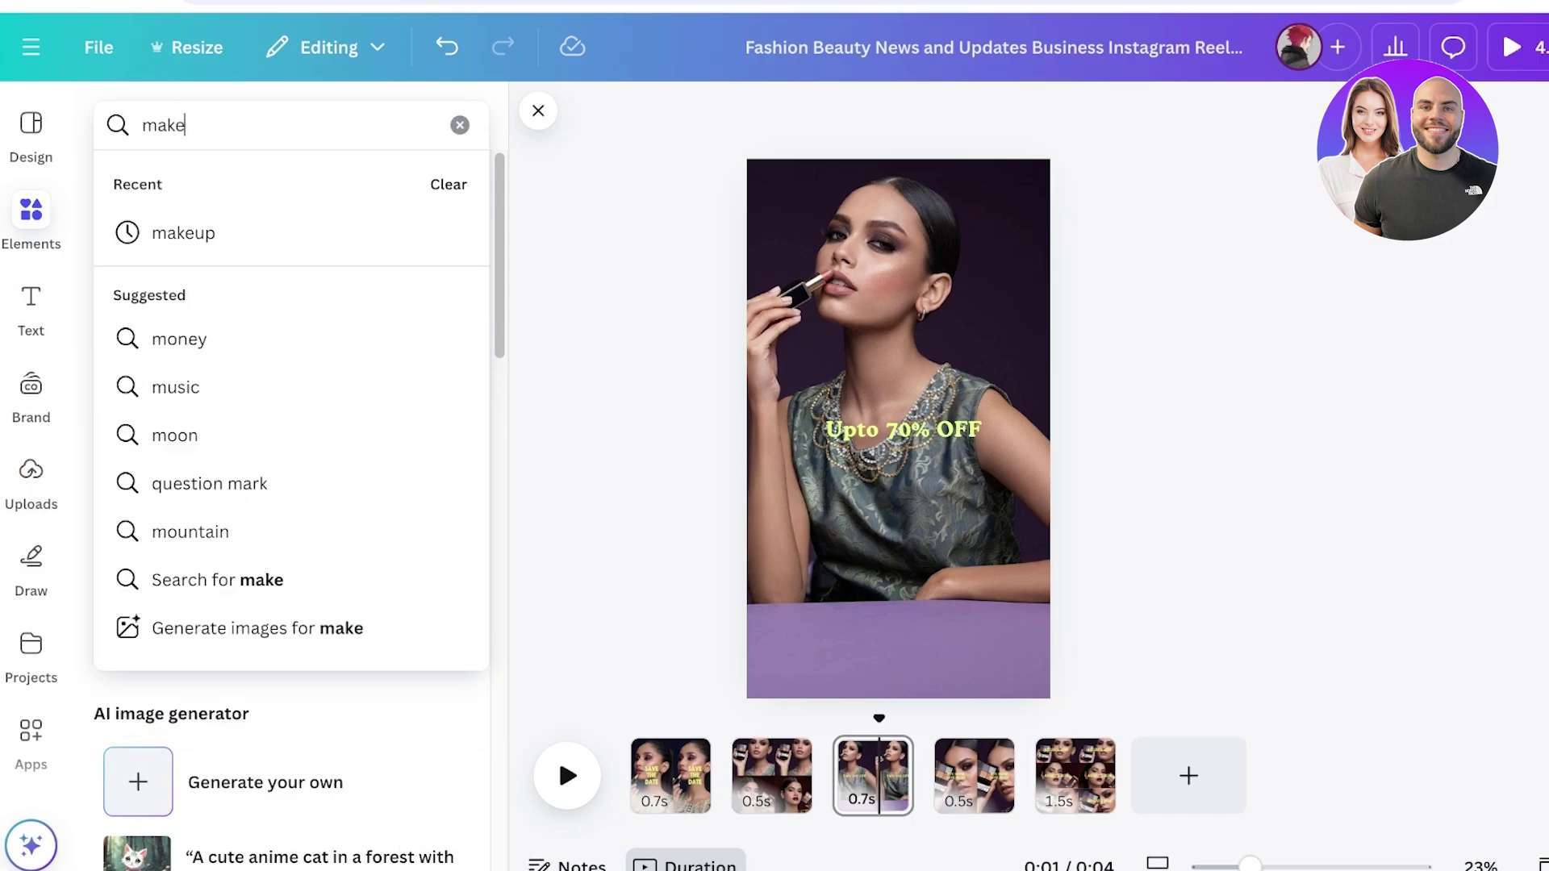
{"action": "type", "text": "up"}
{"action": "key", "text": "Return"}
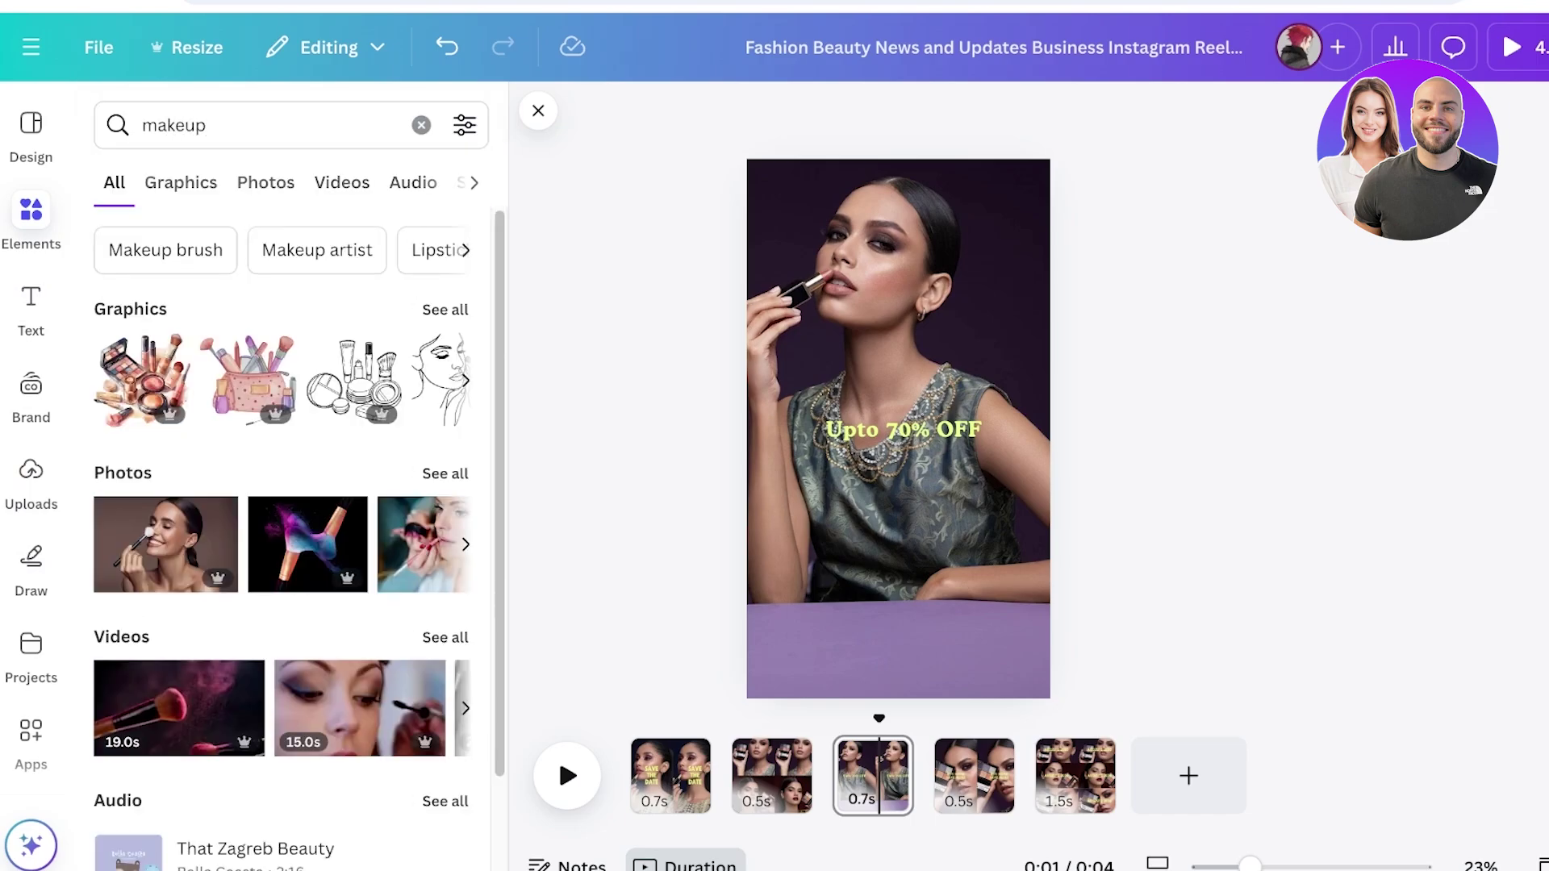
Narrow the makeup search results to audio and listen to a sample of the track That Zagreb Beauty.
{"action": "scroll", "coordinate": [291, 183], "scroll_direction": "right", "scroll_amount": 3}
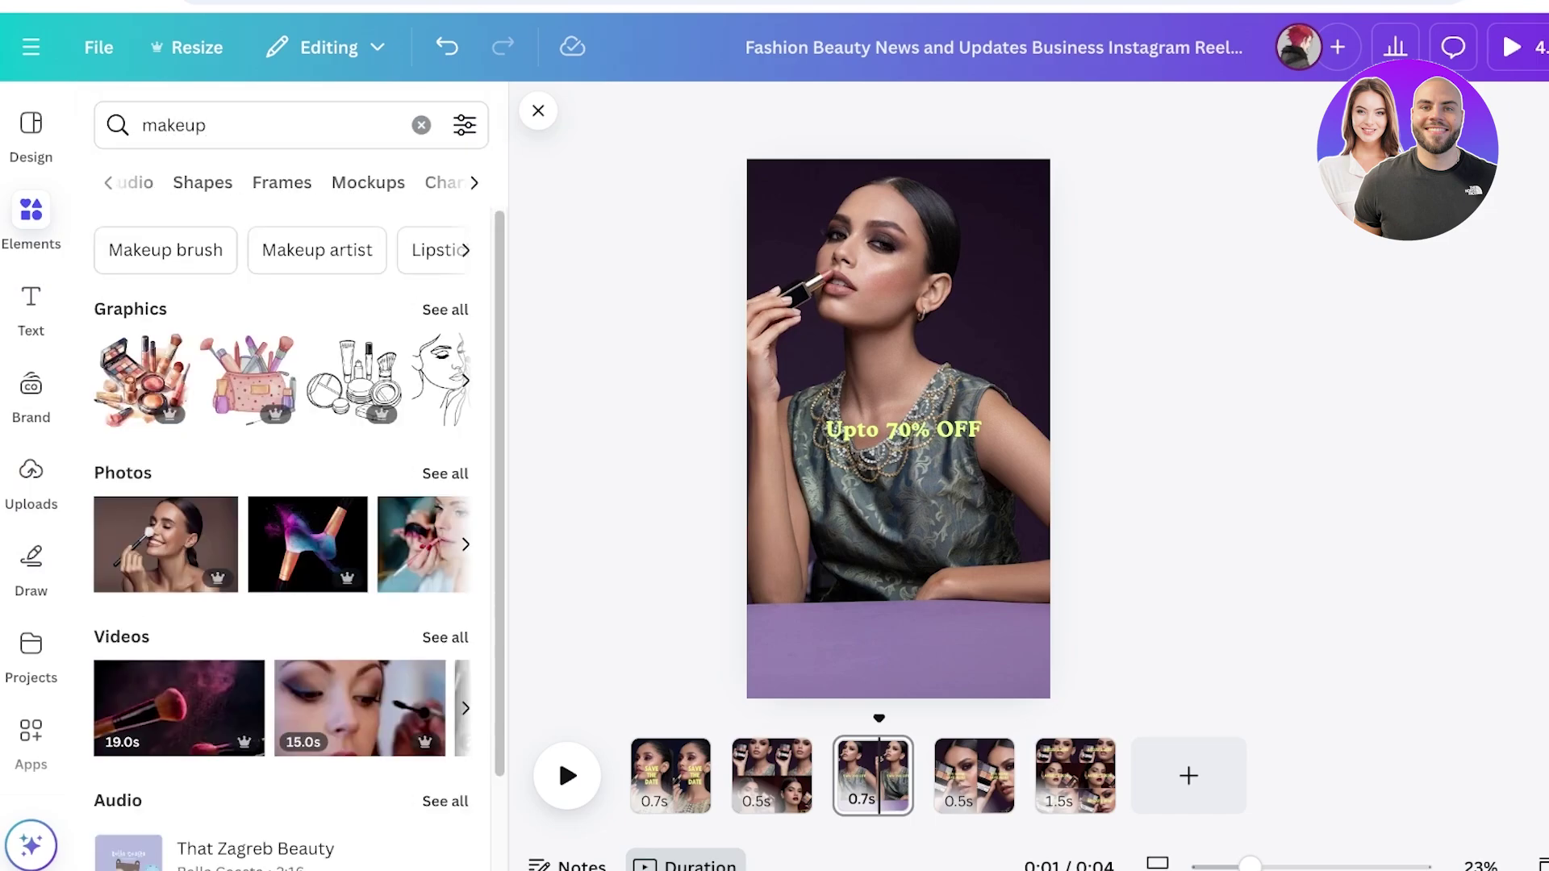
{"action": "left_click", "coordinate": [136, 183]}
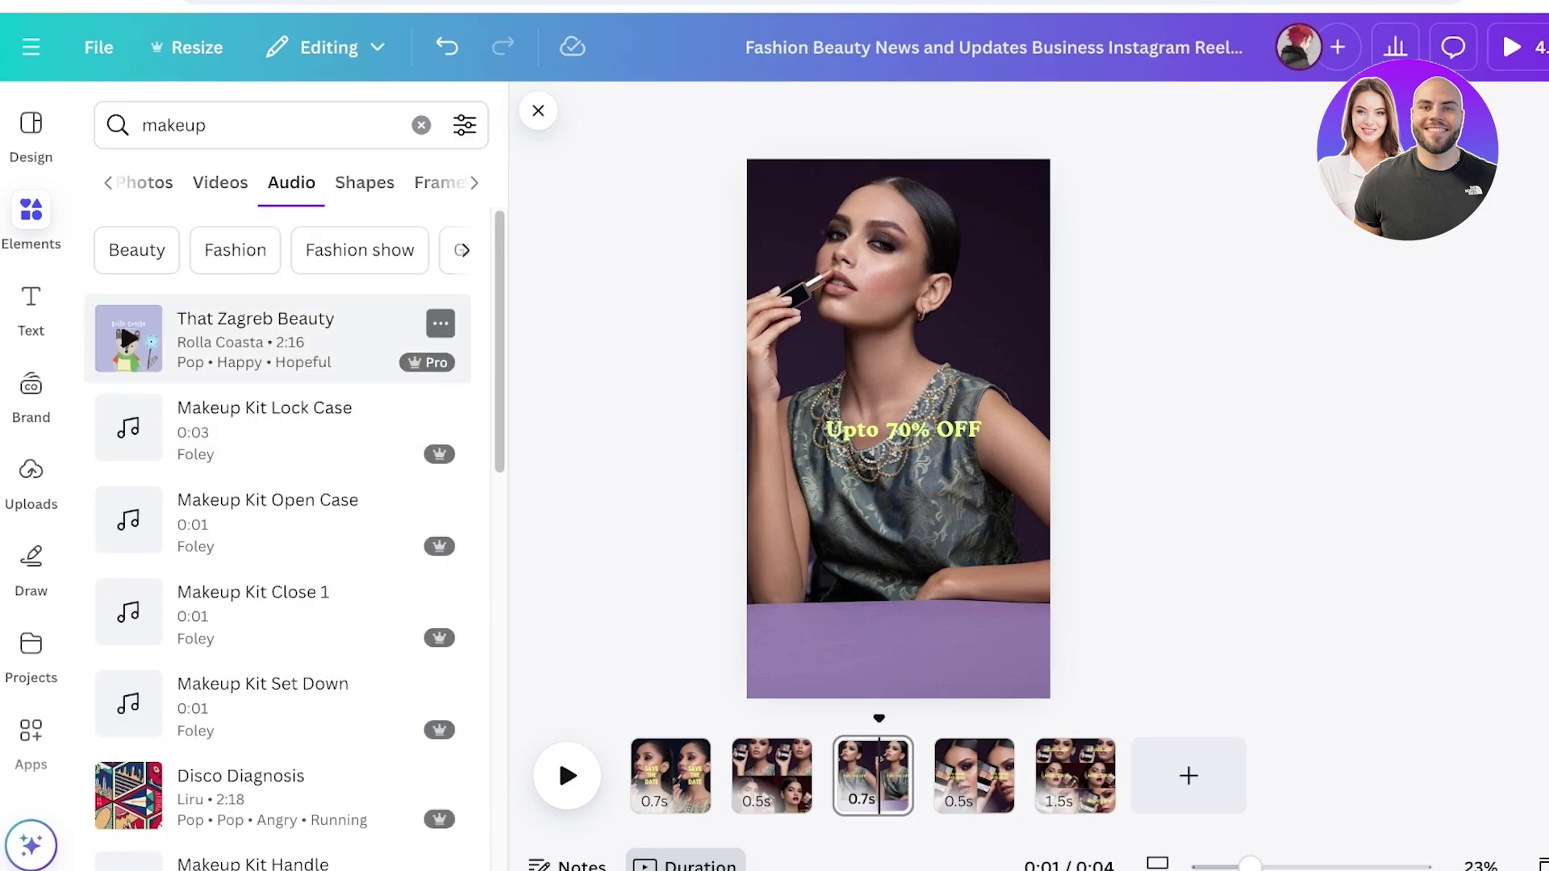
{"action": "left_click", "coordinate": [128, 339]}
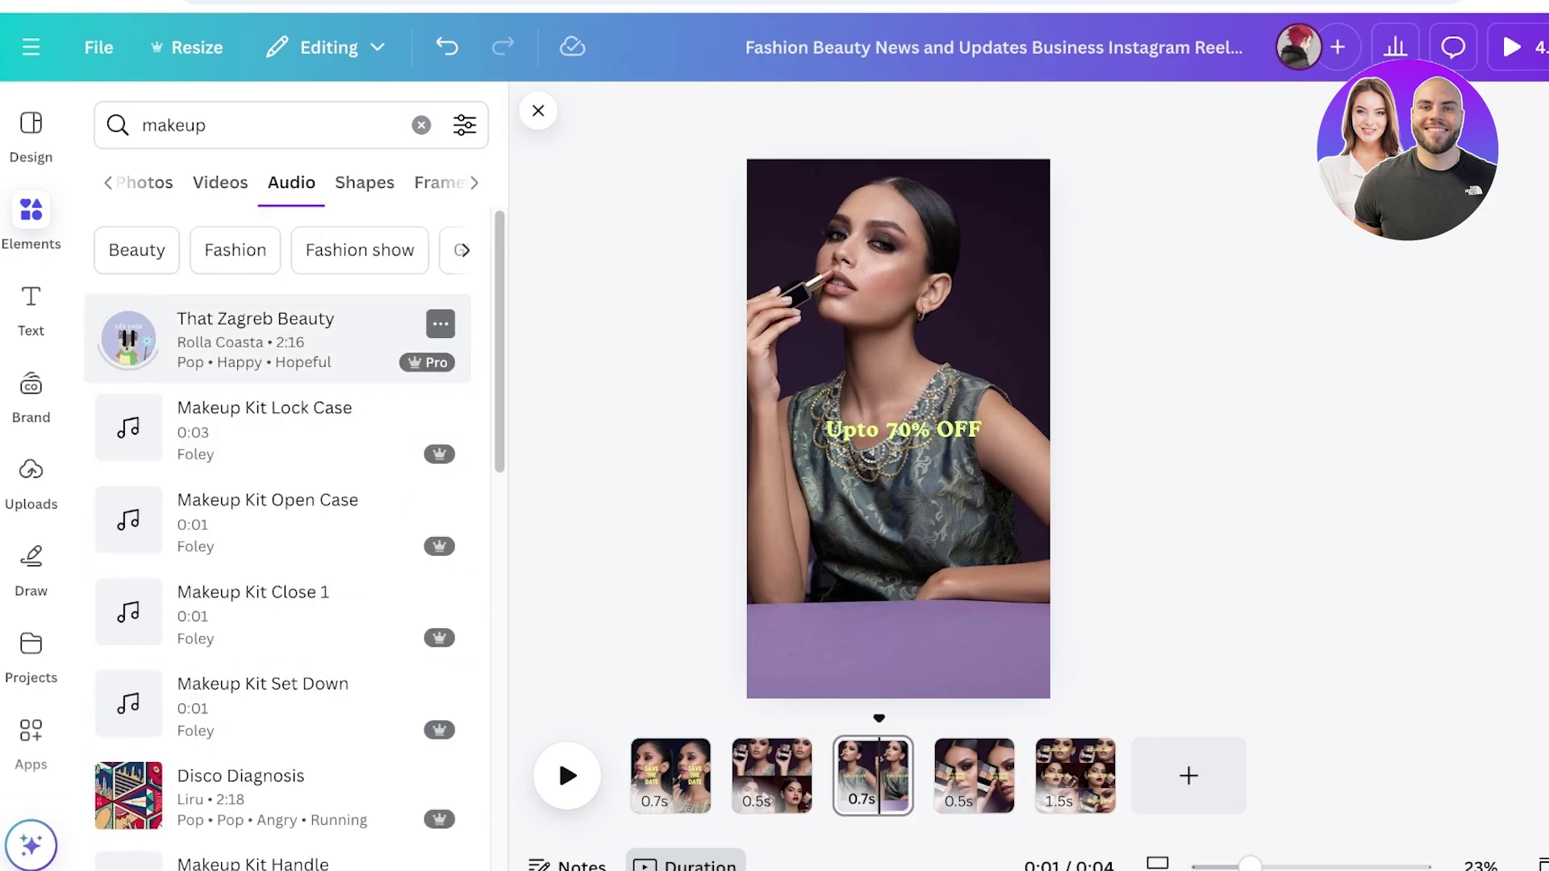
{"action": "left_click", "coordinate": [128, 339]}
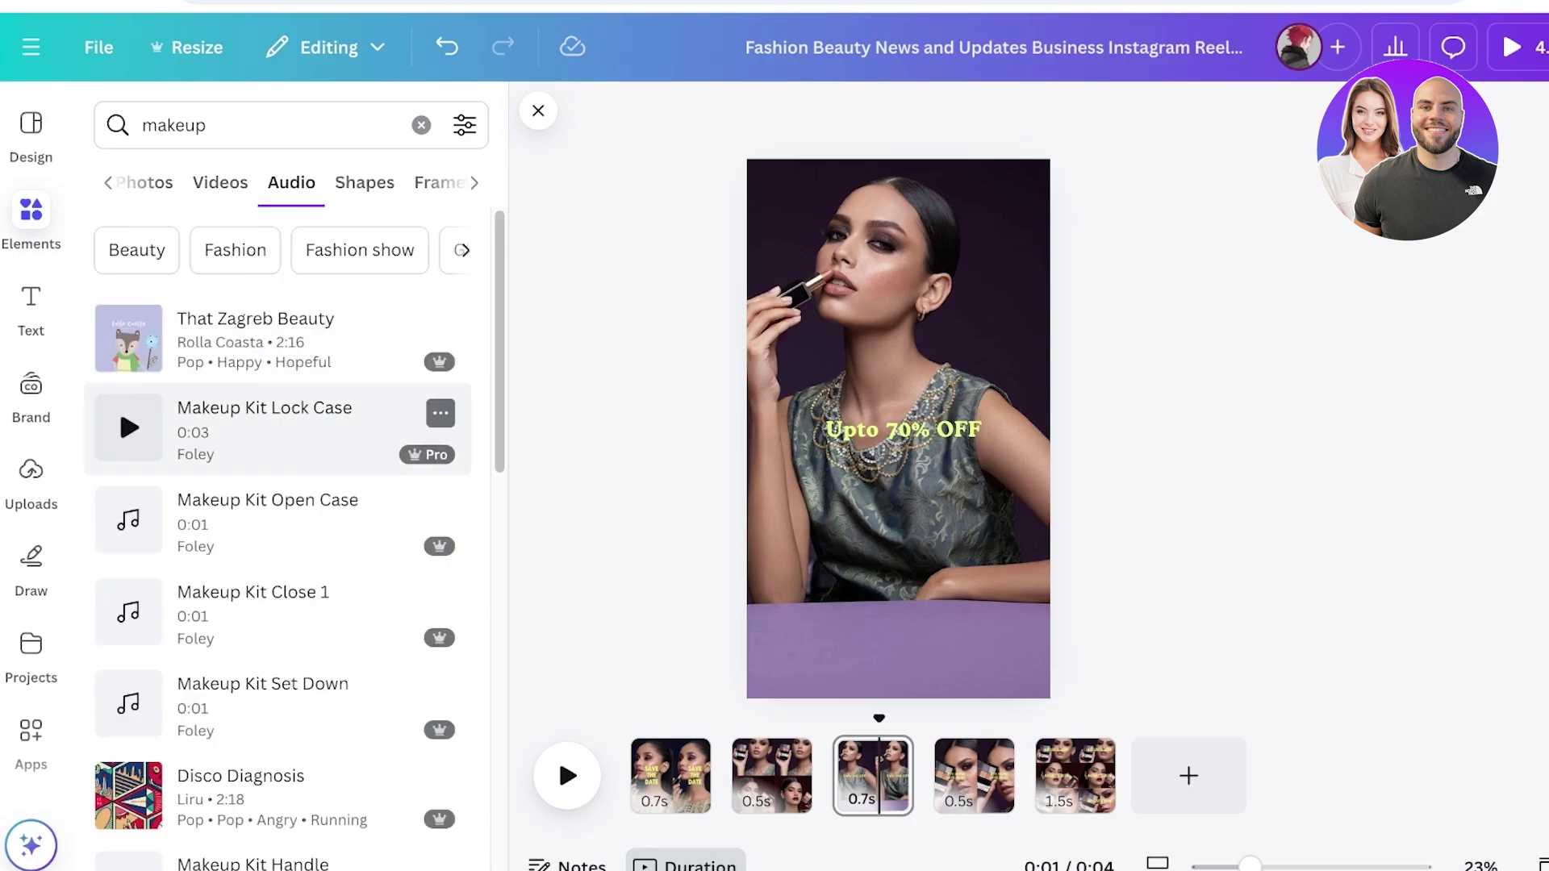
Search the audio library for "pop" and add the track Spin for Me to the timeline from the reel's start.
{"action": "double_click", "coordinate": [174, 125]}
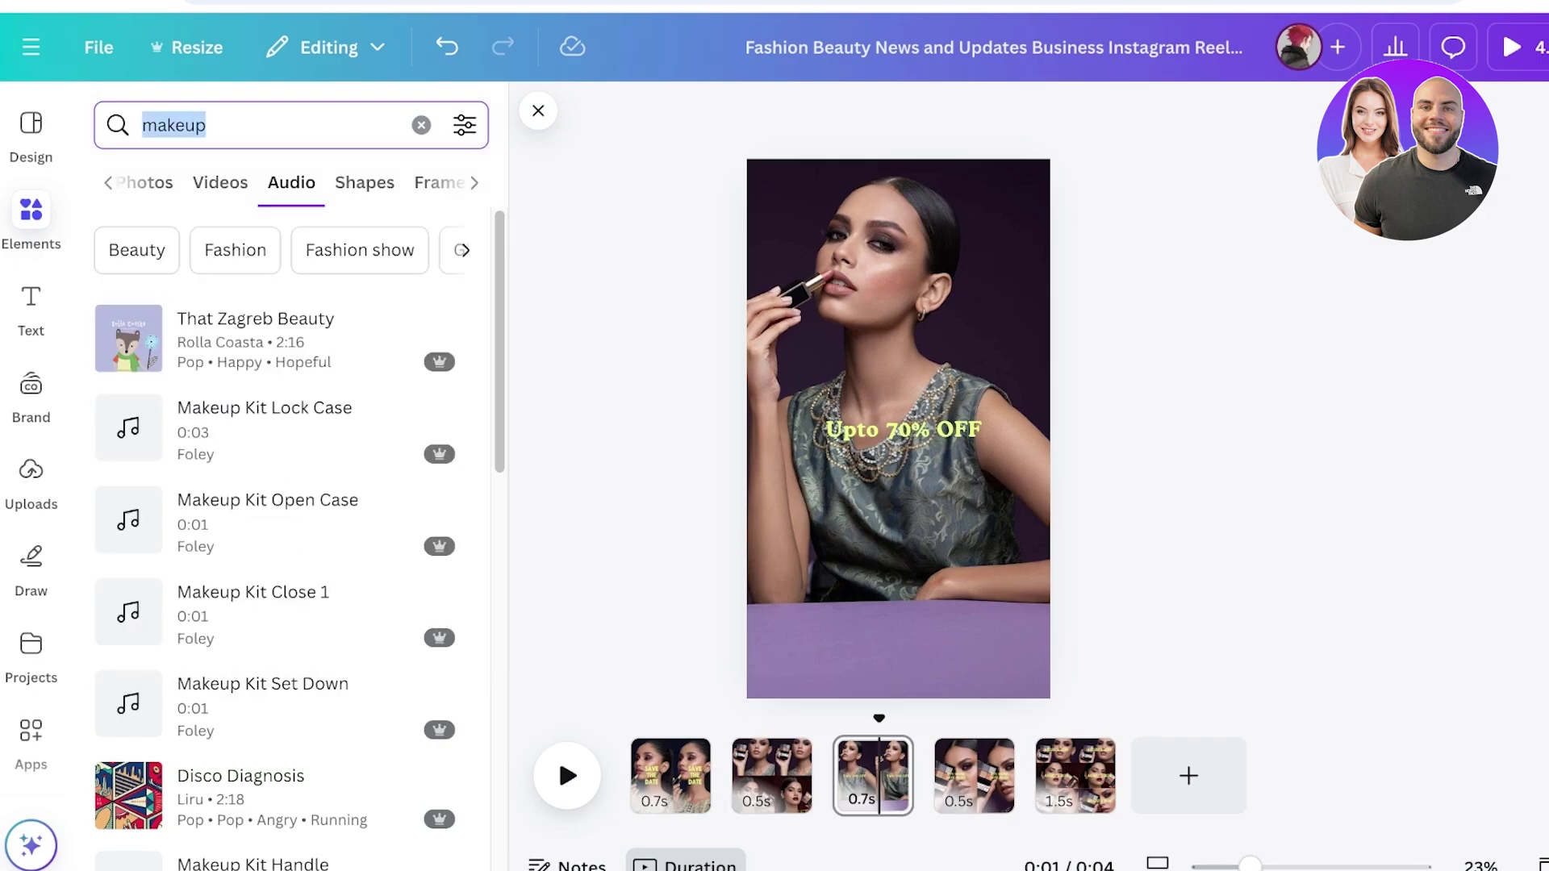
{"action": "type", "text": "pop"}
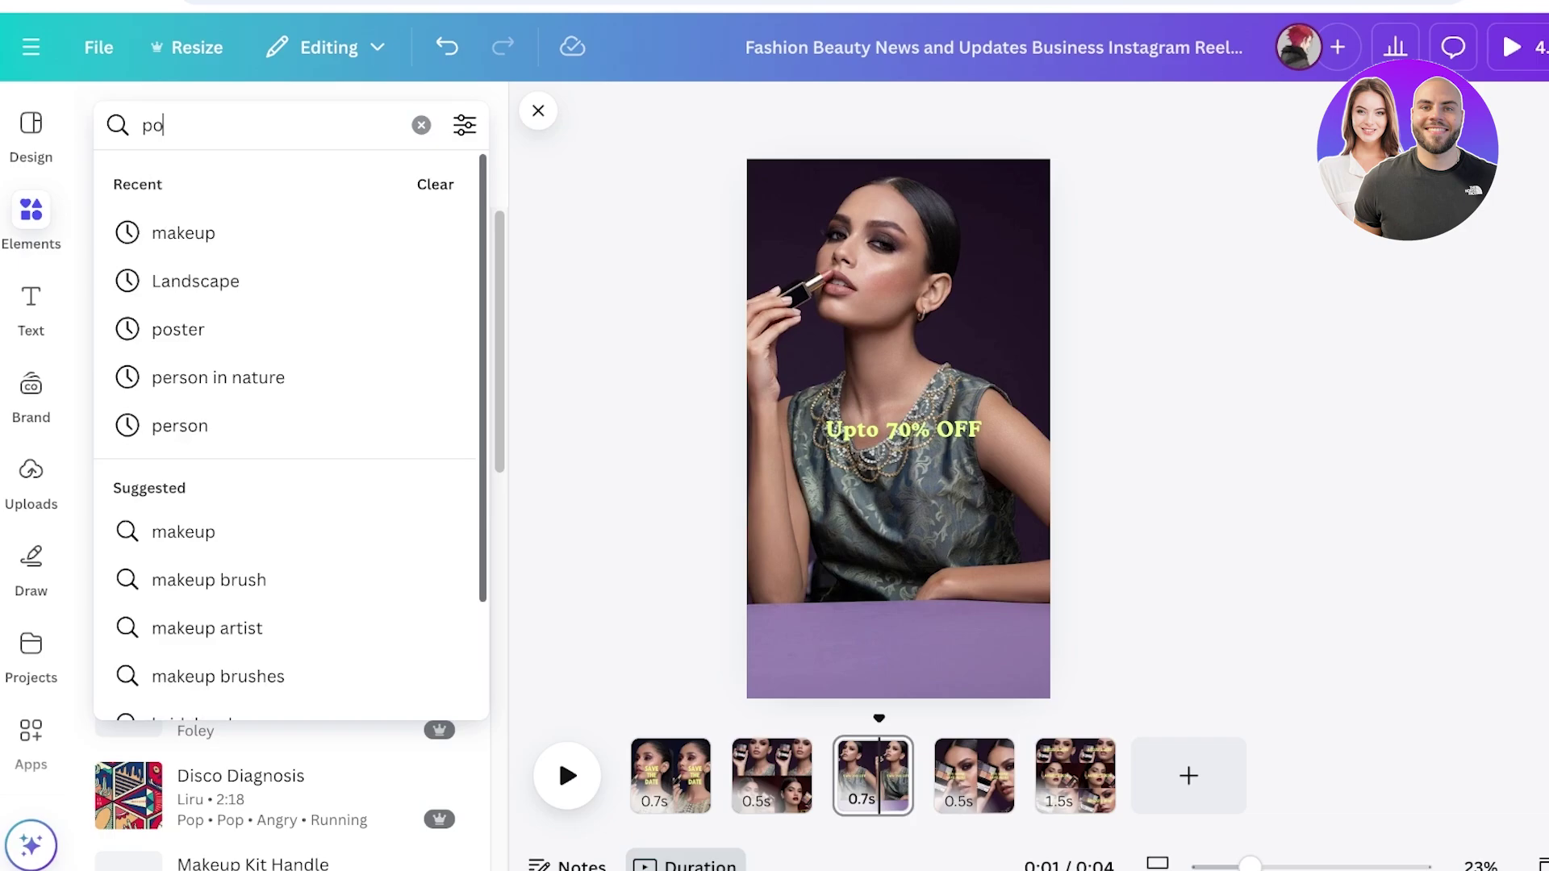
{"action": "key", "text": "Return"}
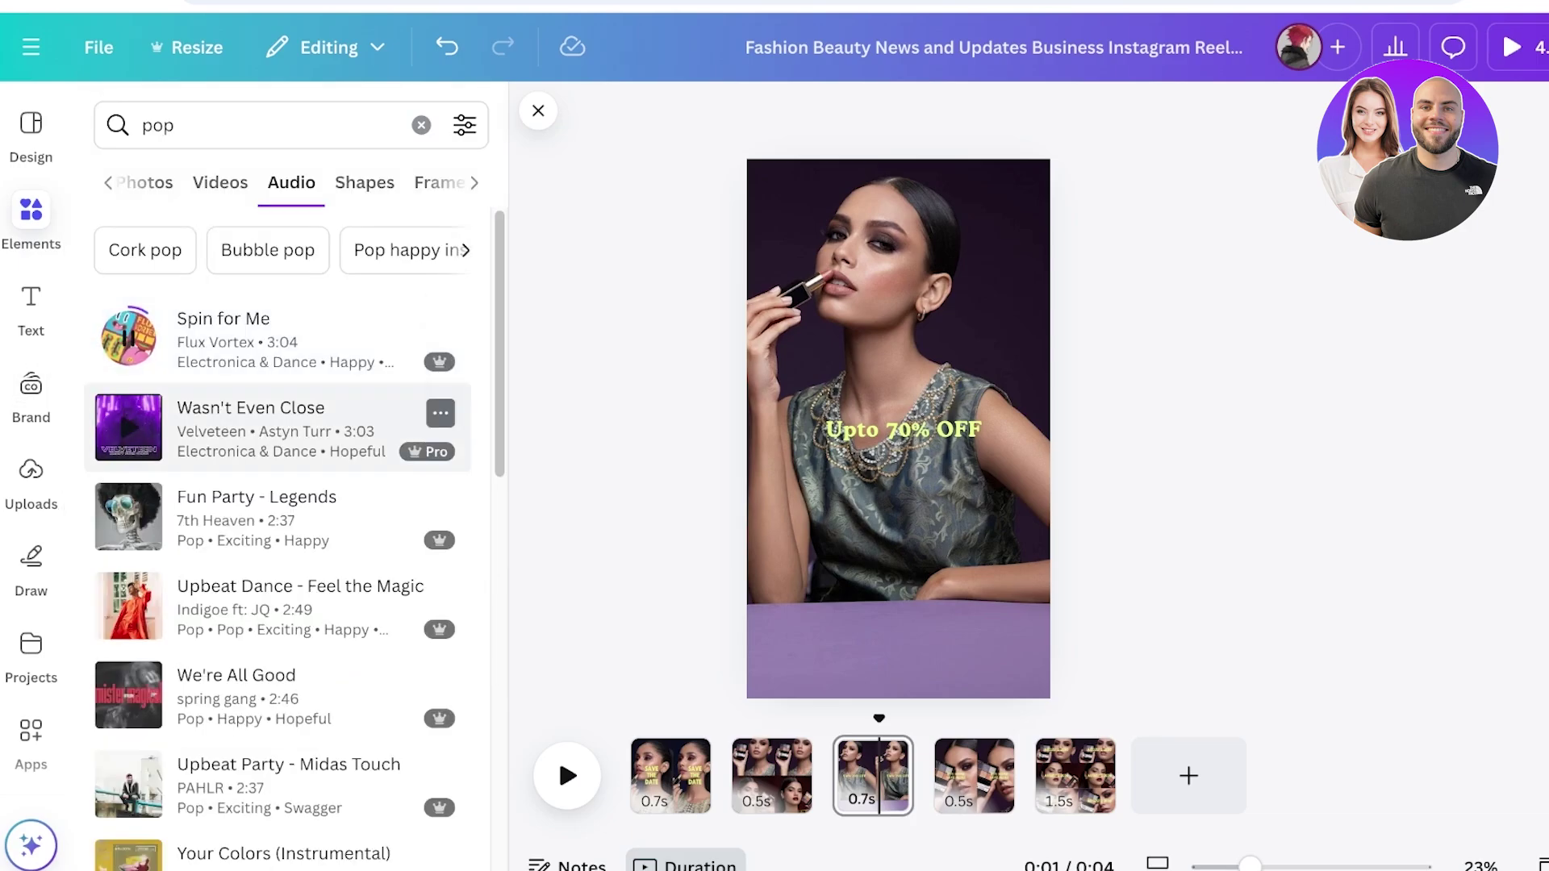
{"action": "left_click_drag", "start_coordinate": [129, 335], "coordinate": [631, 795]}
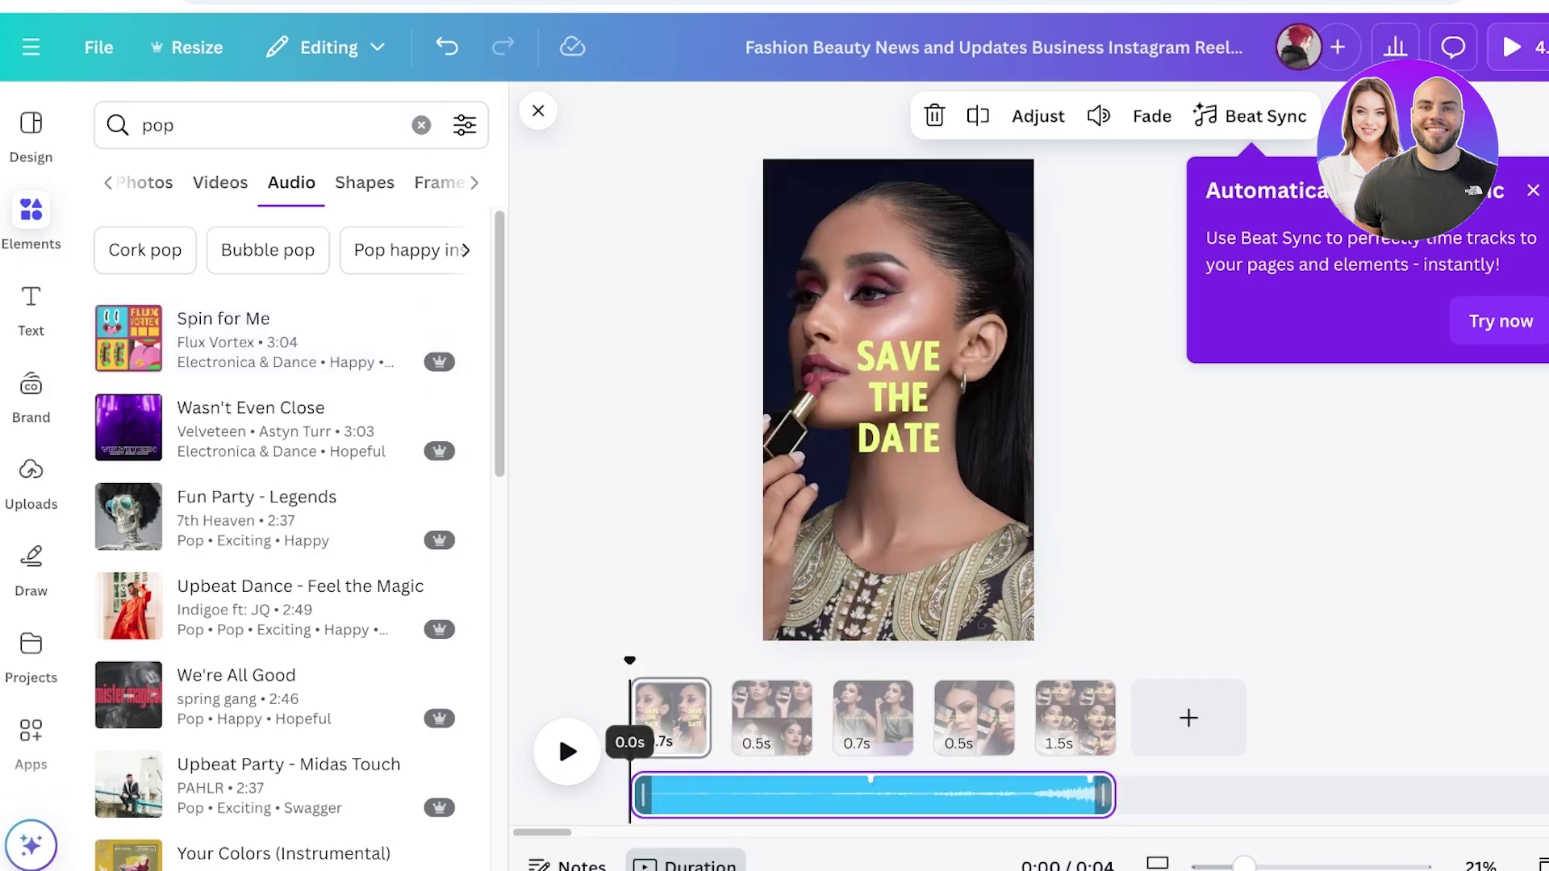
Sync all scenes to the music track with Beat Sync and play the reel to check the timing.
{"action": "left_click", "coordinate": [1249, 116]}
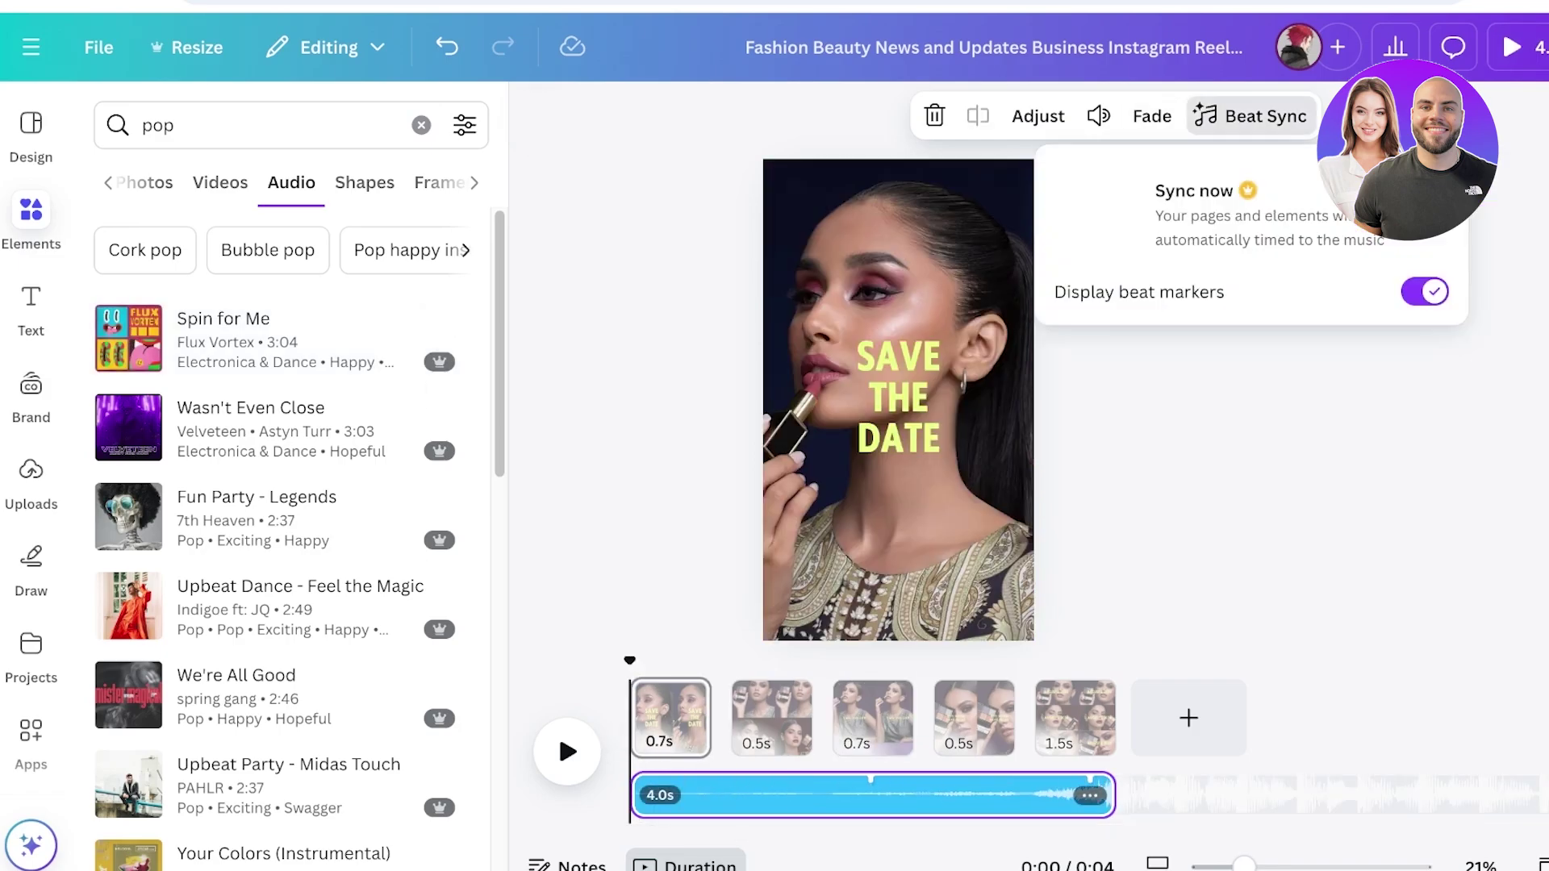
{"action": "left_click", "coordinate": [1194, 214]}
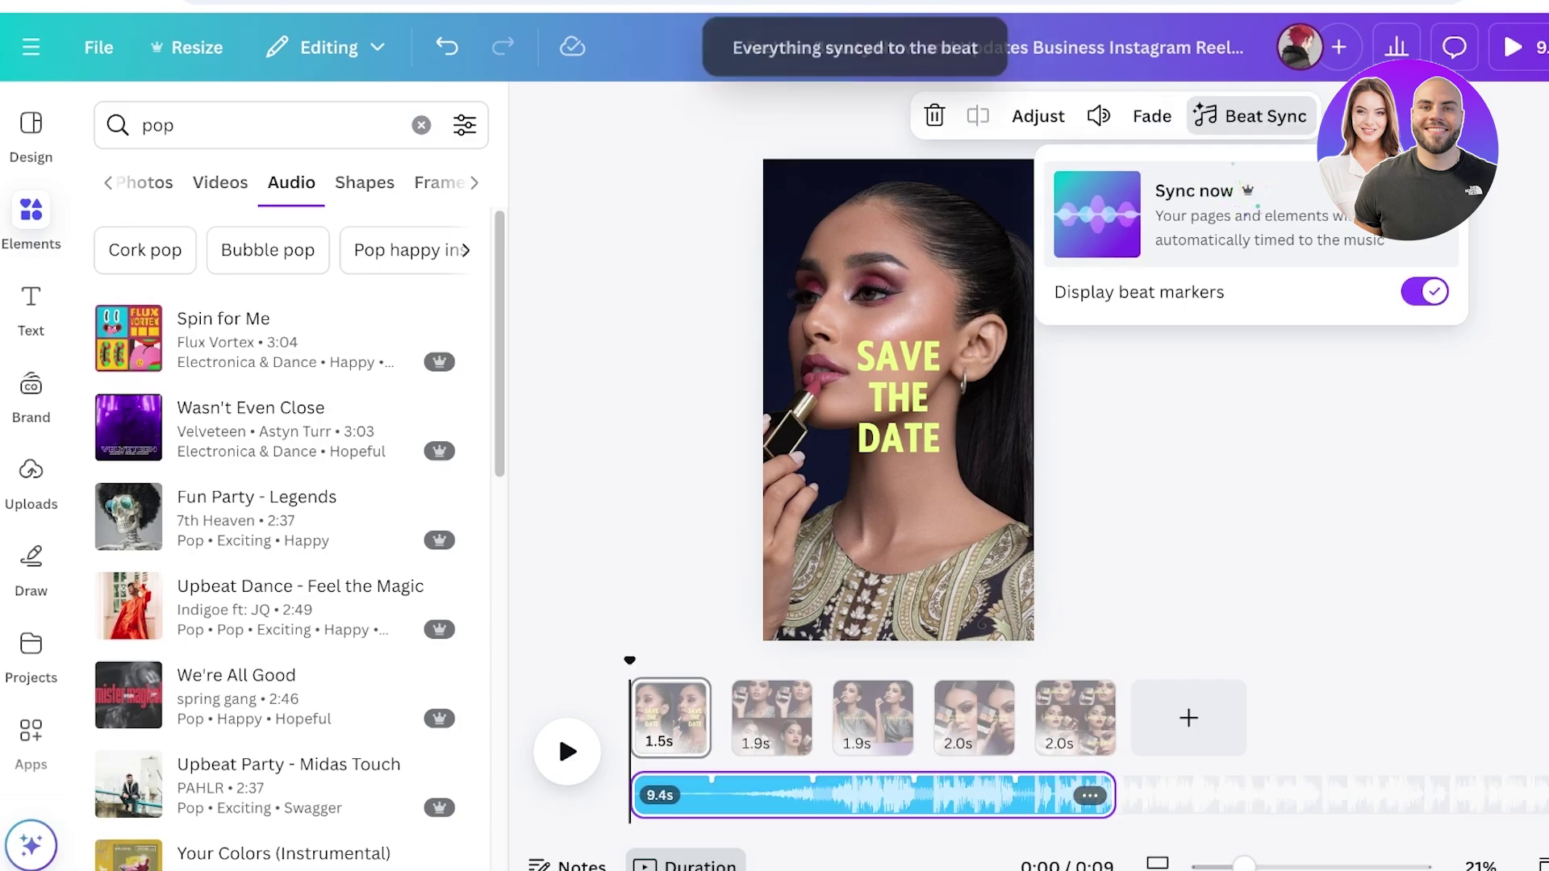
{"action": "left_click", "coordinate": [567, 751]}
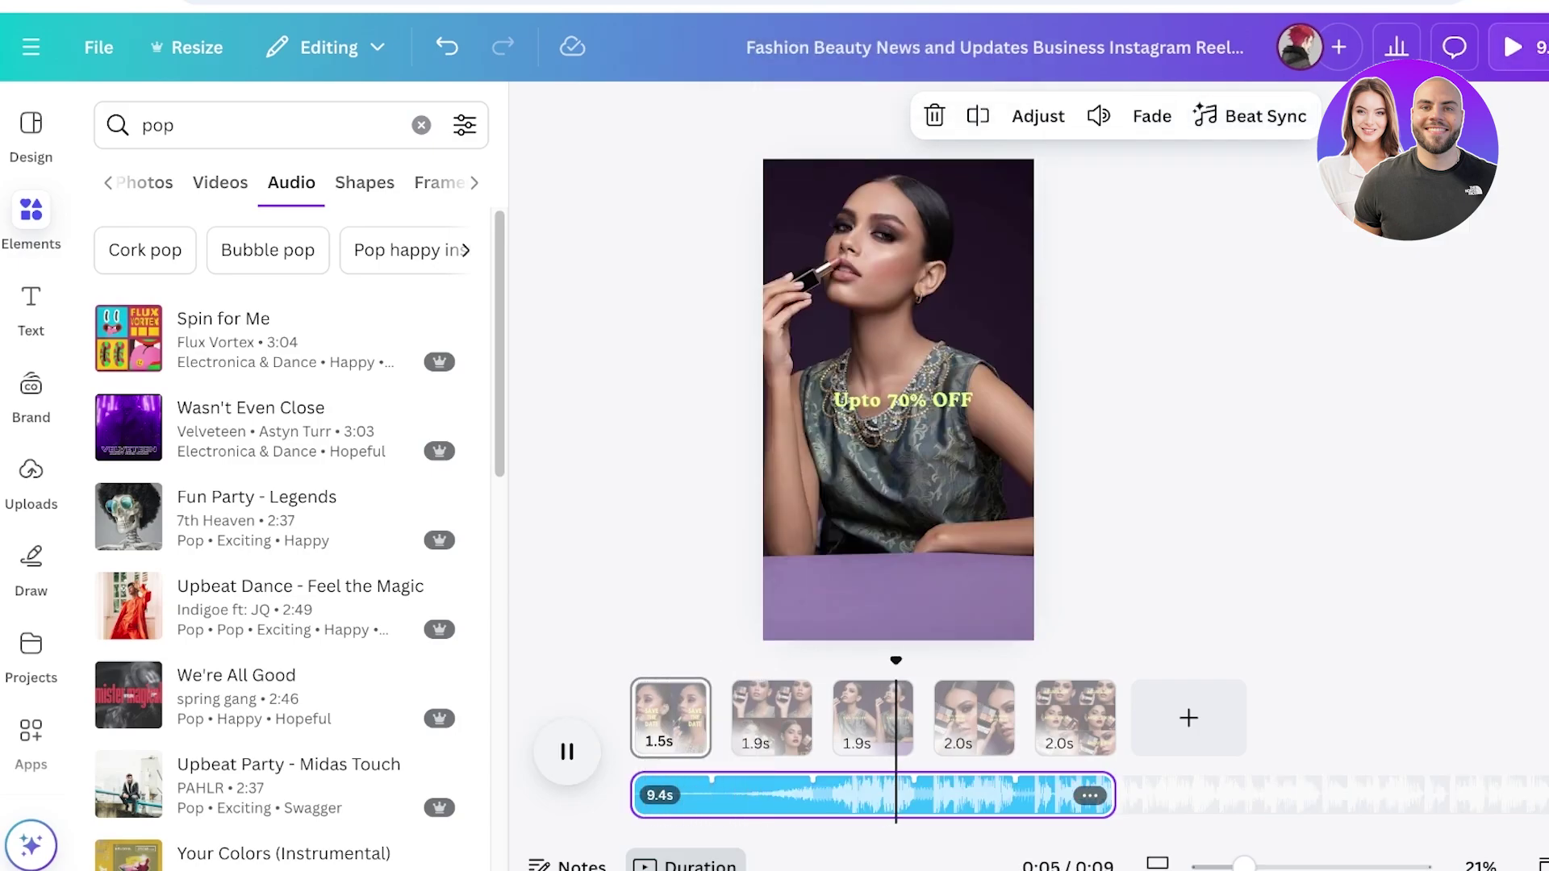
{"action": "left_click", "coordinate": [567, 752]}
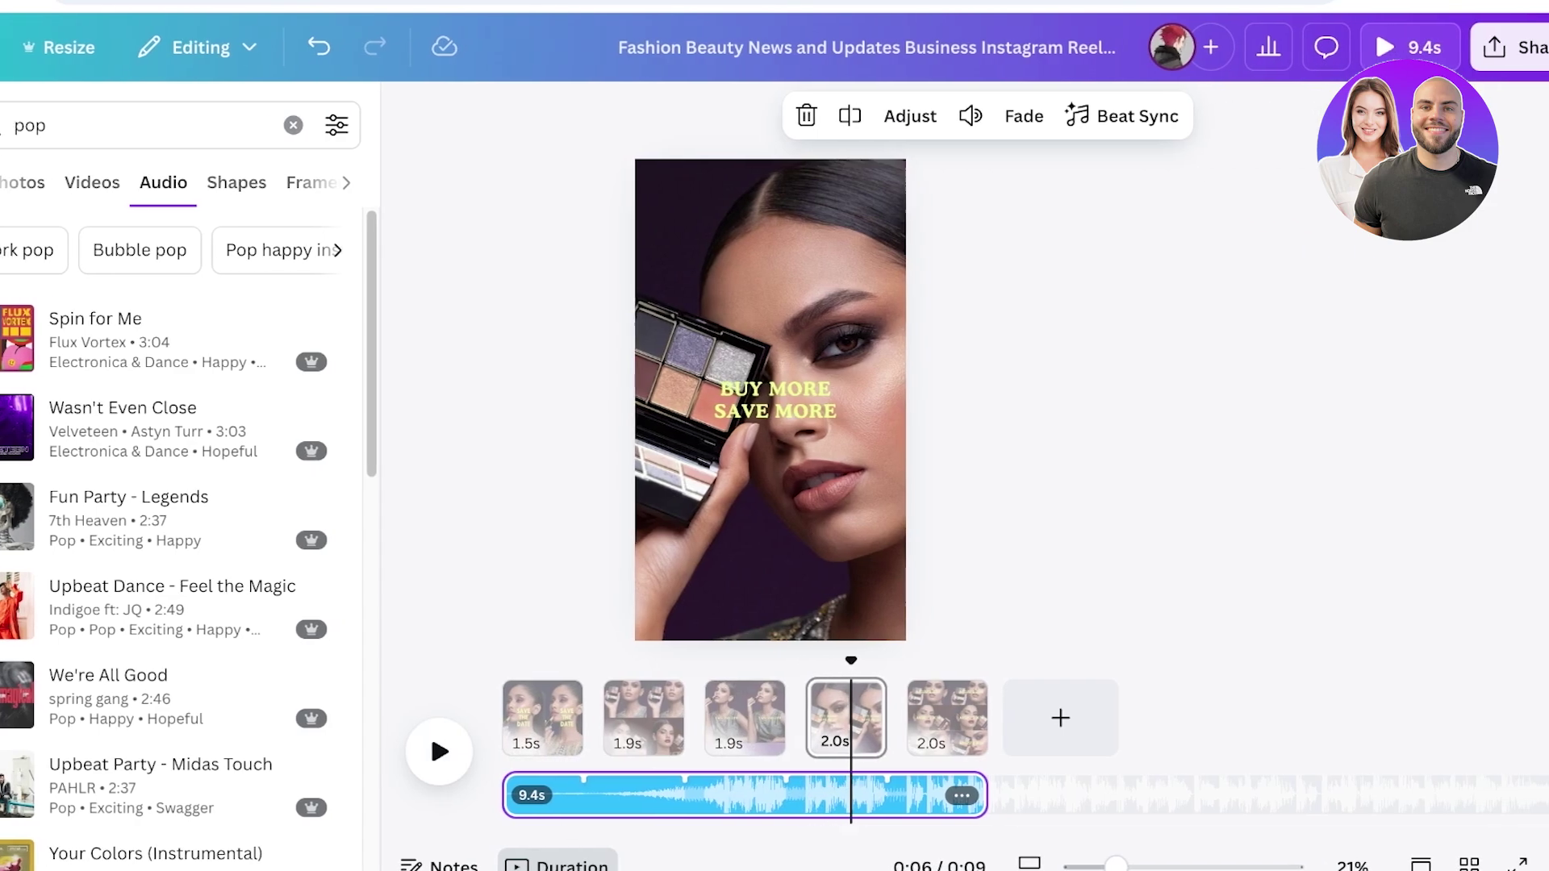
Download all five pages of the reel as an MP4 video at 1080p (HD).
{"action": "left_click", "coordinate": [1488, 47]}
{"action": "left_click", "coordinate": [1121, 532]}
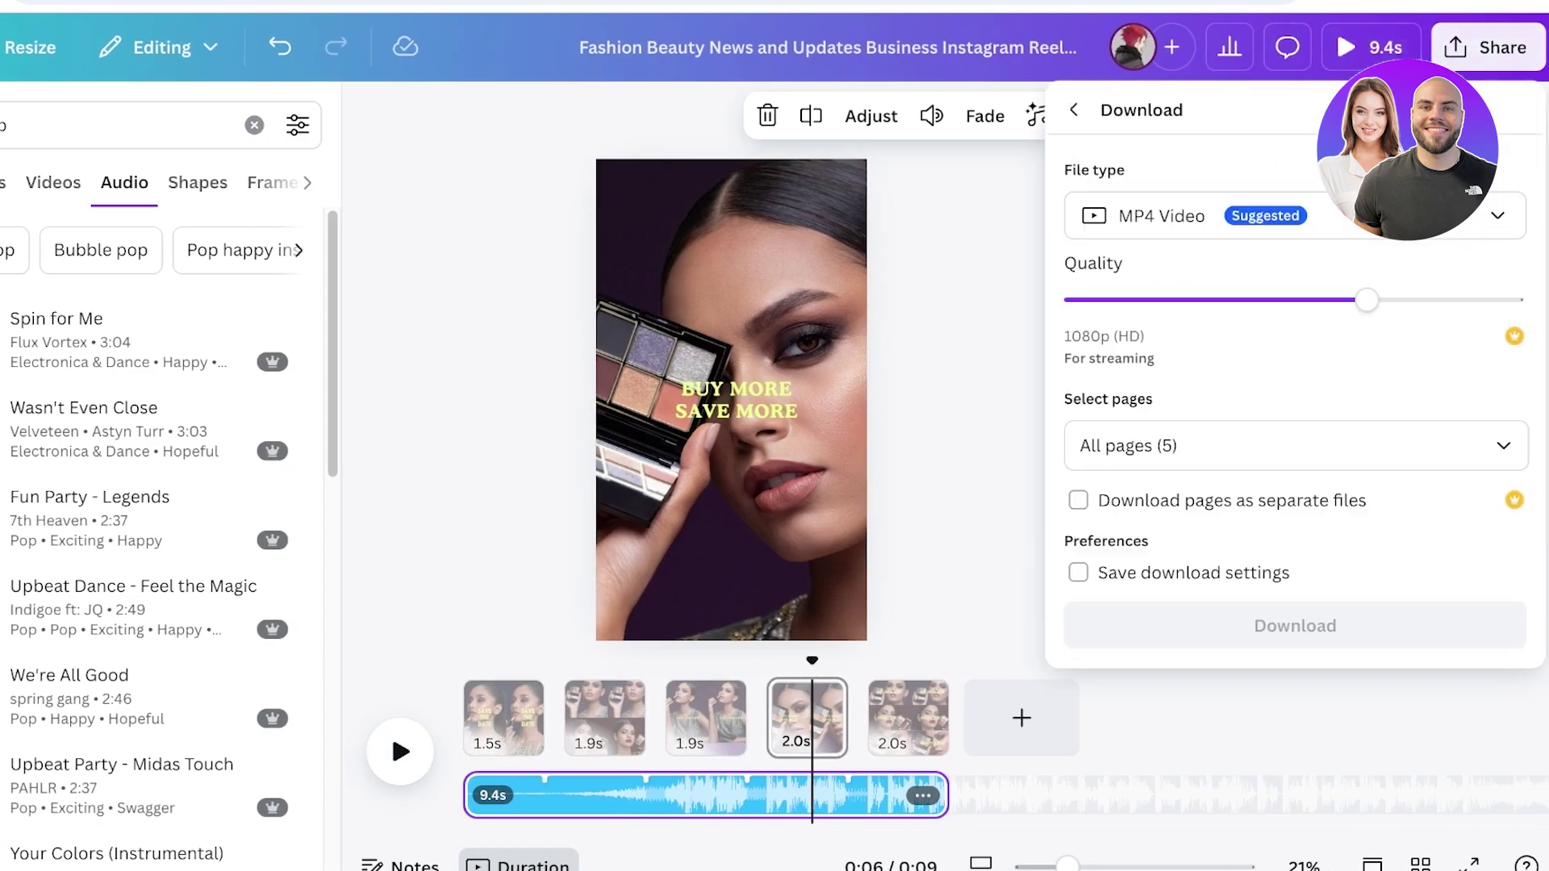
{"action": "left_click", "coordinate": [1295, 511]}
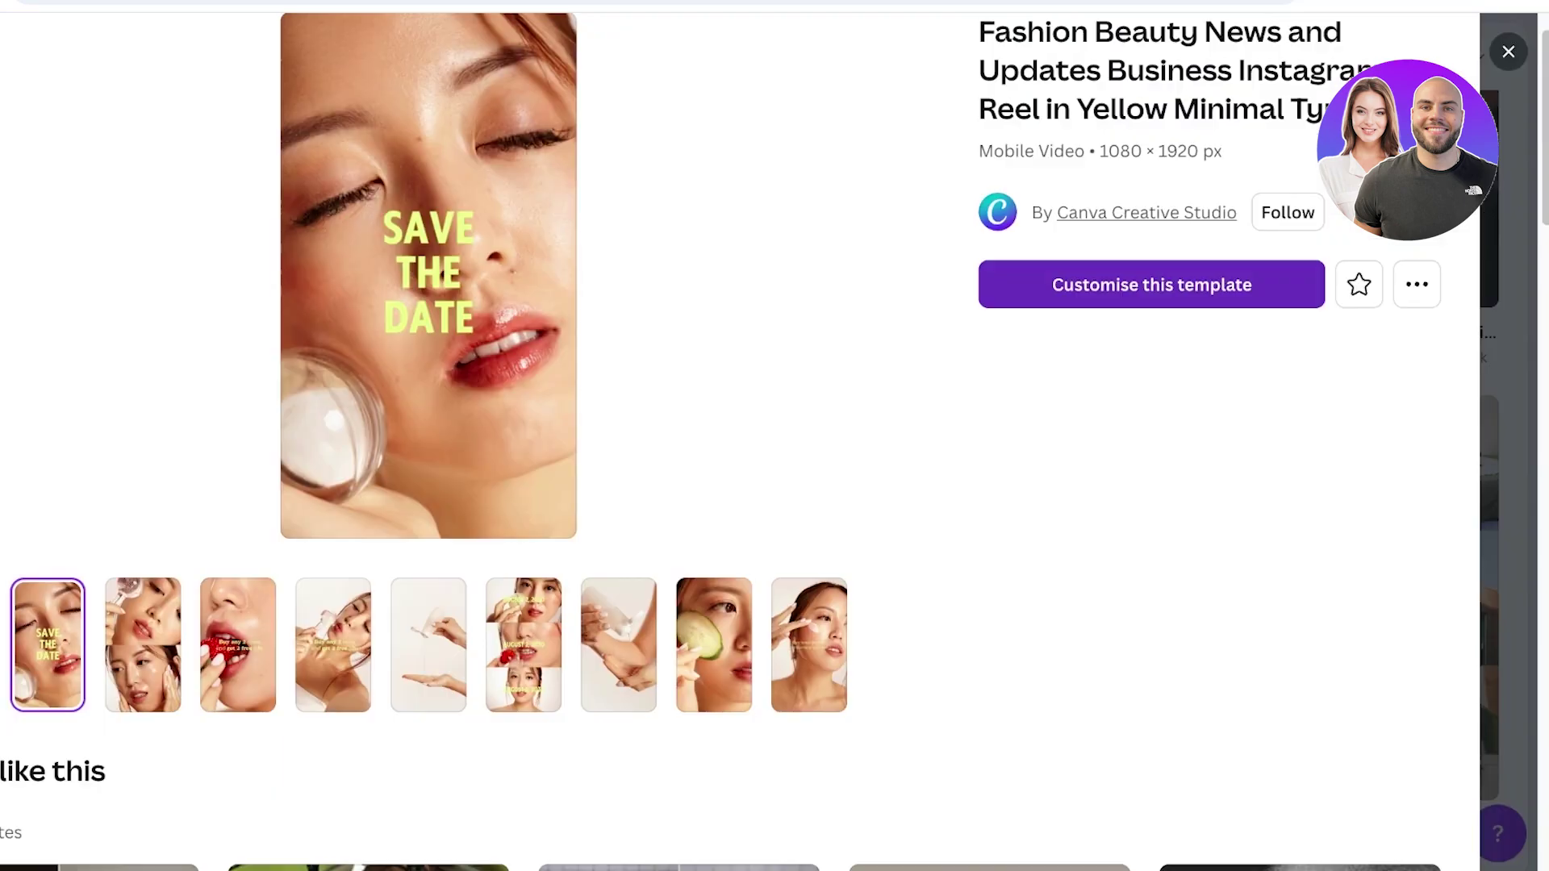
Leave the Instagram Reel template preview, return to the home page and create a new blank landscape video design.
{"action": "key", "text": "Escape"}
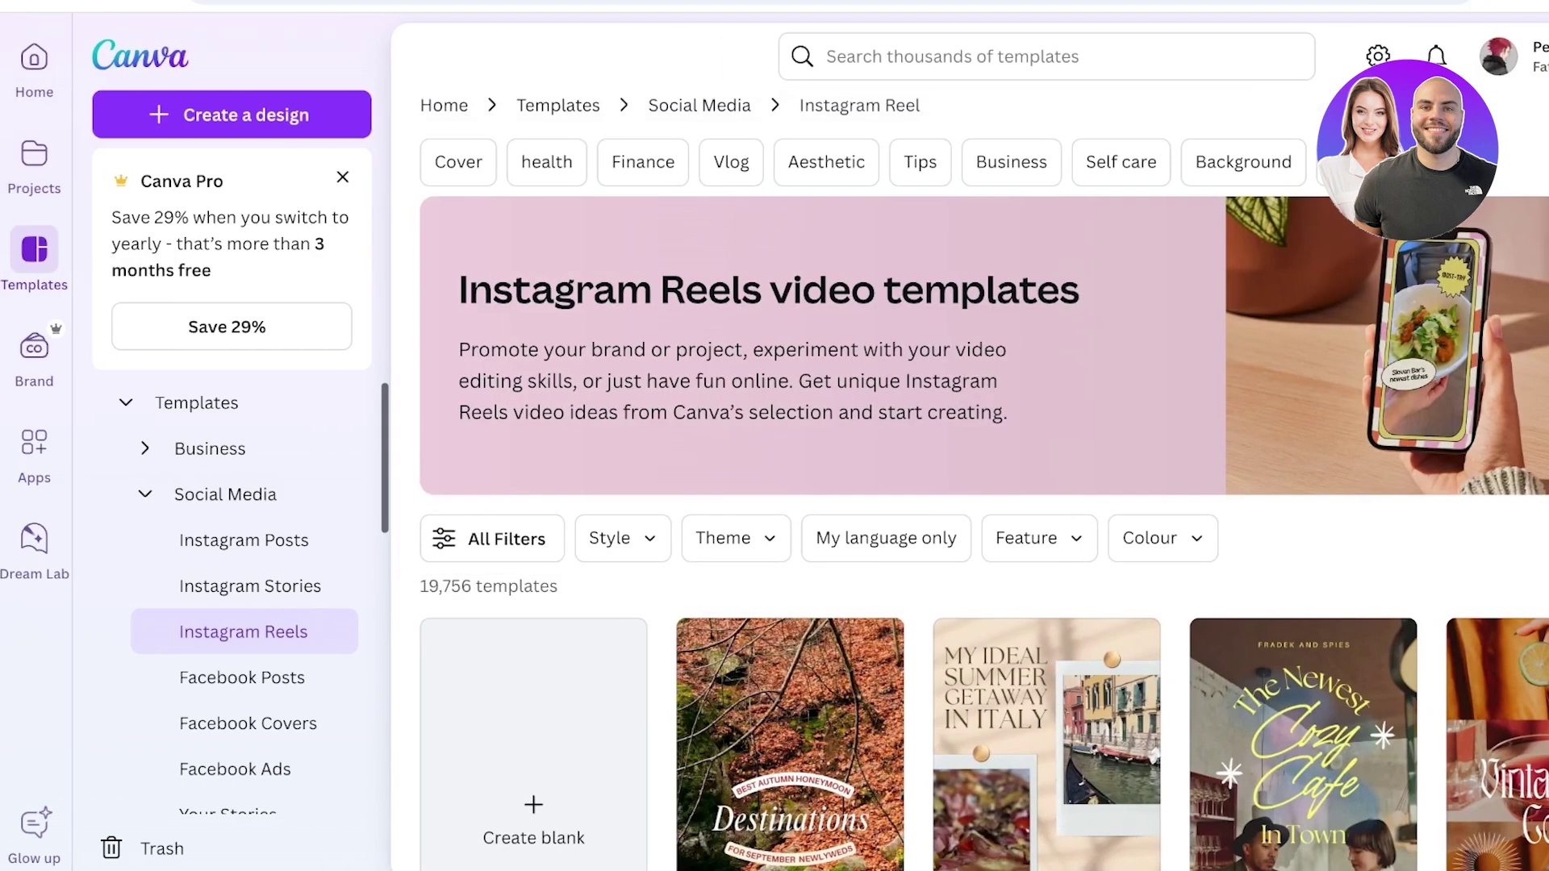
{"action": "left_click", "coordinate": [34, 57]}
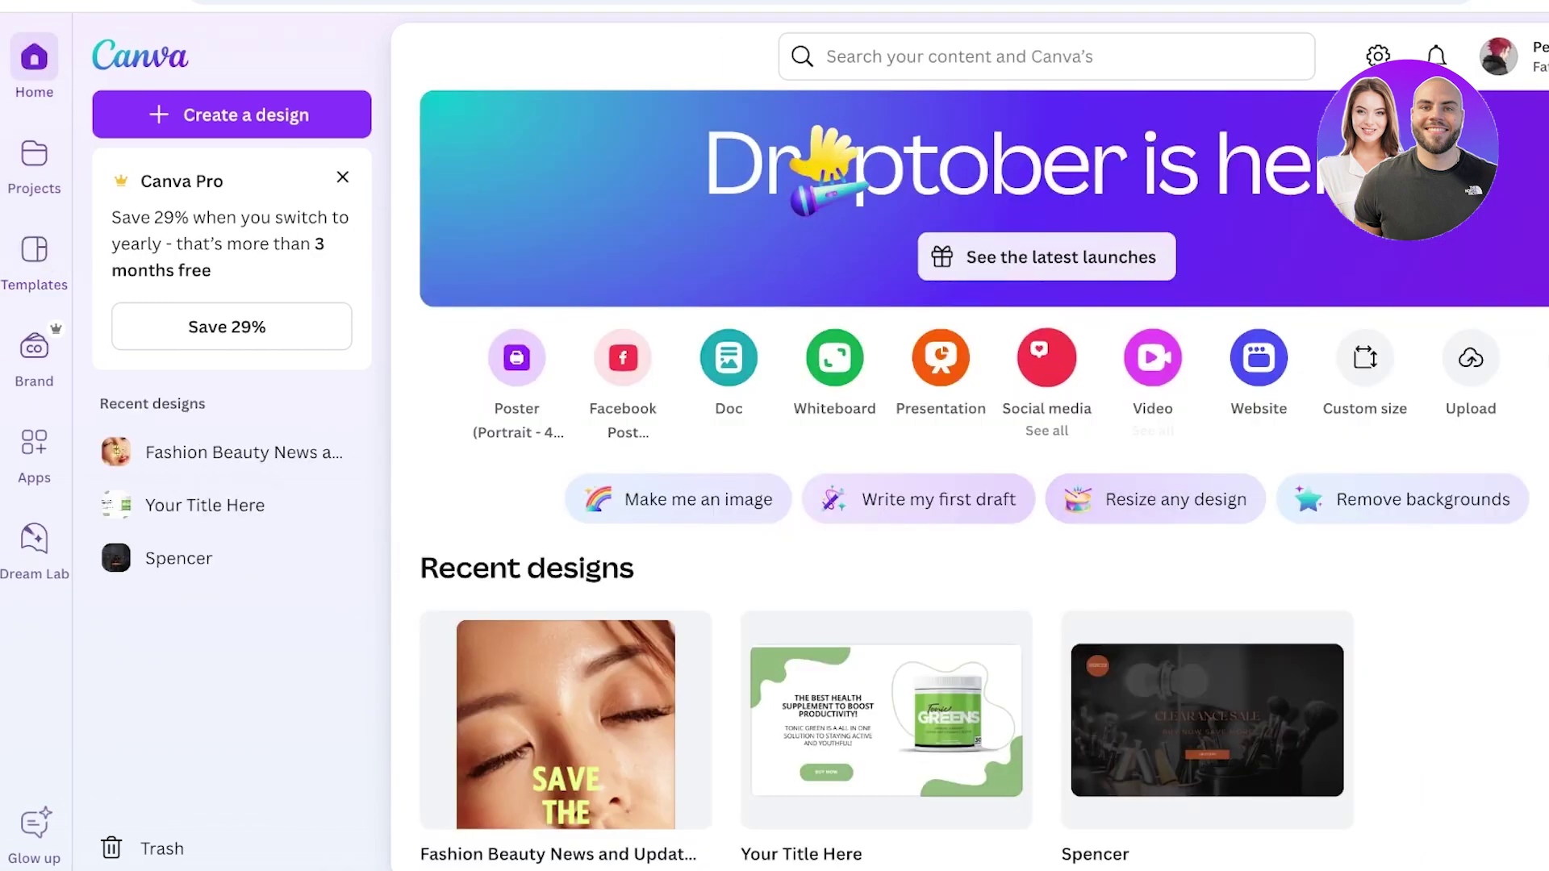
{"action": "left_click", "coordinate": [1153, 358]}
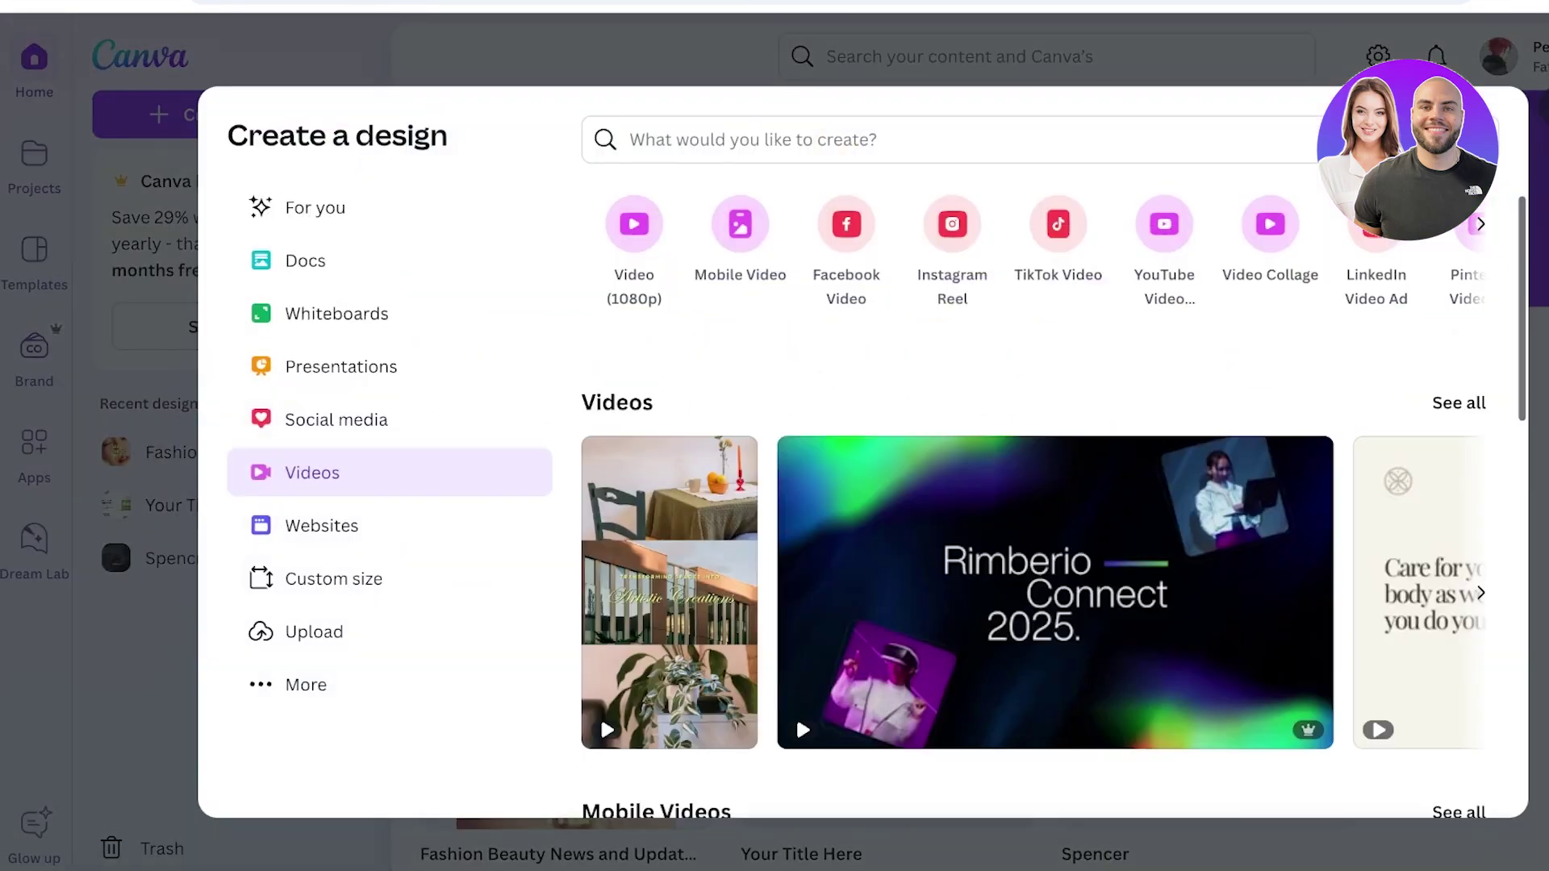
{"action": "left_click", "coordinate": [600, 714]}
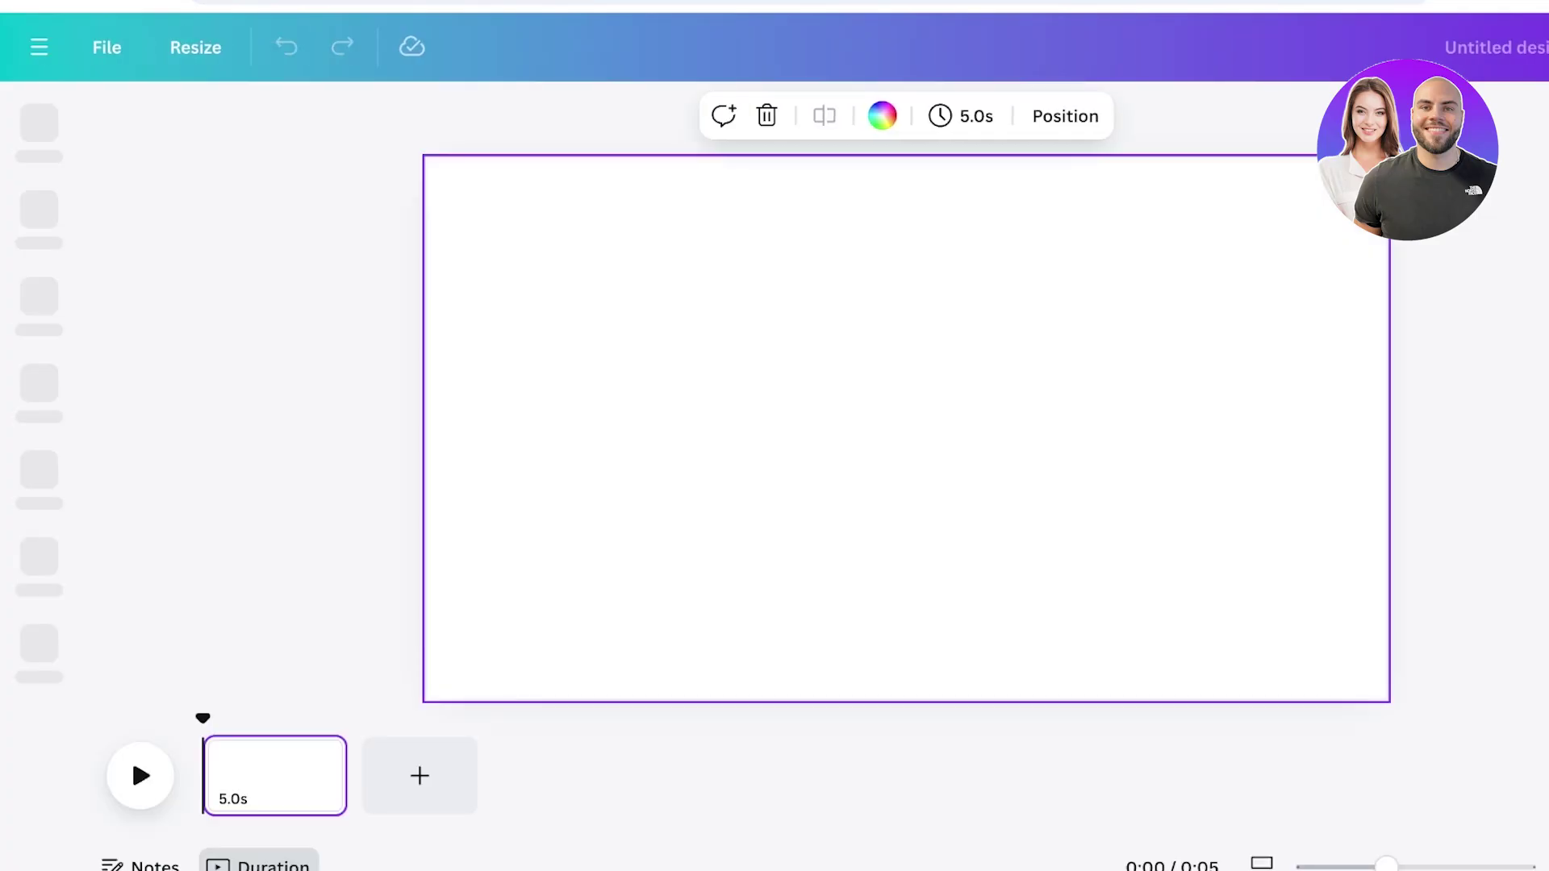
Search the video templates for "ads", apply the yellow Special Discount Sale template to the blank page, and return to browsing the results.
{"action": "left_click", "coordinate": [298, 135]}
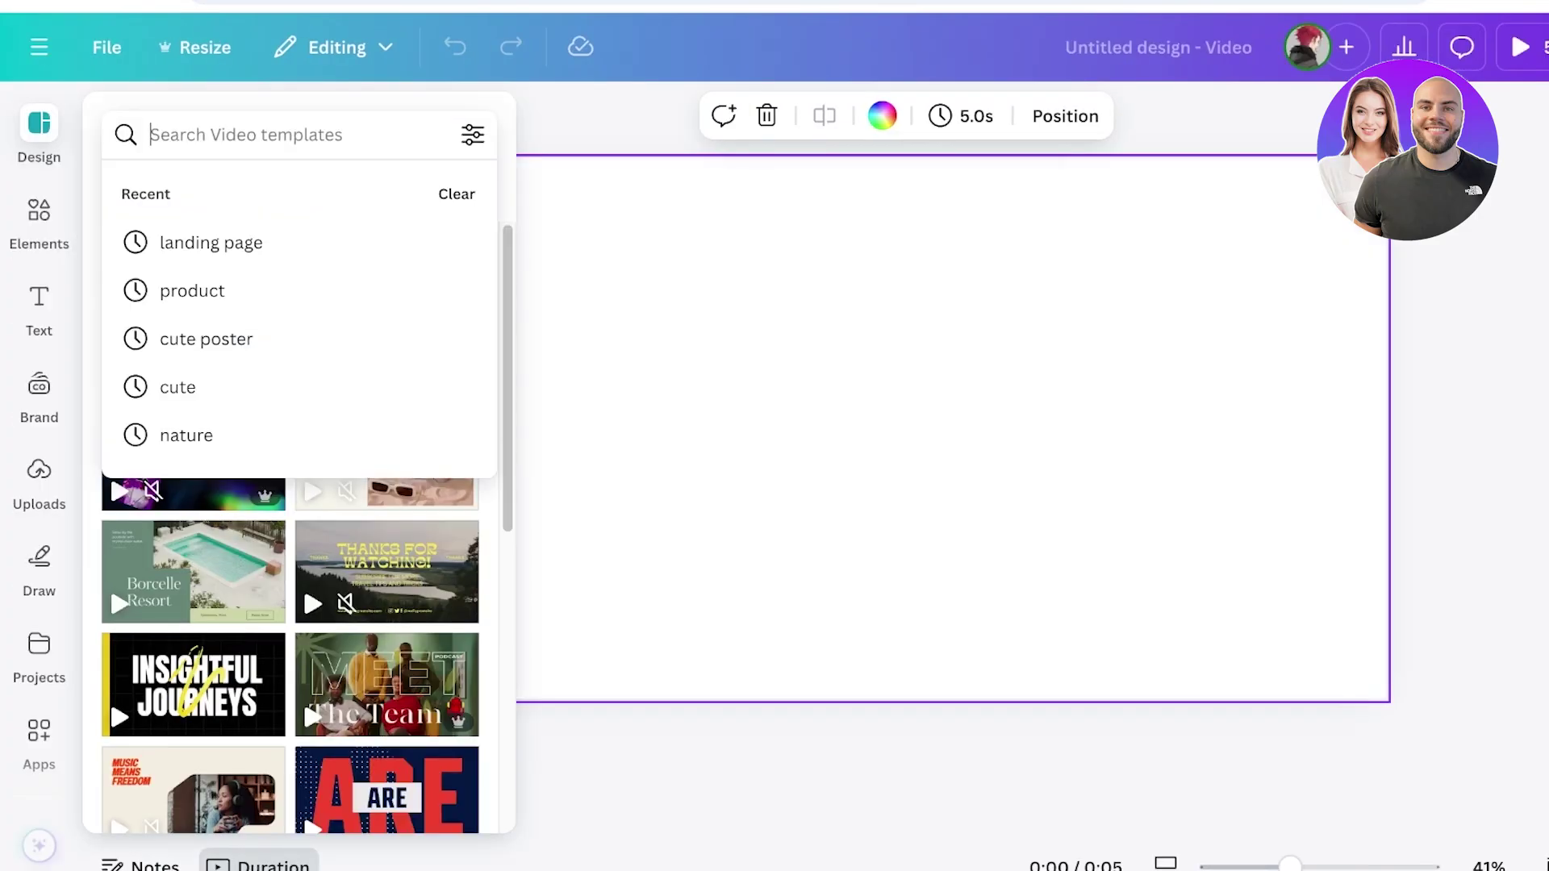
{"action": "type", "text": "ads"}
{"action": "key", "text": "Return"}
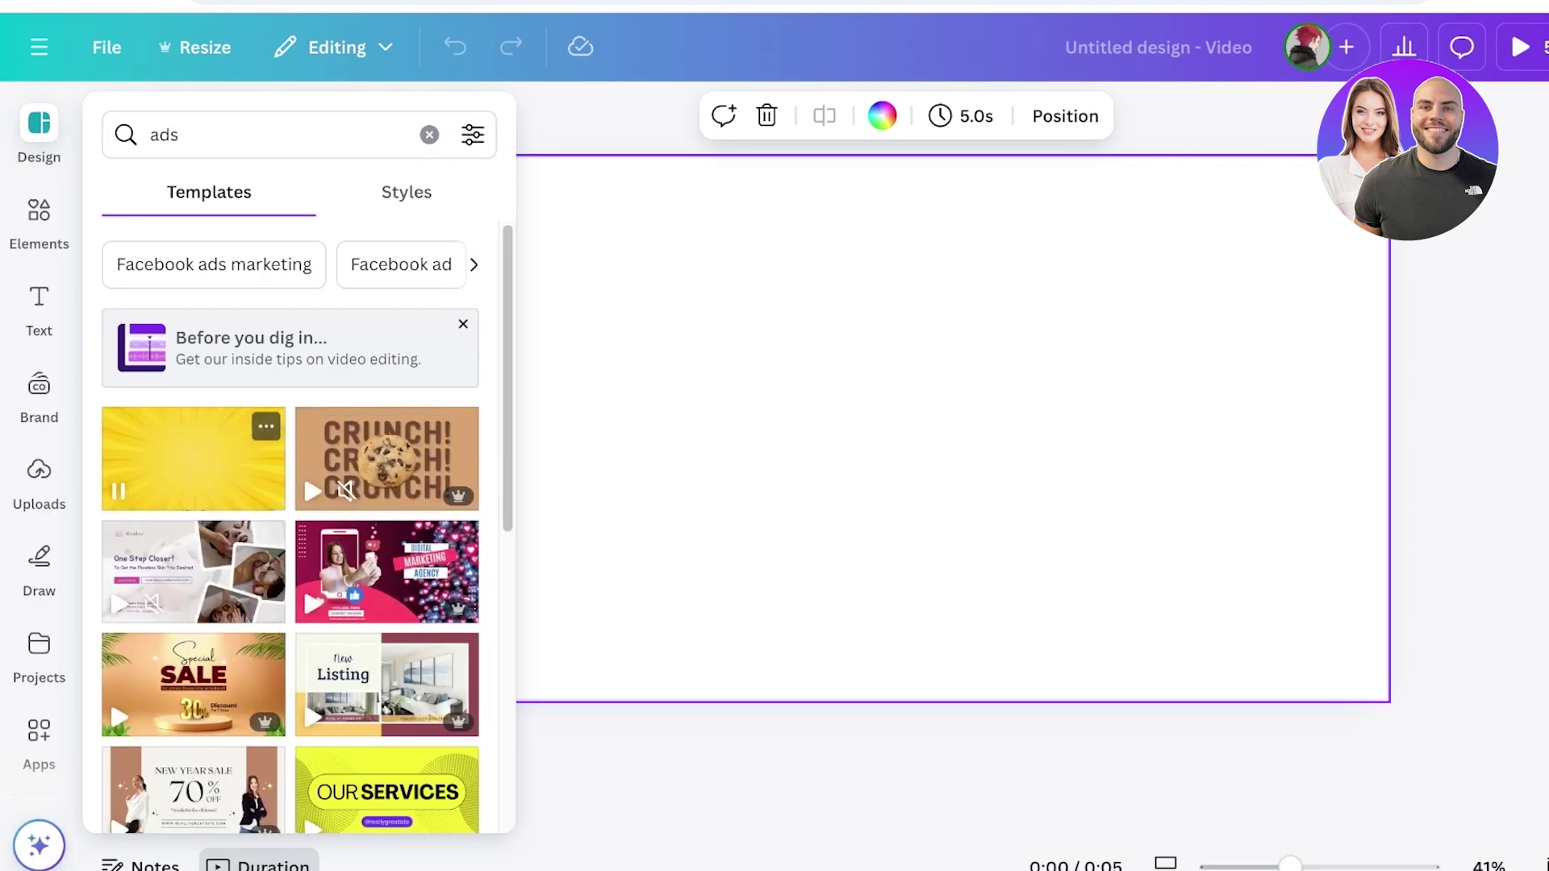
{"action": "left_click", "coordinate": [193, 458]}
{"action": "scroll", "coordinate": [290, 484], "scroll_direction": "down", "scroll_amount": 2}
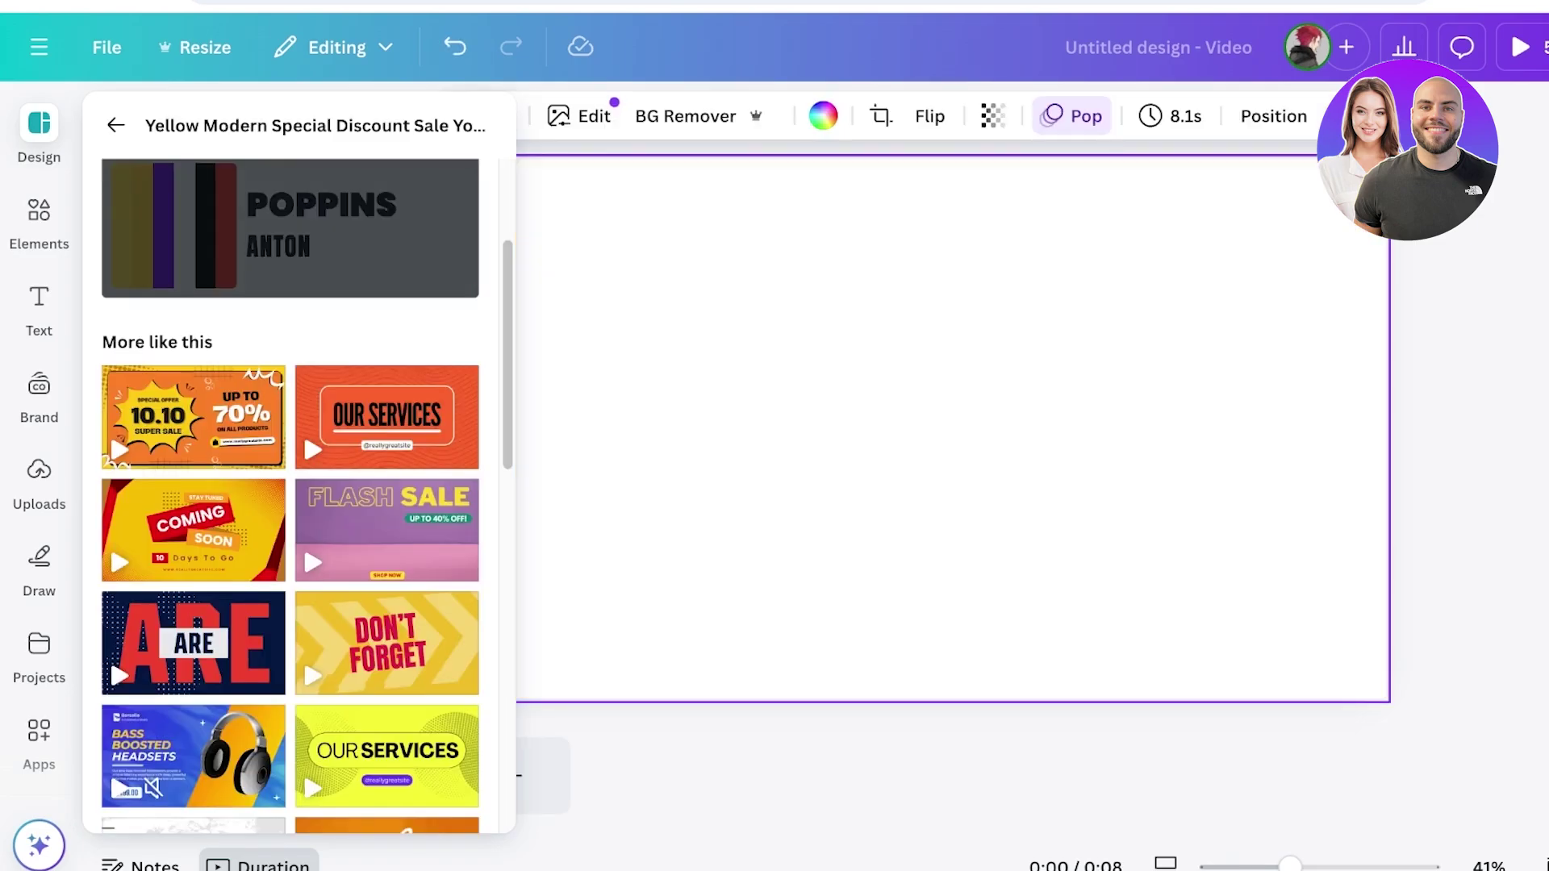
{"action": "left_click", "coordinate": [117, 125]}
{"action": "scroll", "coordinate": [387, 556], "scroll_direction": "down", "scroll_amount": 4}
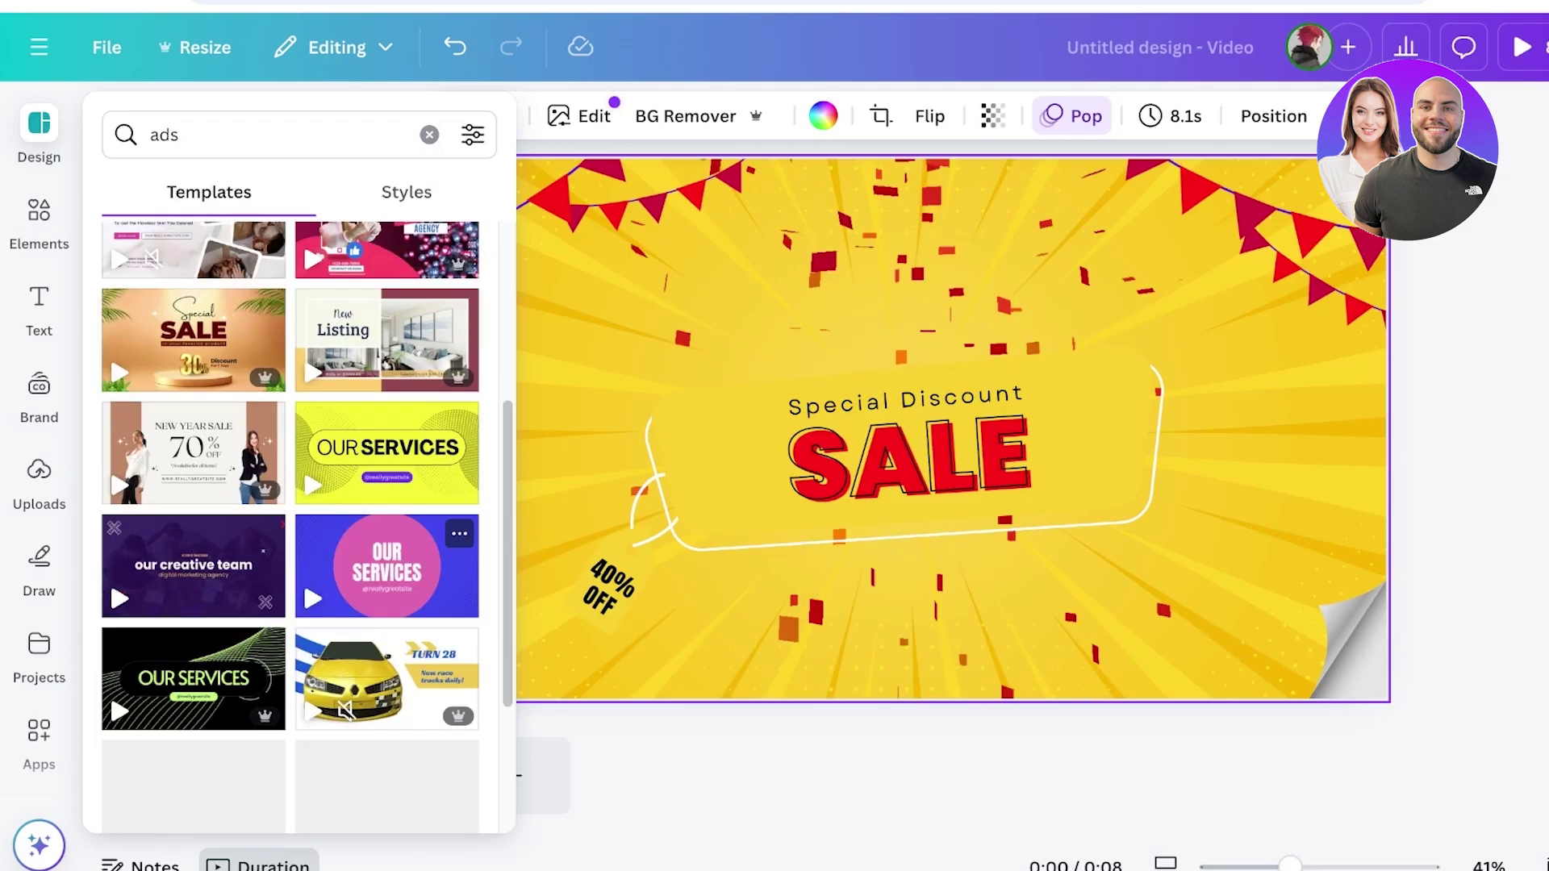